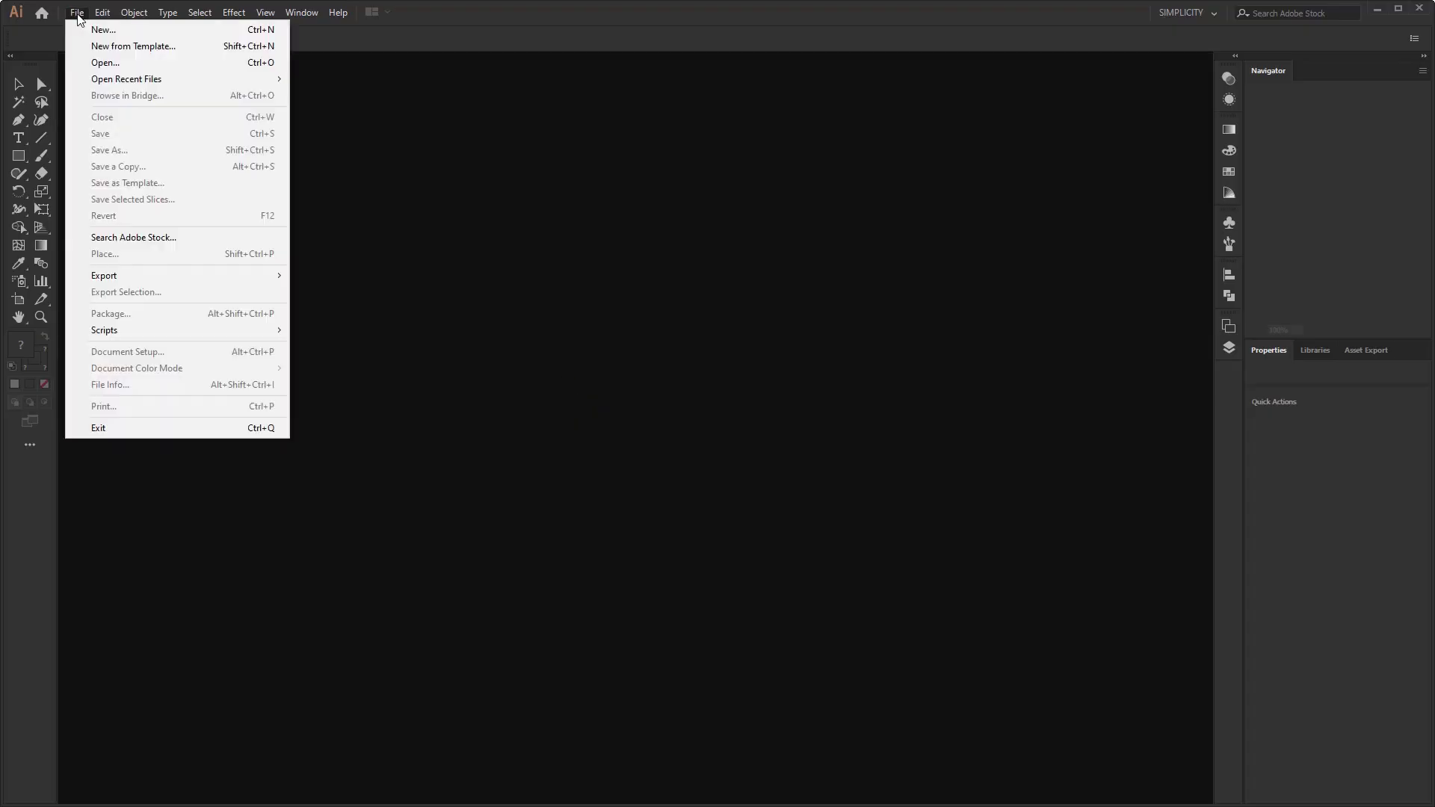
Step: Create a 1920×1080 px document and paste the navy, beige and red swatches above the artboard
left_click(82, 27)
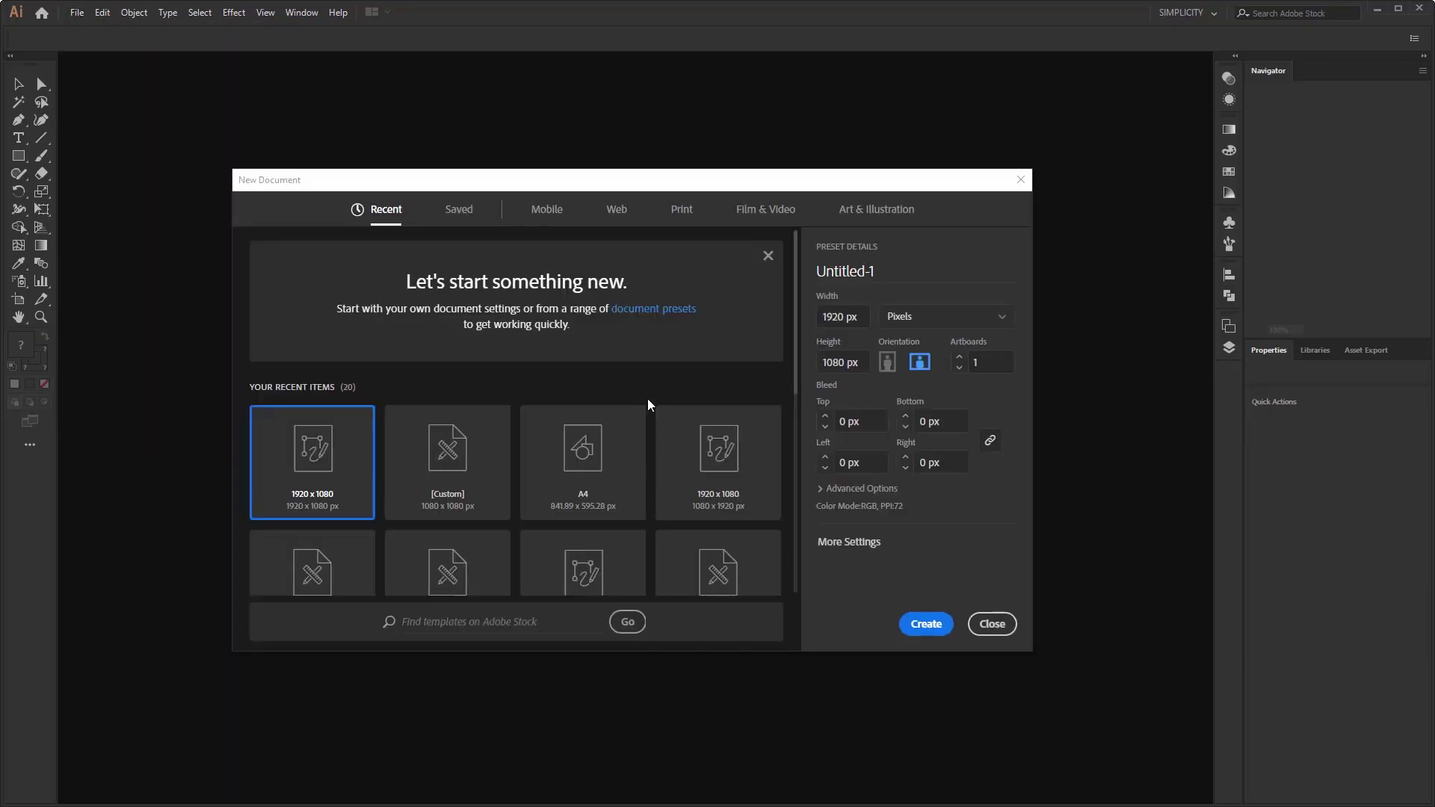
left_click(850, 490)
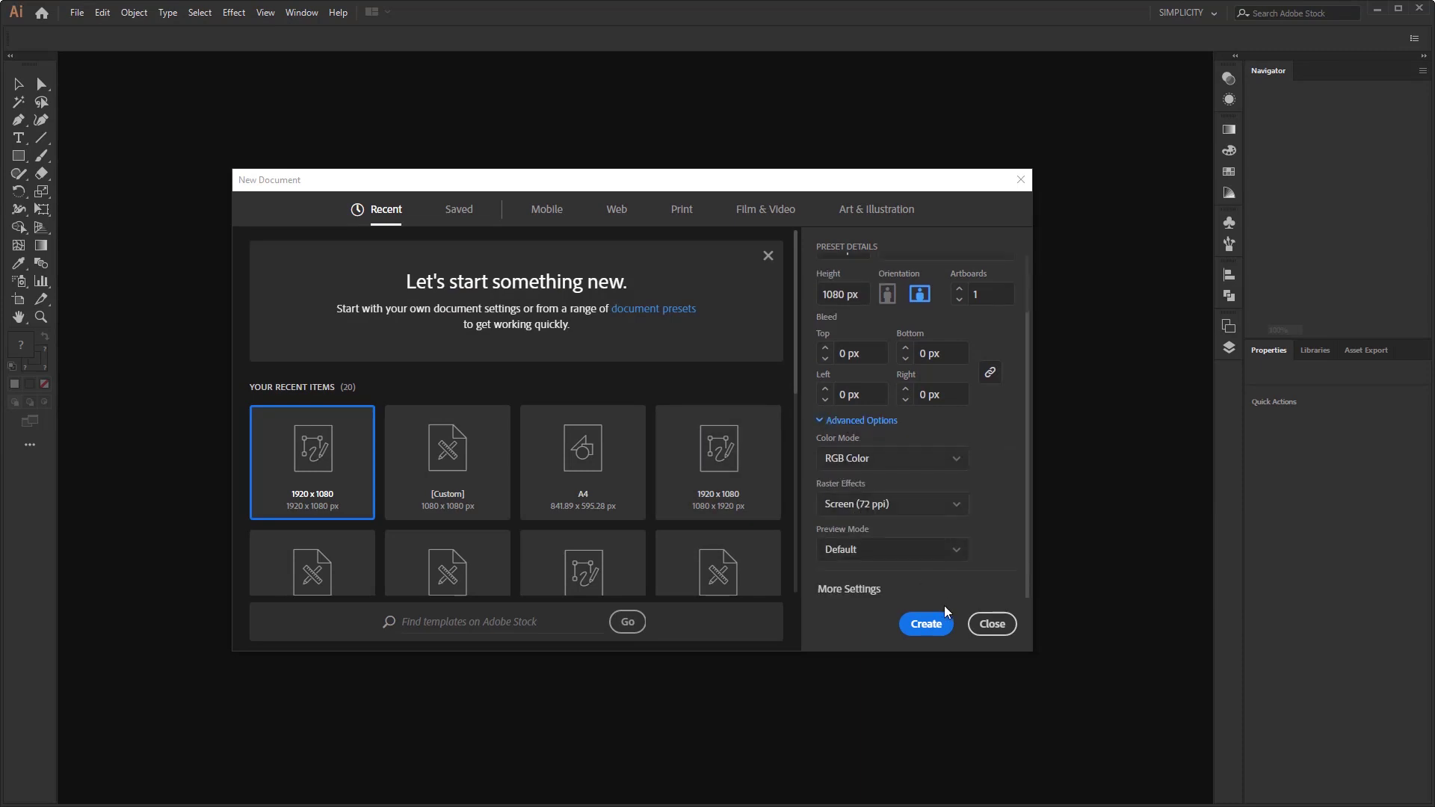
left_click(934, 624)
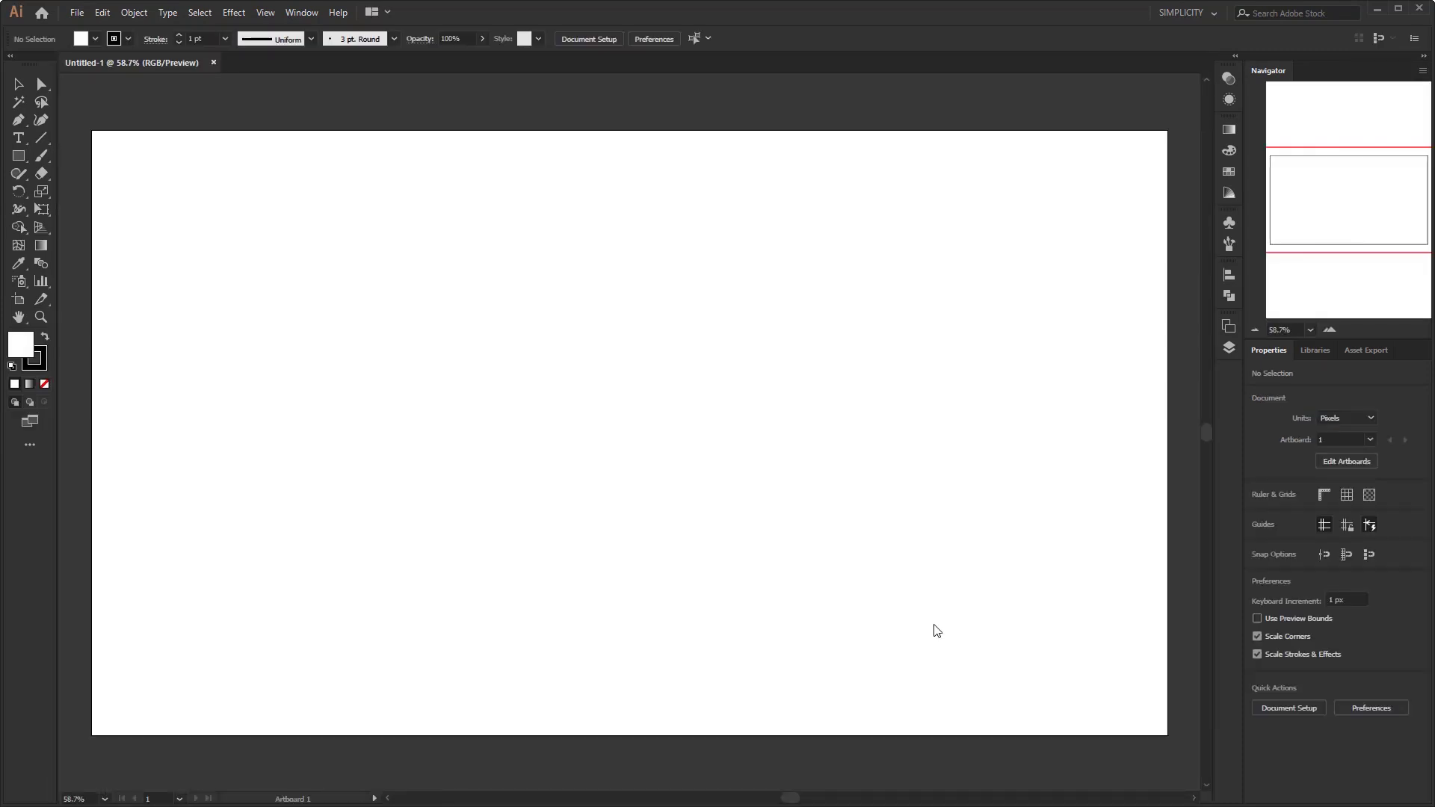
key("ctrl+v")
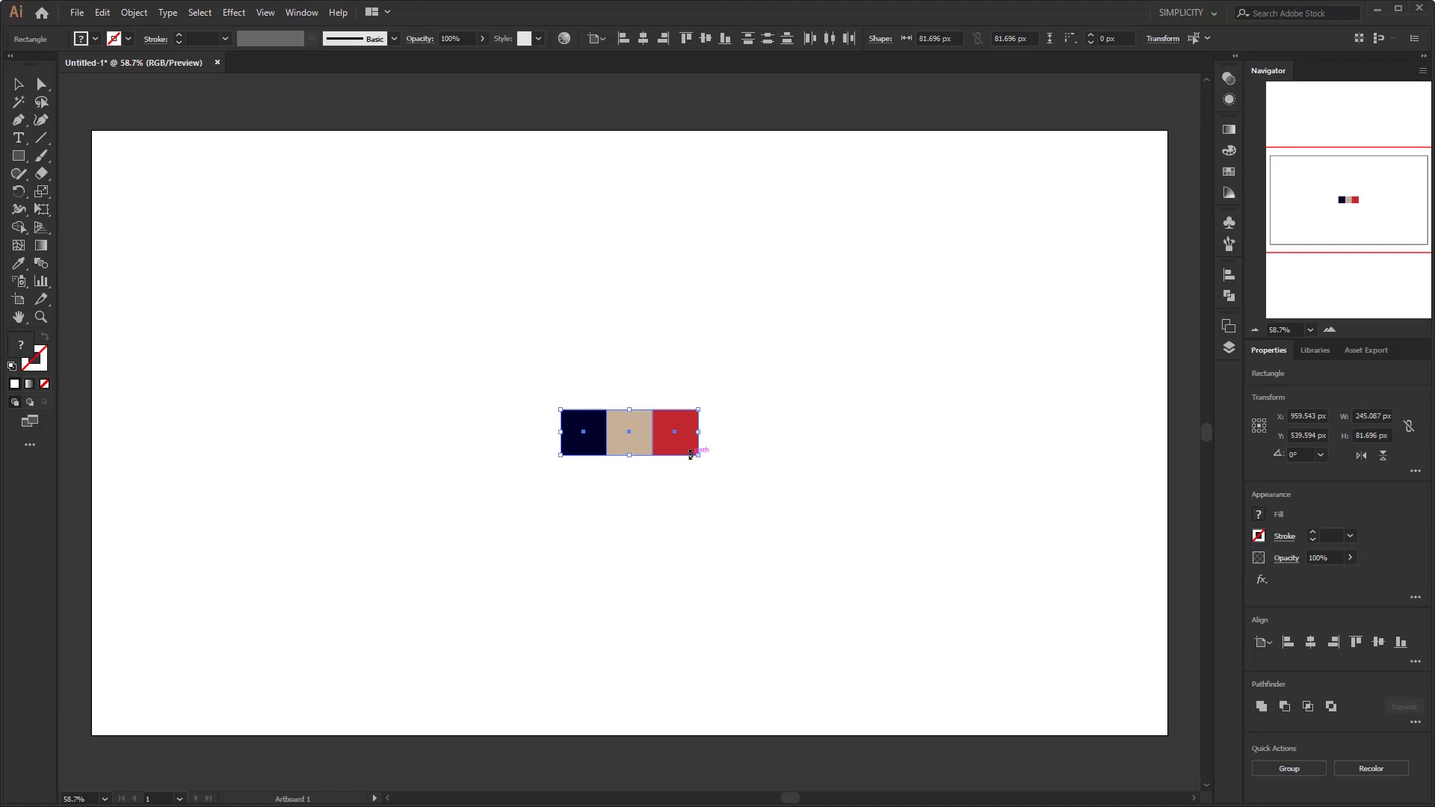
left_click_drag(625, 406, 156, 75)
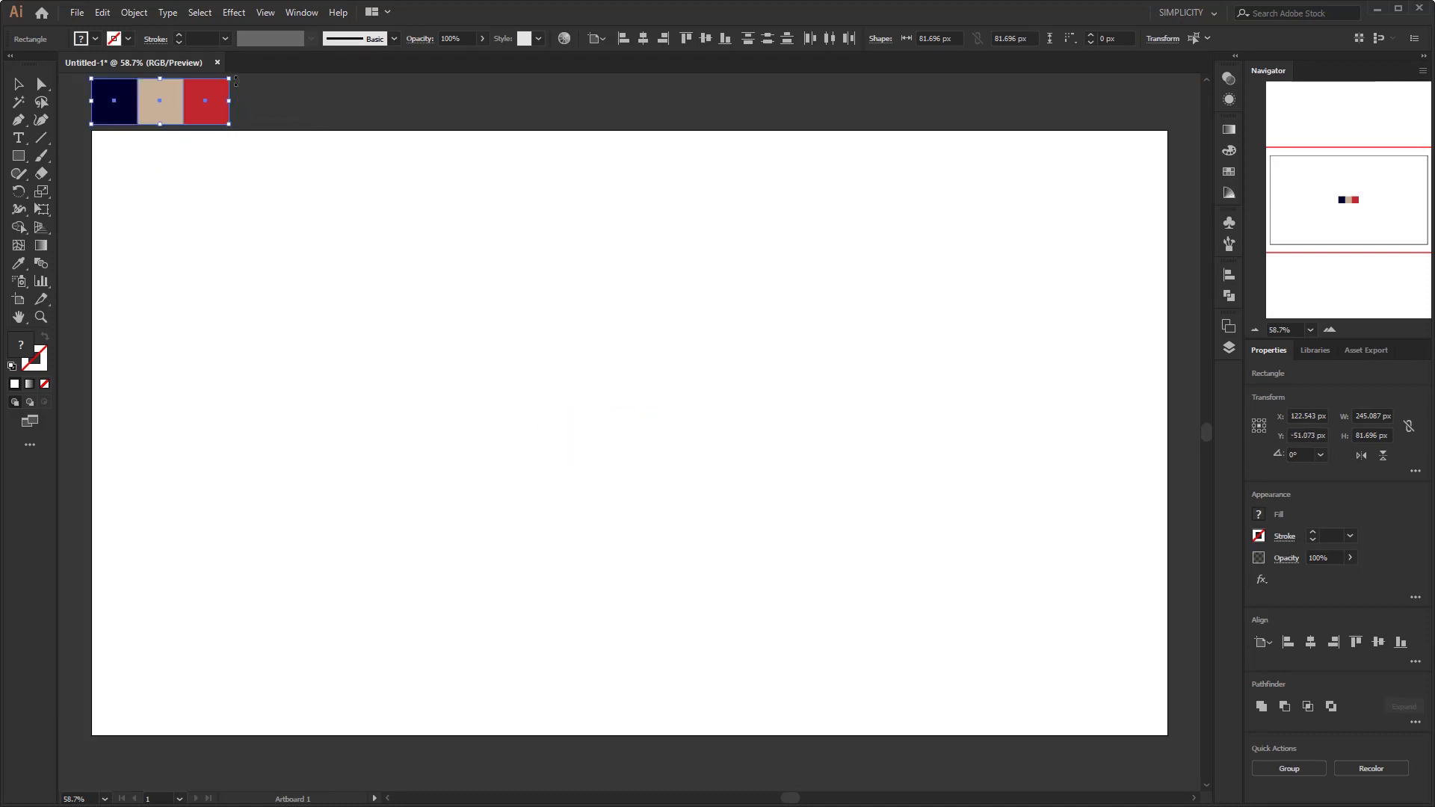
left_click_drag(229, 102, 160, 101)
left_click(298, 100)
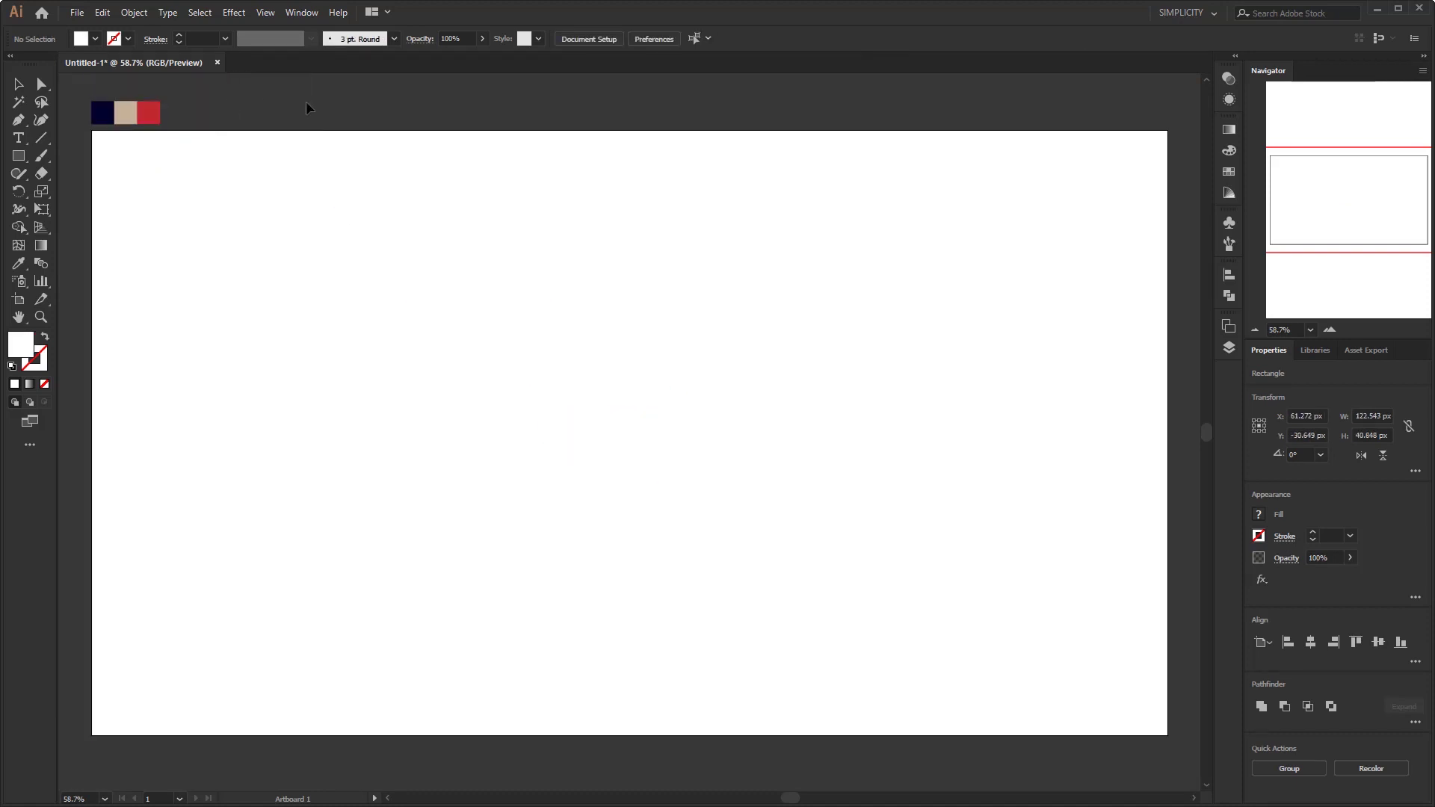
Step: Draw a 1920×1080 rectangle, fill it with the navy swatch via eyedropper, and lock it
left_click_drag(21, 161, 1167, 735)
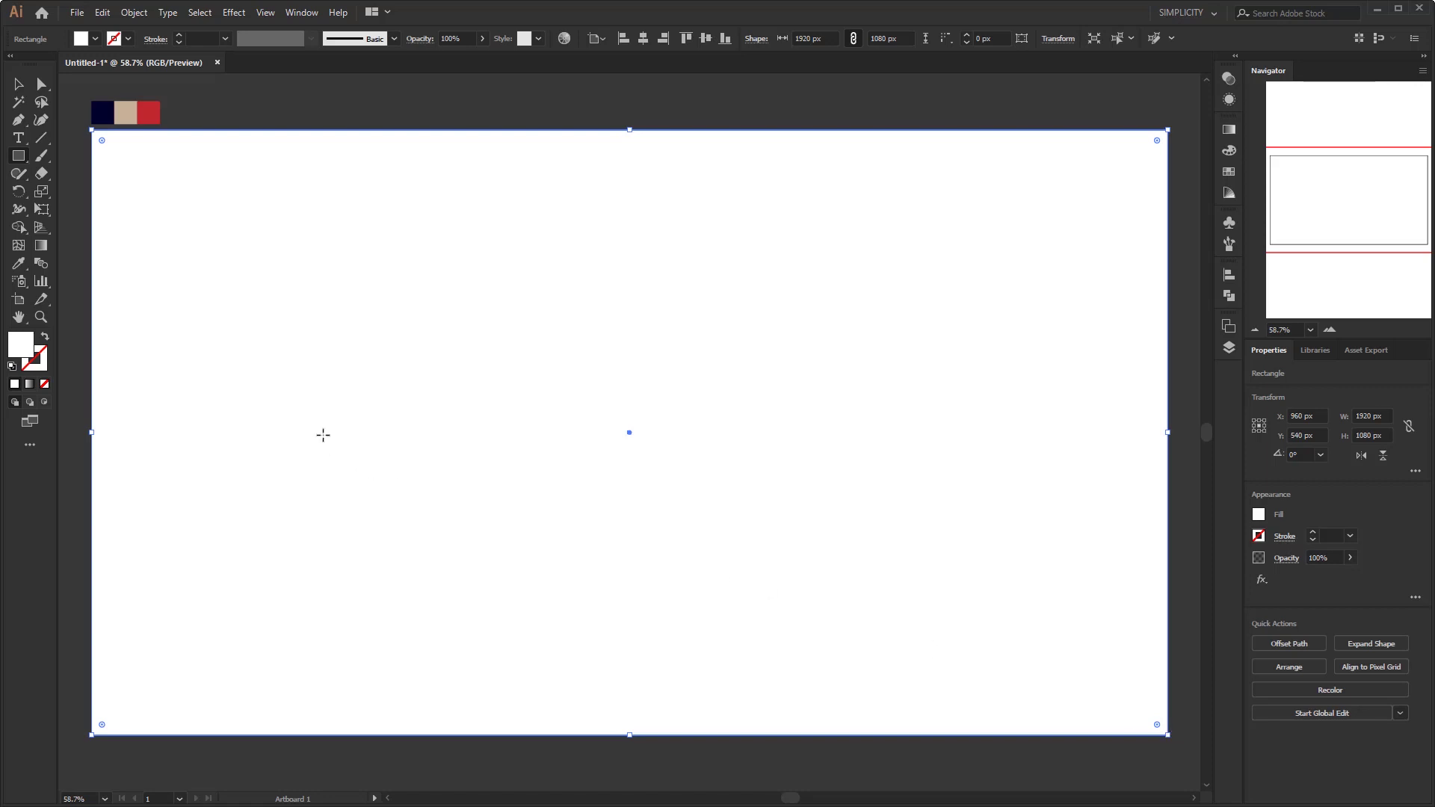
left_click(20, 267)
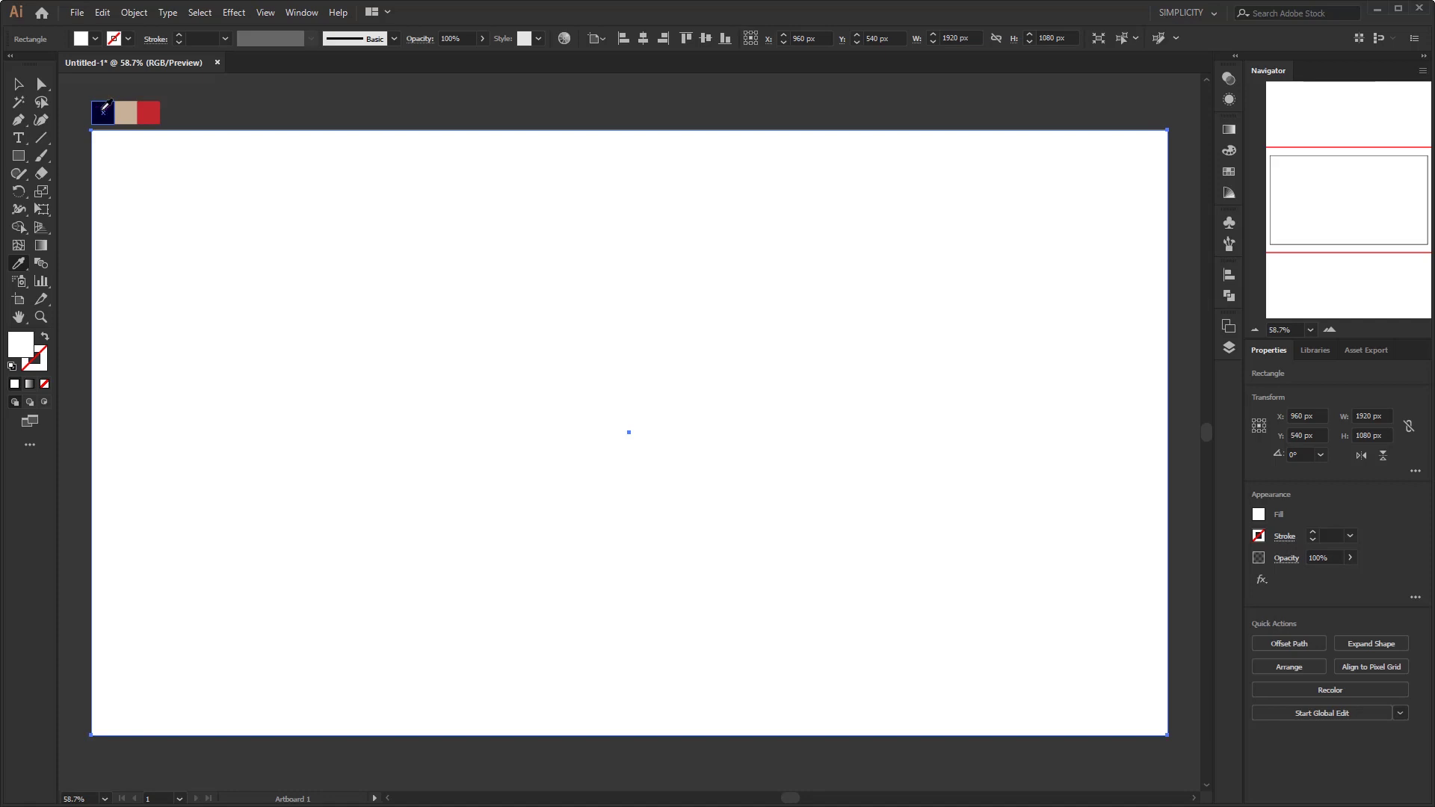
left_click(98, 111)
key("v")
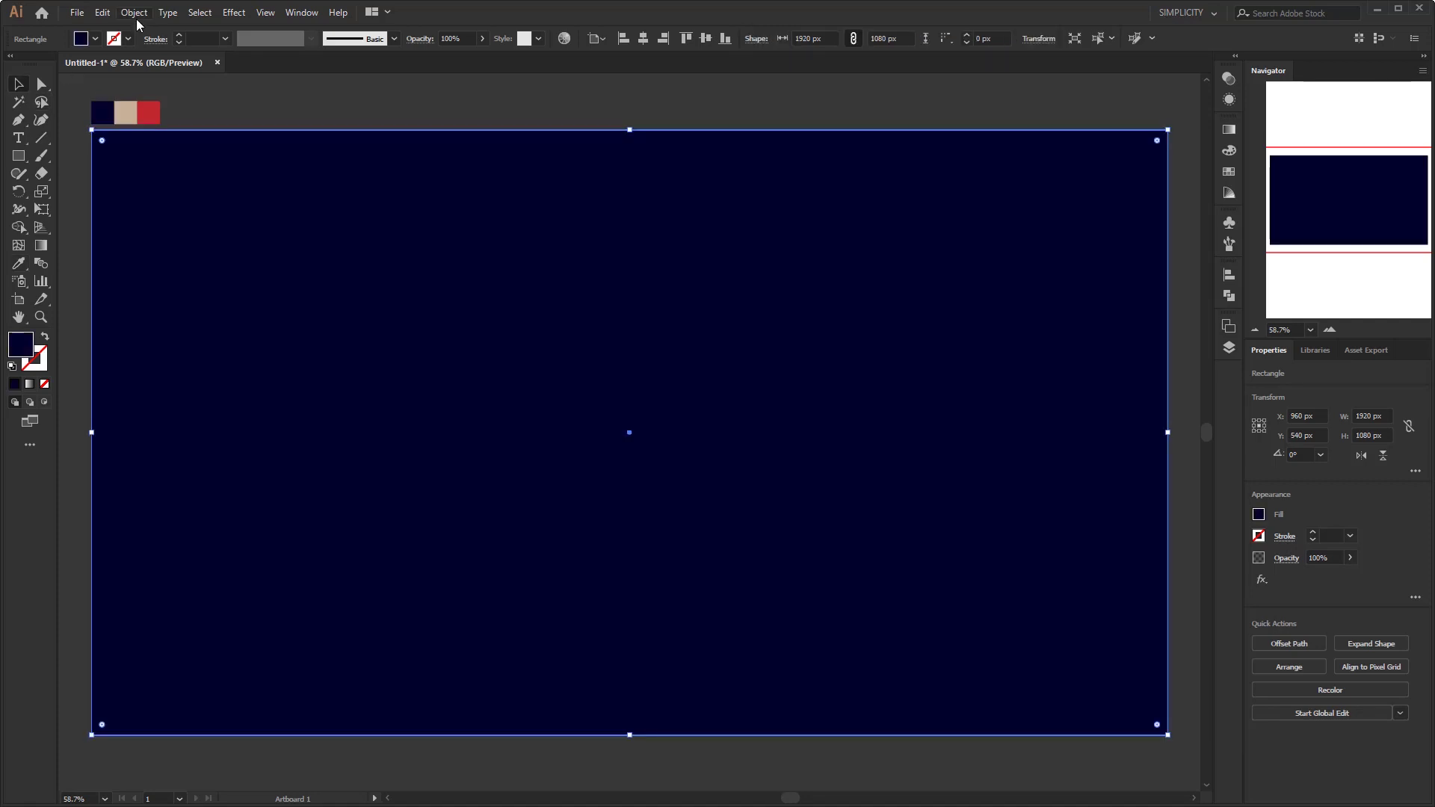
left_click(134, 13)
mouse_move(160, 101)
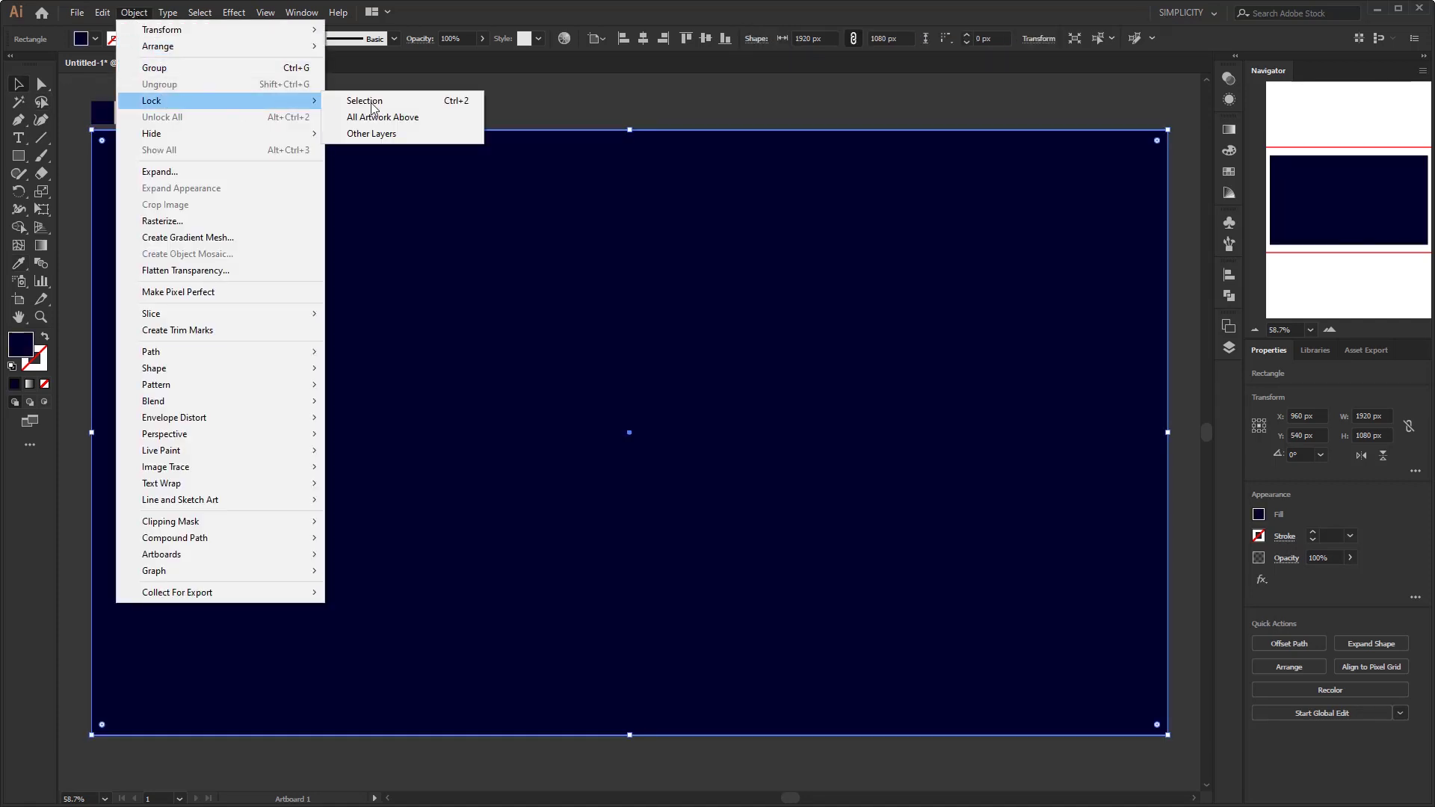
left_click(412, 101)
left_click_drag(414, 100, 996, 661)
left_click_drag(464, 318, 698, 488)
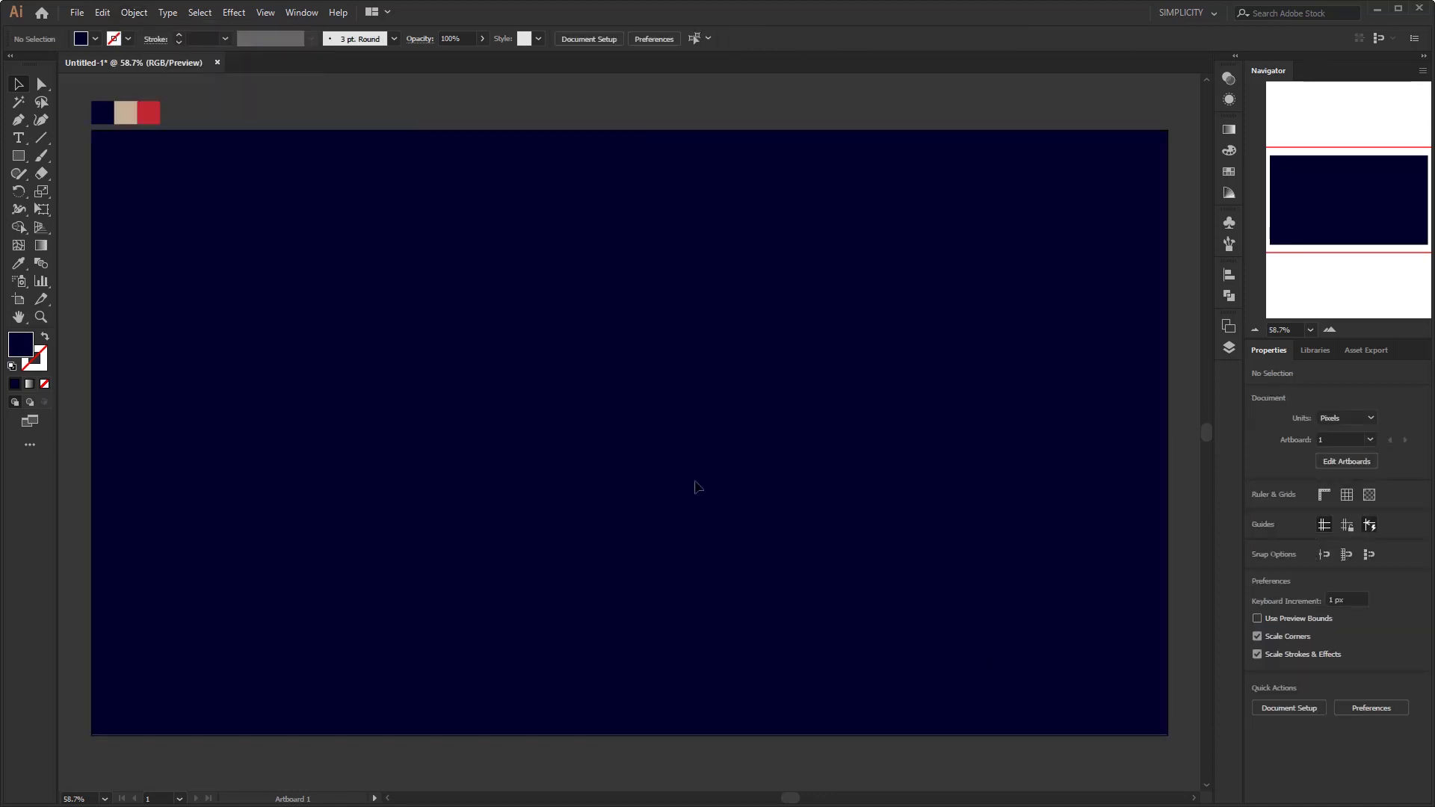
Step: Draw a horizontal line across the artboard's middle and give it a white FFFFFF stroke
left_click(37, 137)
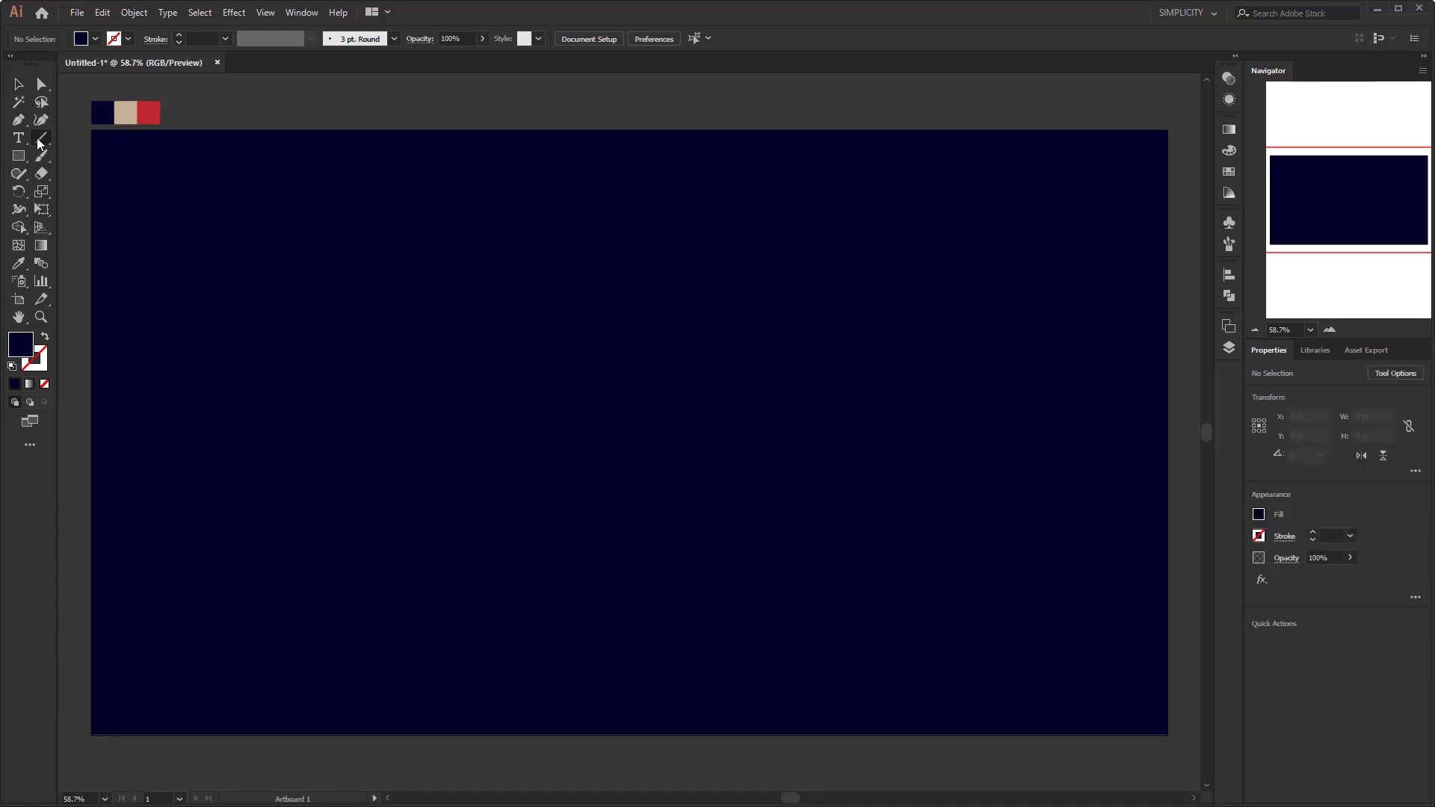
left_click(133, 138)
left_click_drag(159, 434, 1094, 432)
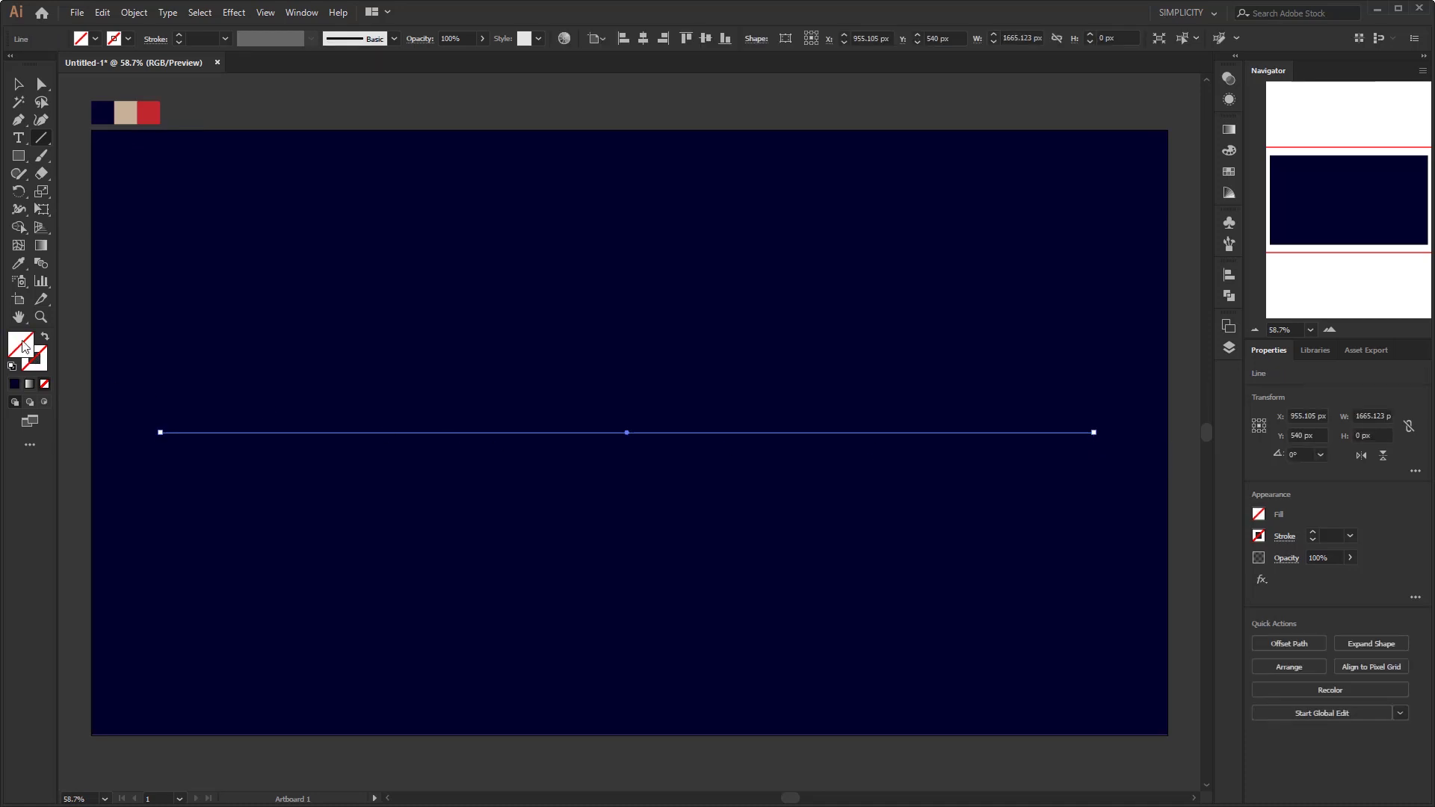
left_click(35, 369)
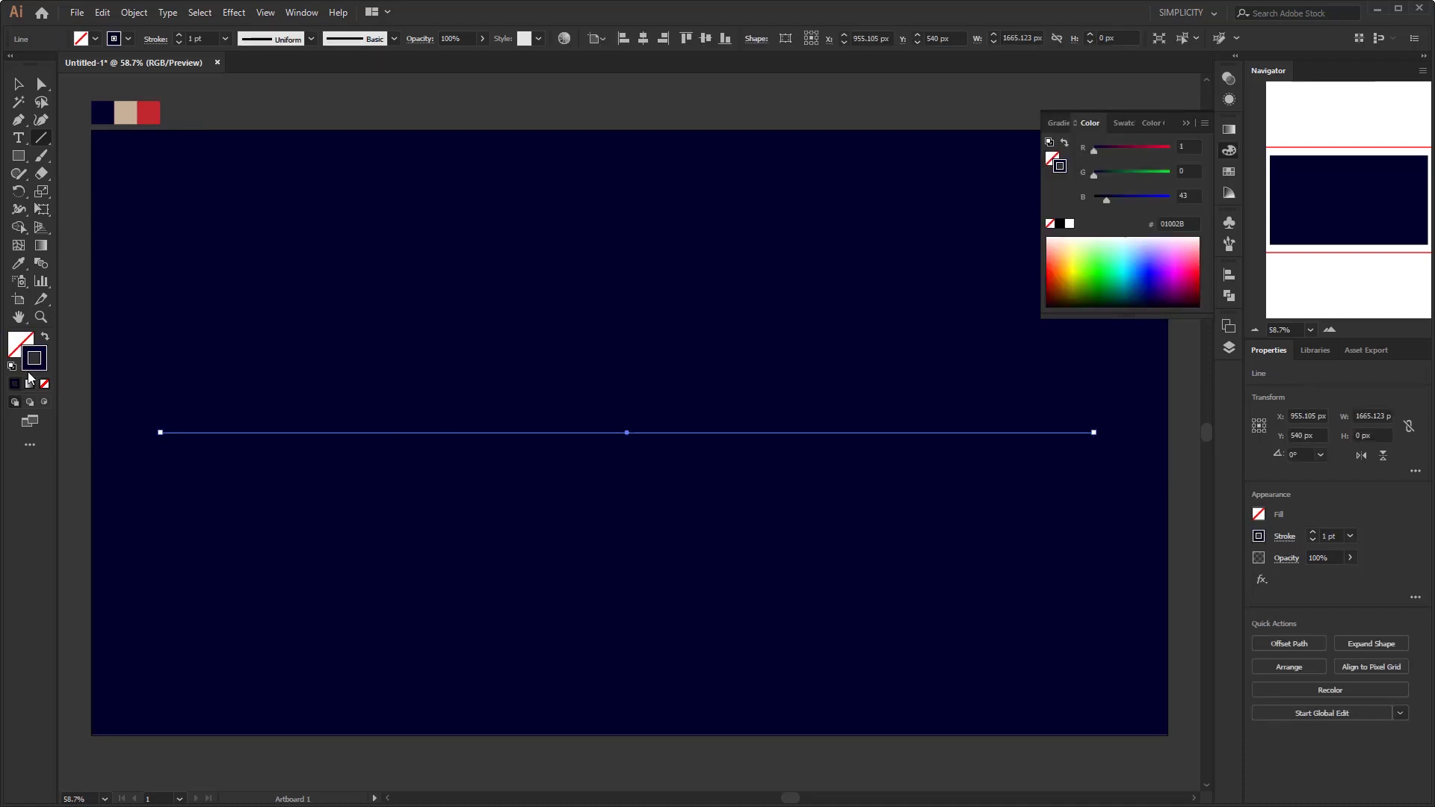
double_click(34, 360)
type("ffffff")
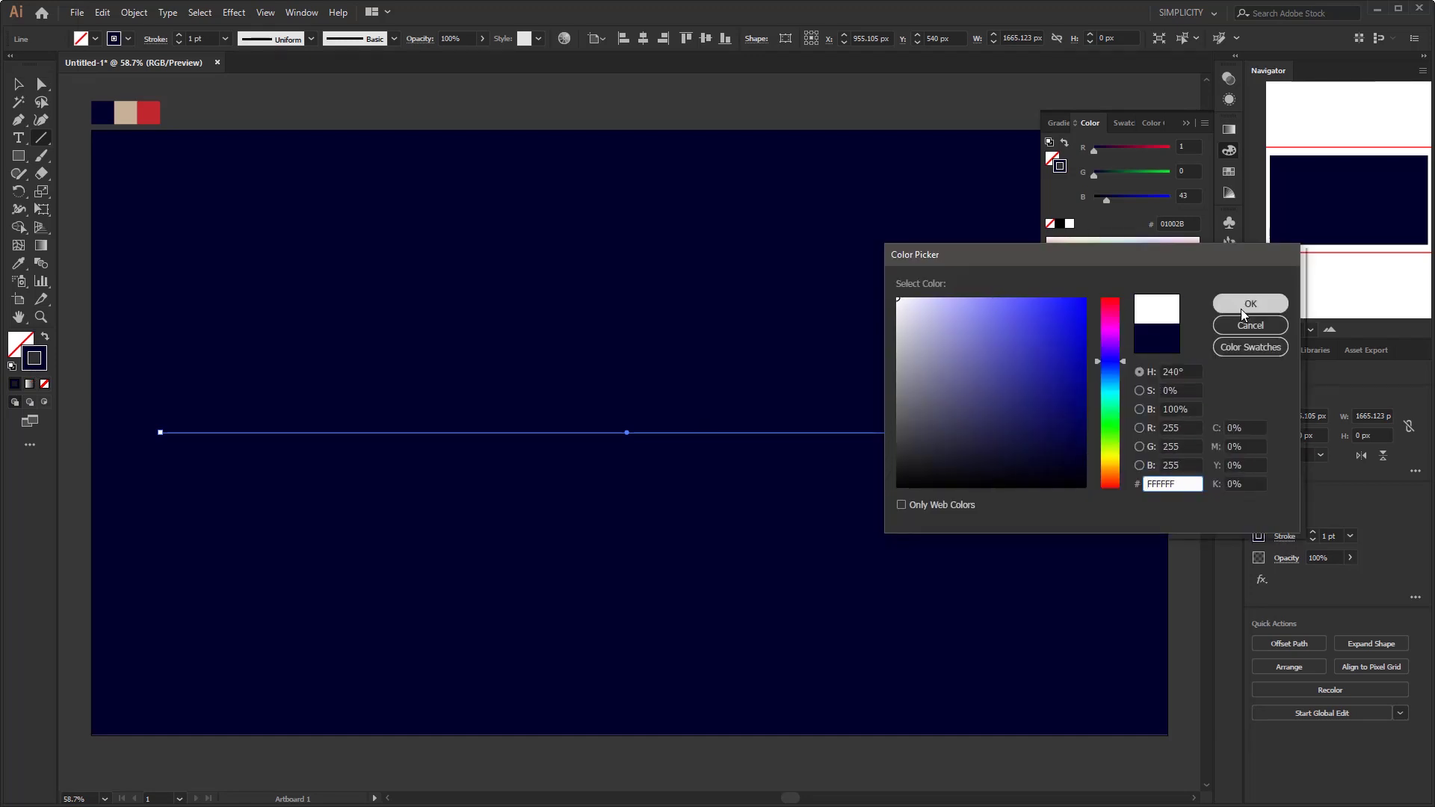
left_click(1241, 306)
left_click(1185, 121)
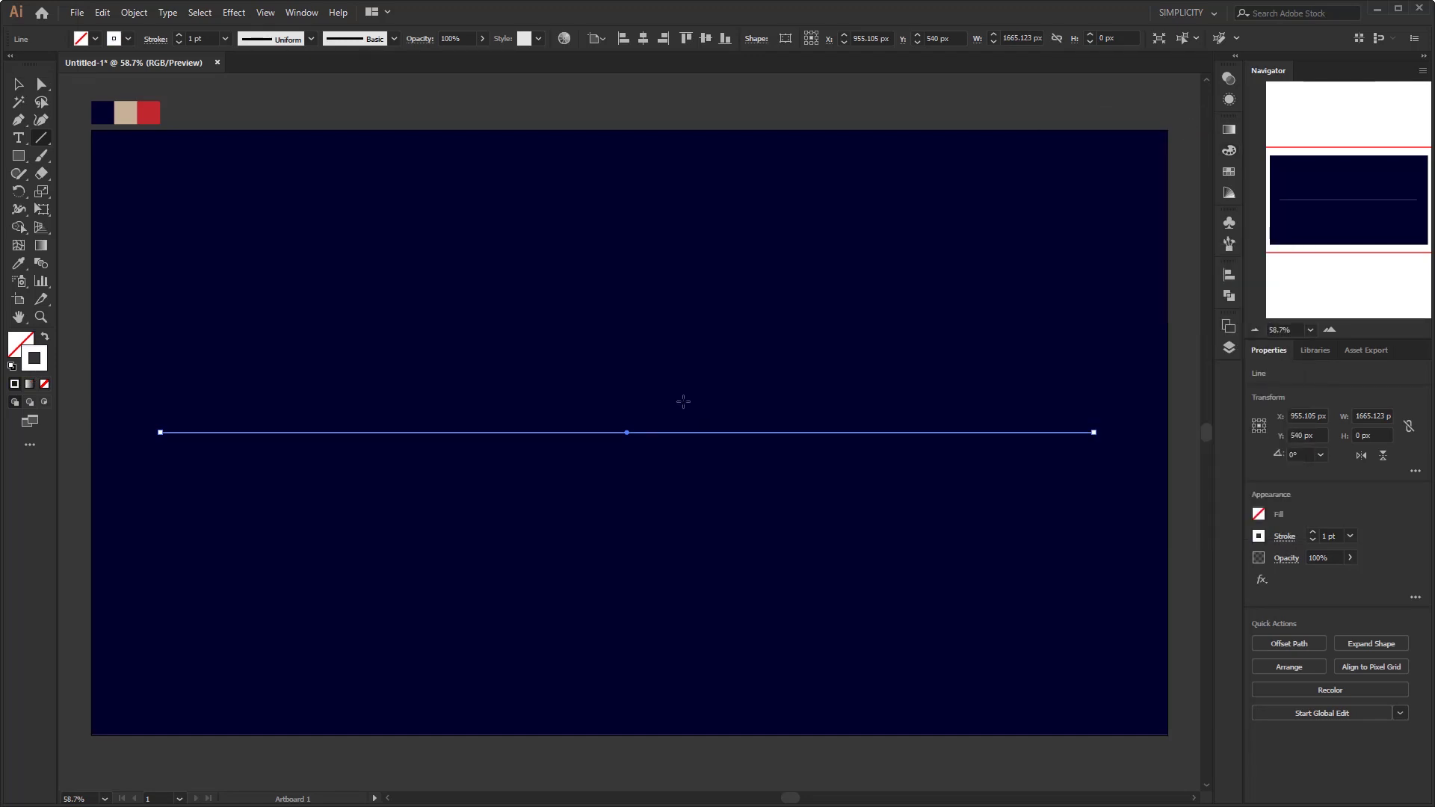
Step: Start a Zig Zag distortion effect on the line with preview turned on
left_click(234, 13)
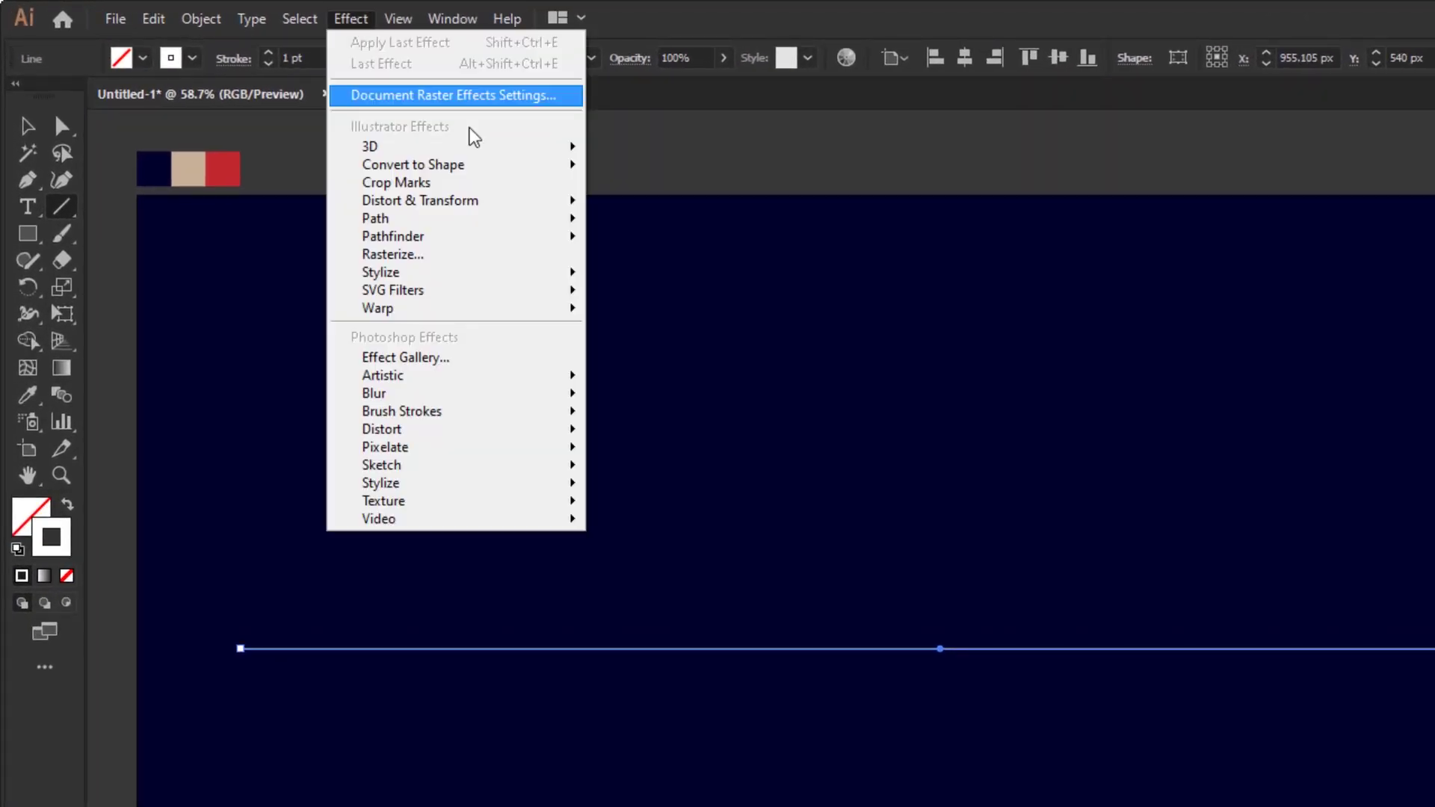
mouse_move(490, 210)
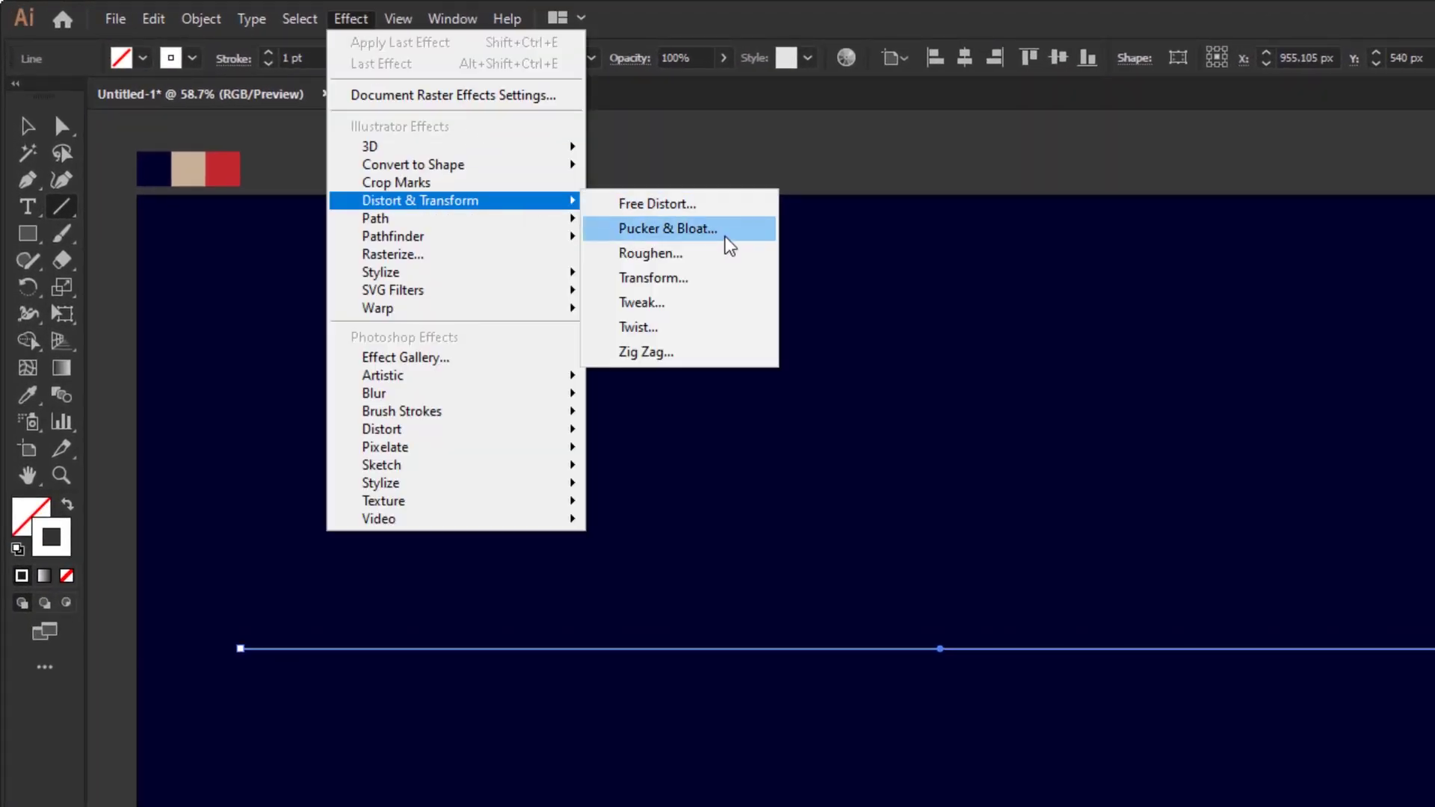
left_click(712, 359)
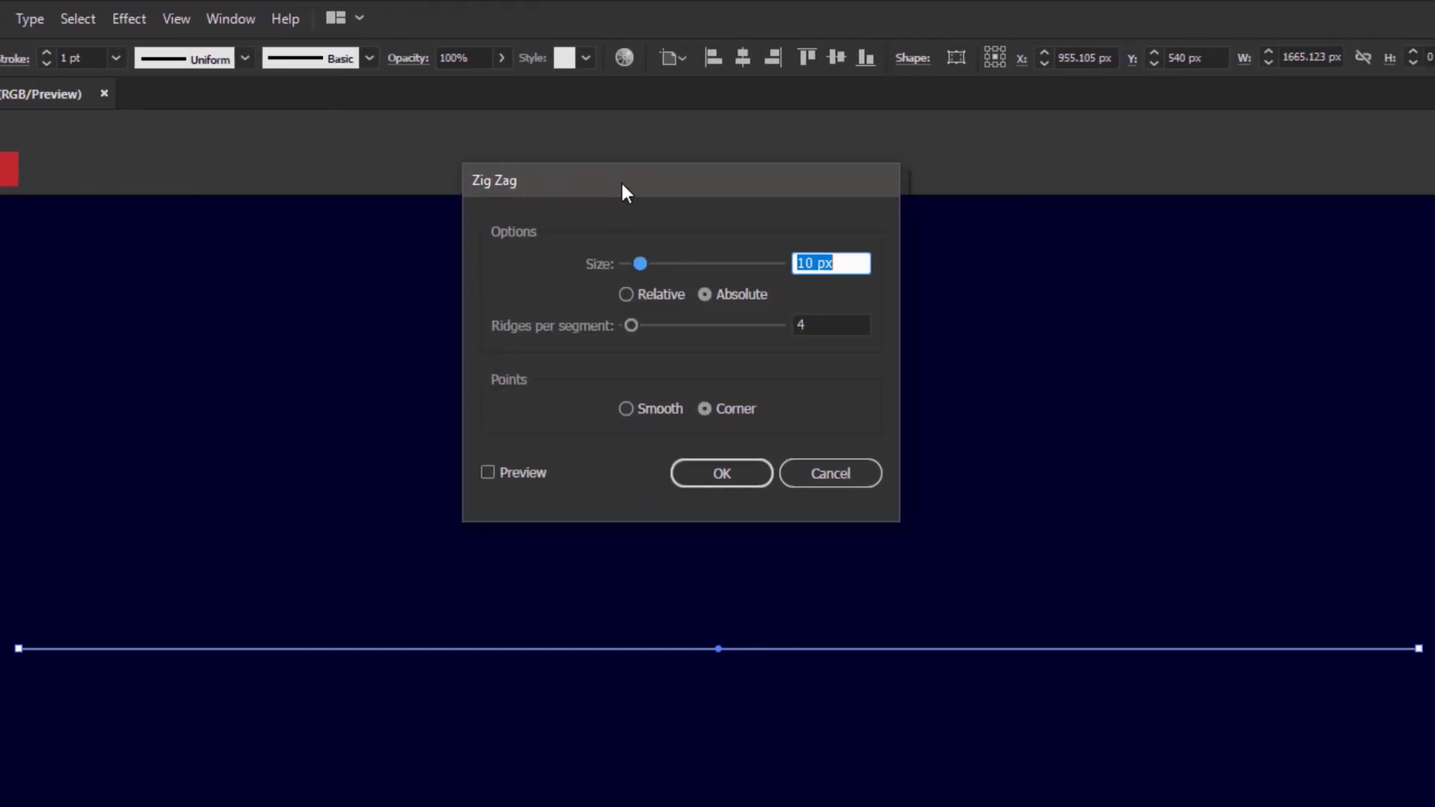
left_click(509, 469)
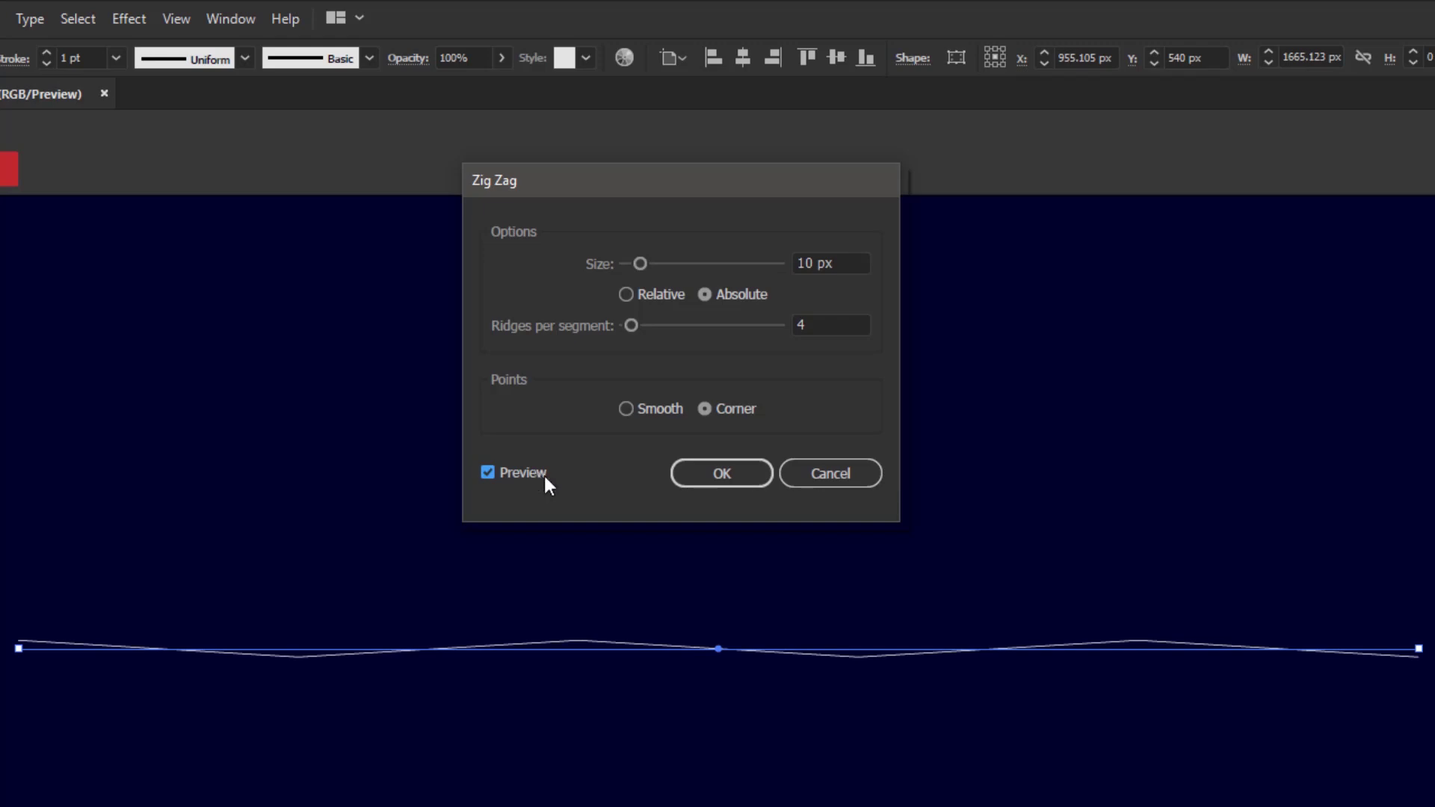
Step: Set Zig Zag size 50 px absolute, 7 ridges per segment, smooth points, and apply
left_click(856, 258)
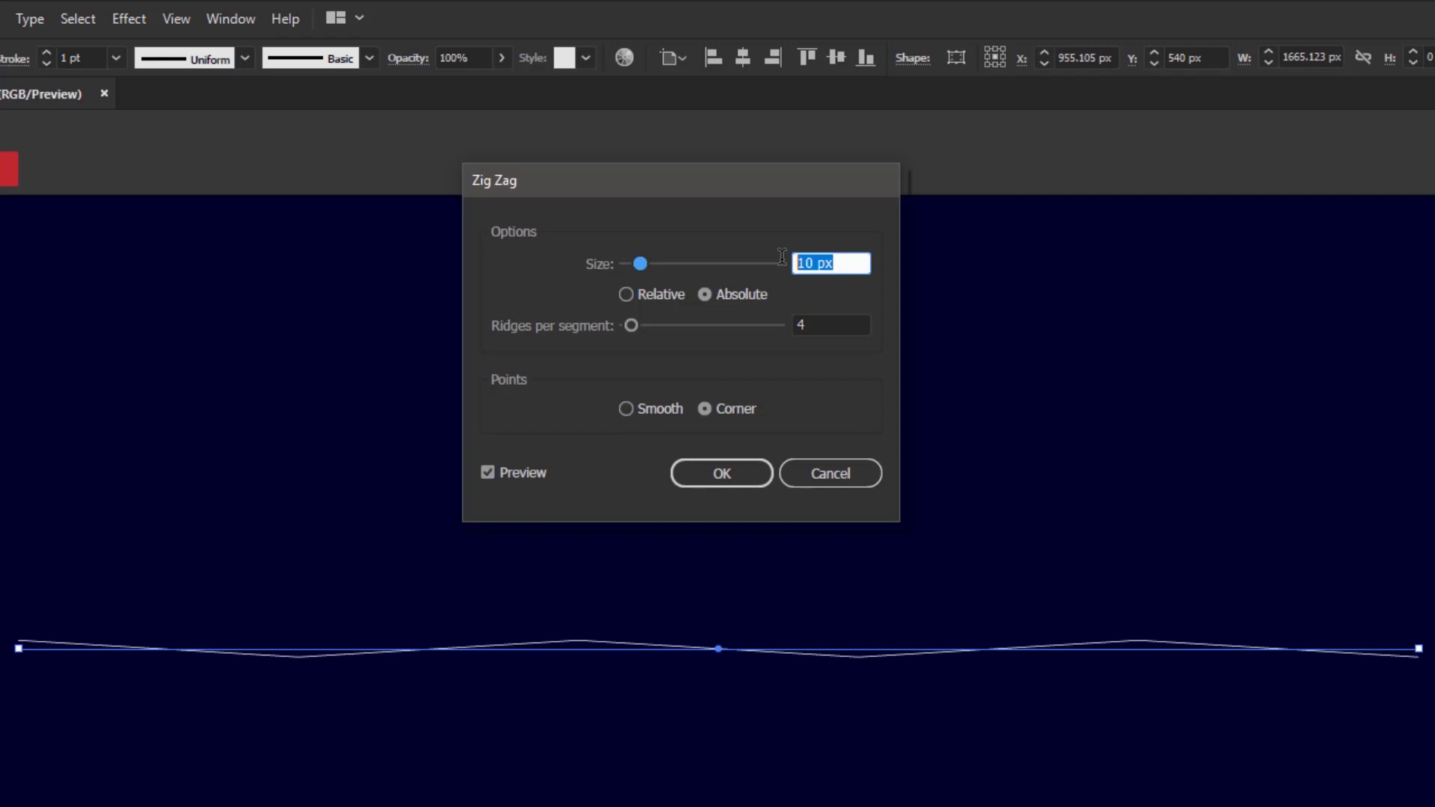
type("50")
left_click(741, 292)
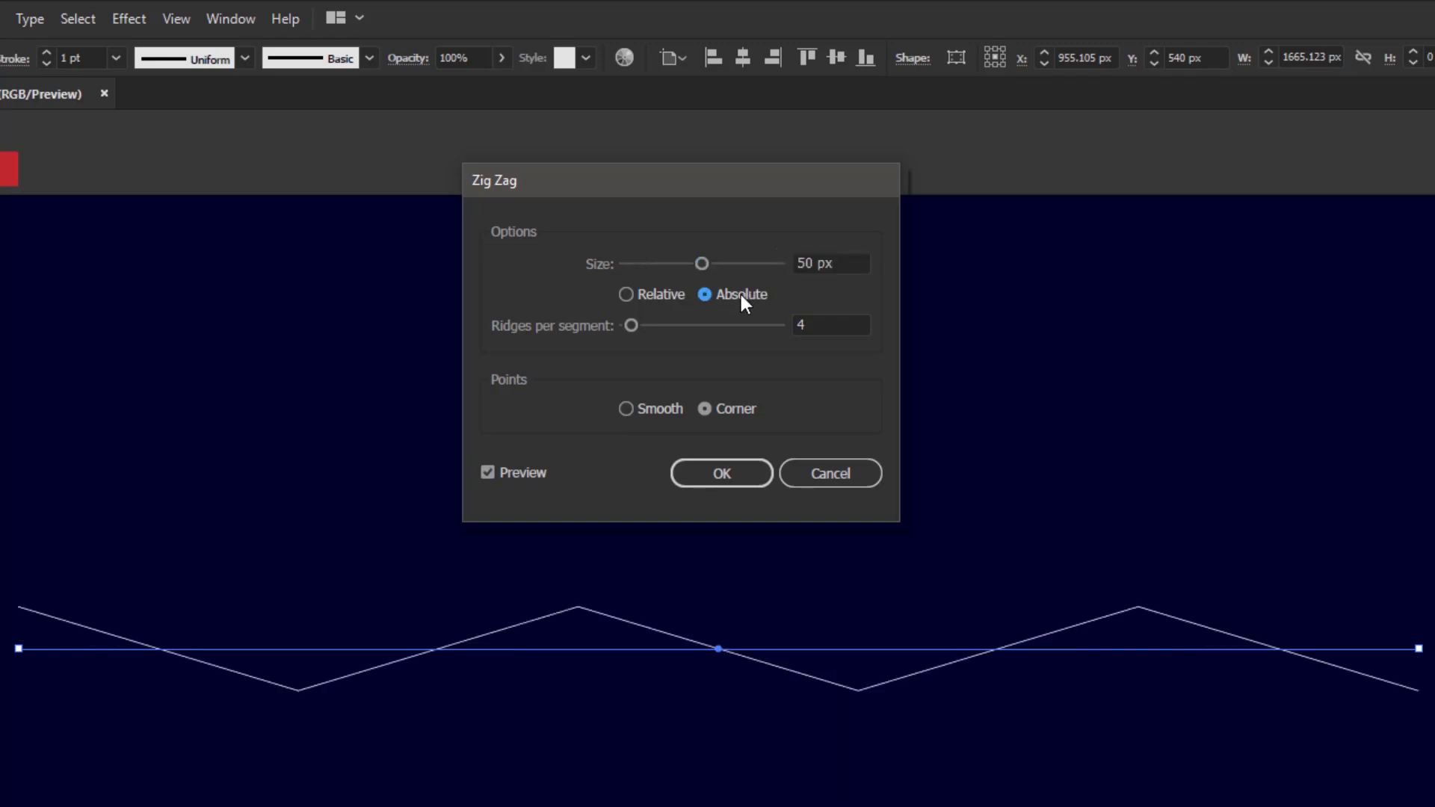
key("Tab")
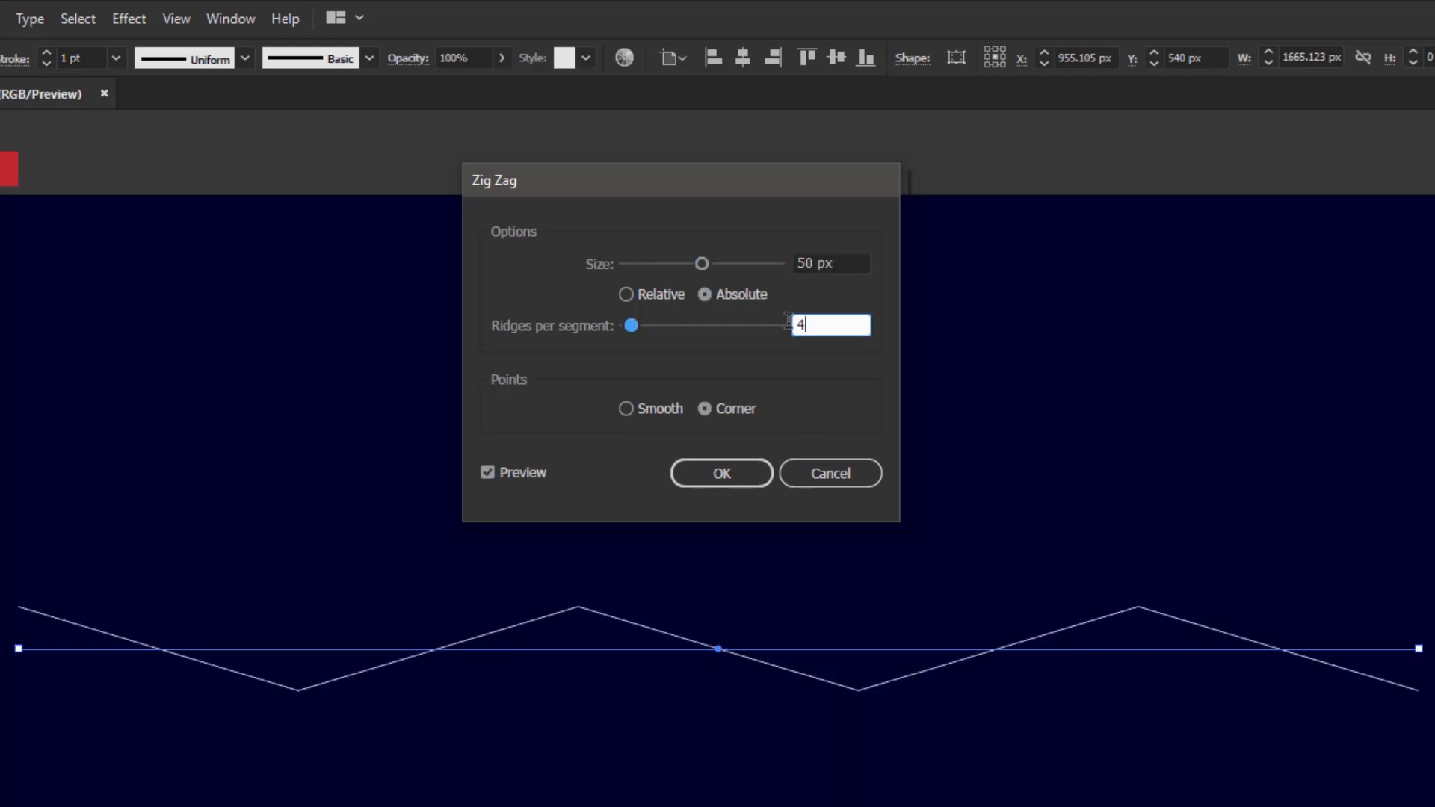
type("7")
left_click(639, 416)
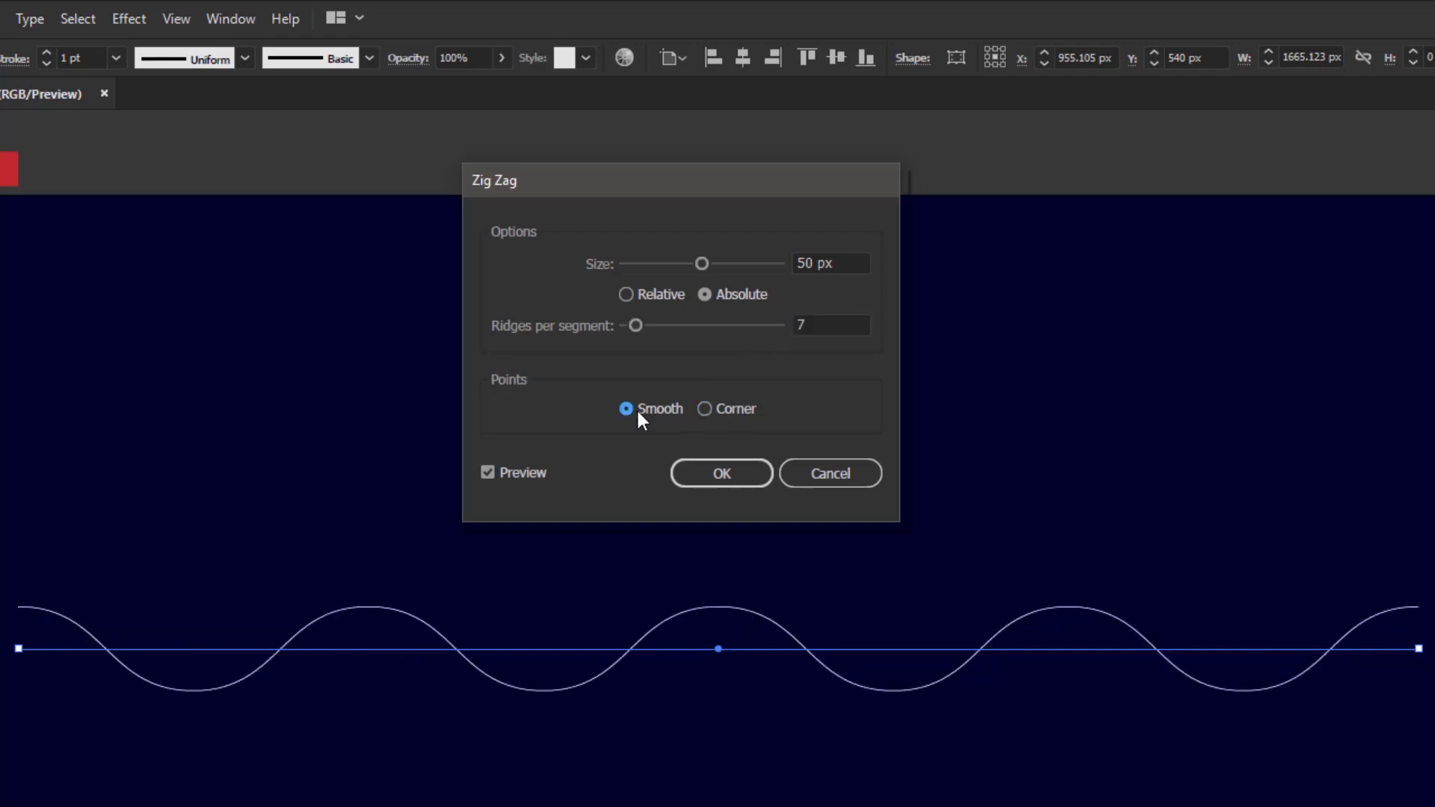
left_click(728, 407)
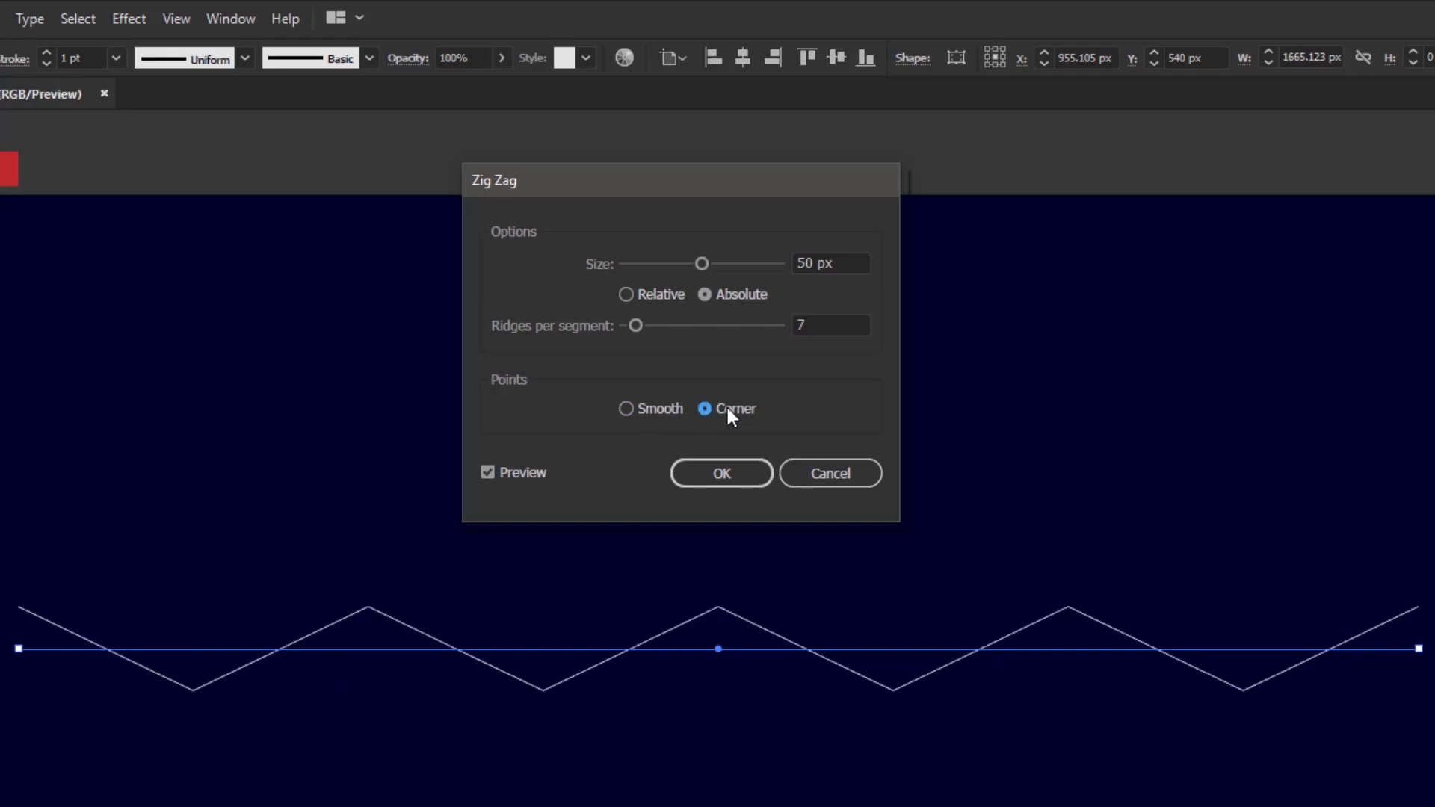
left_click(626, 409)
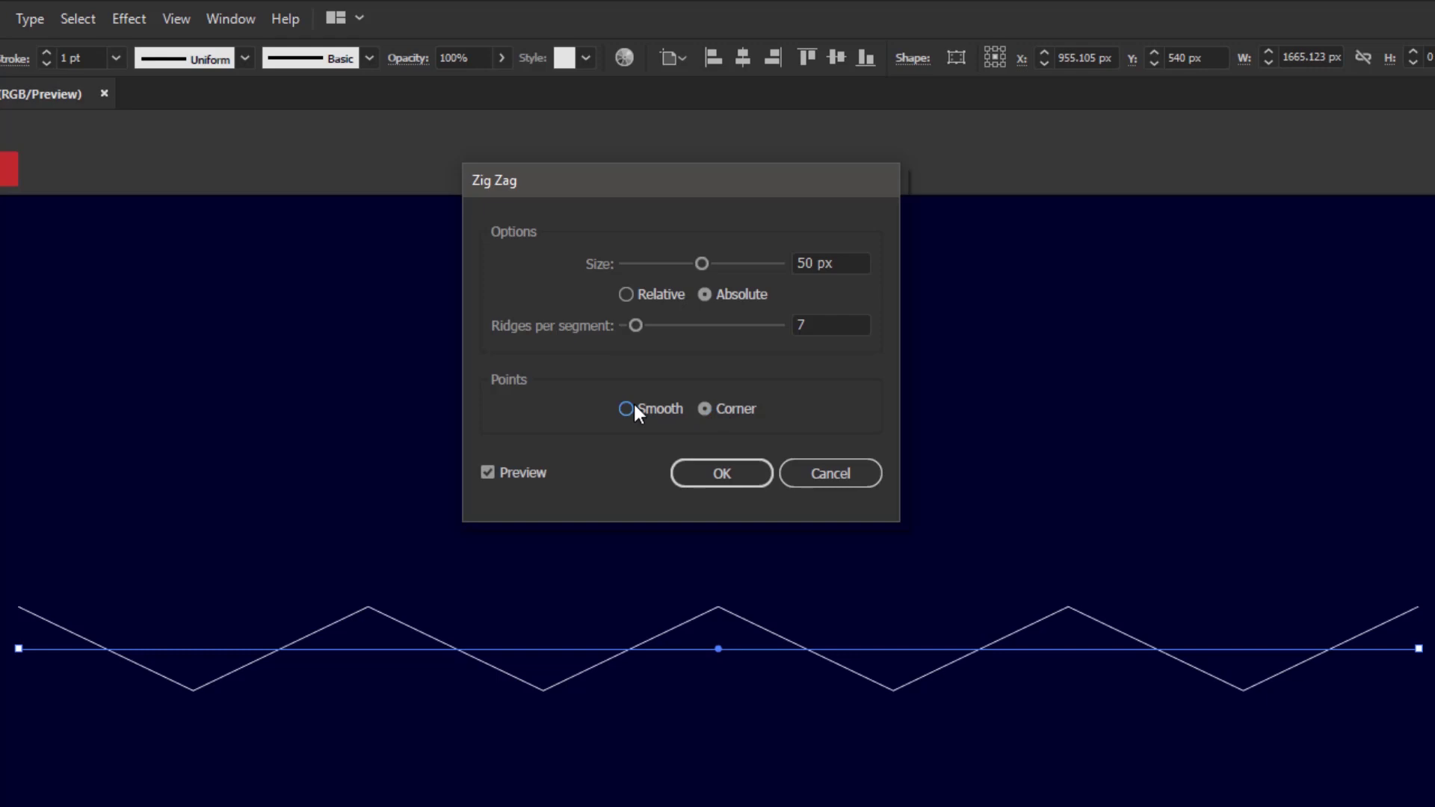
left_click(722, 472)
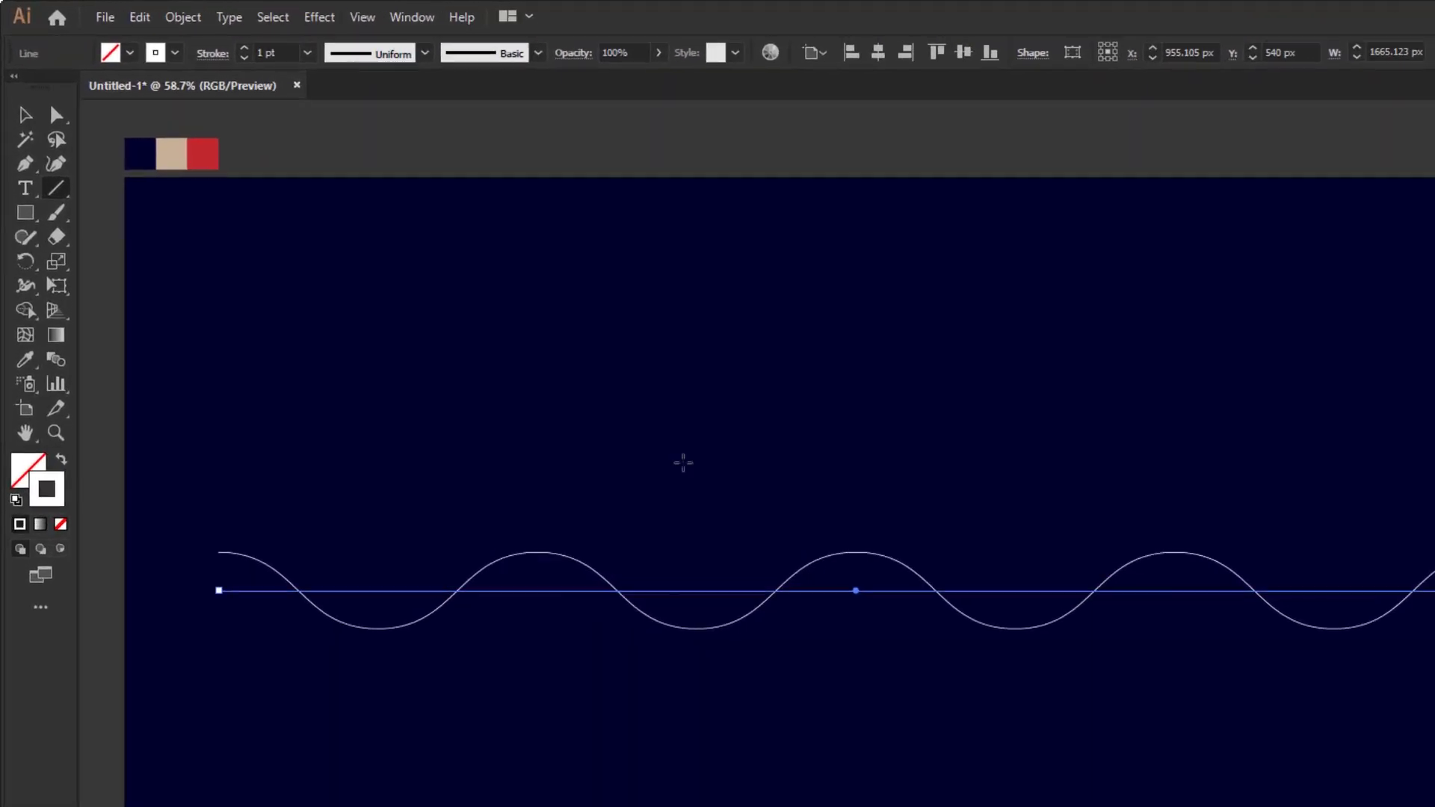
Step: Expand the wave effect into a real path and centre it horizontally on the artboard
left_click(183, 21)
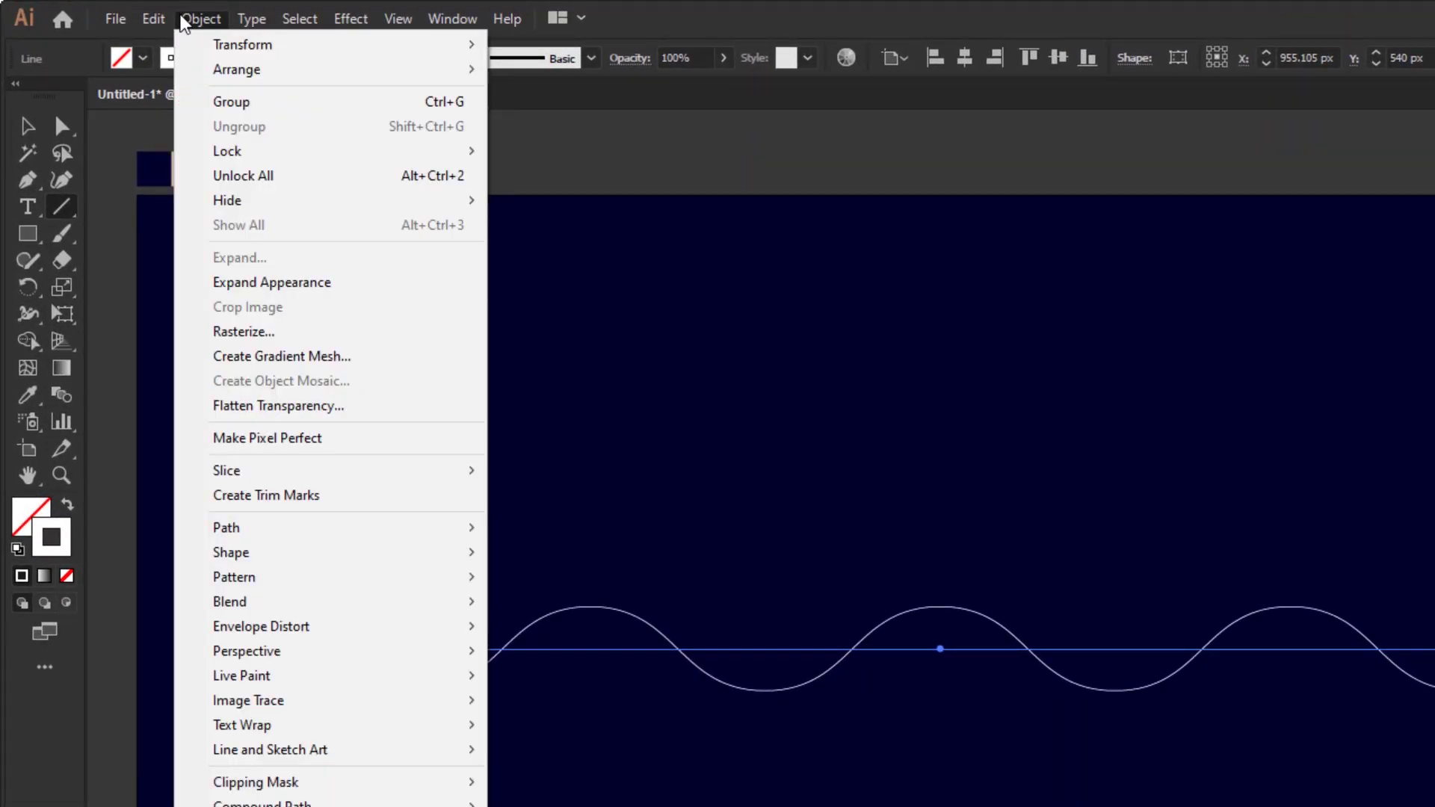
left_click(366, 298)
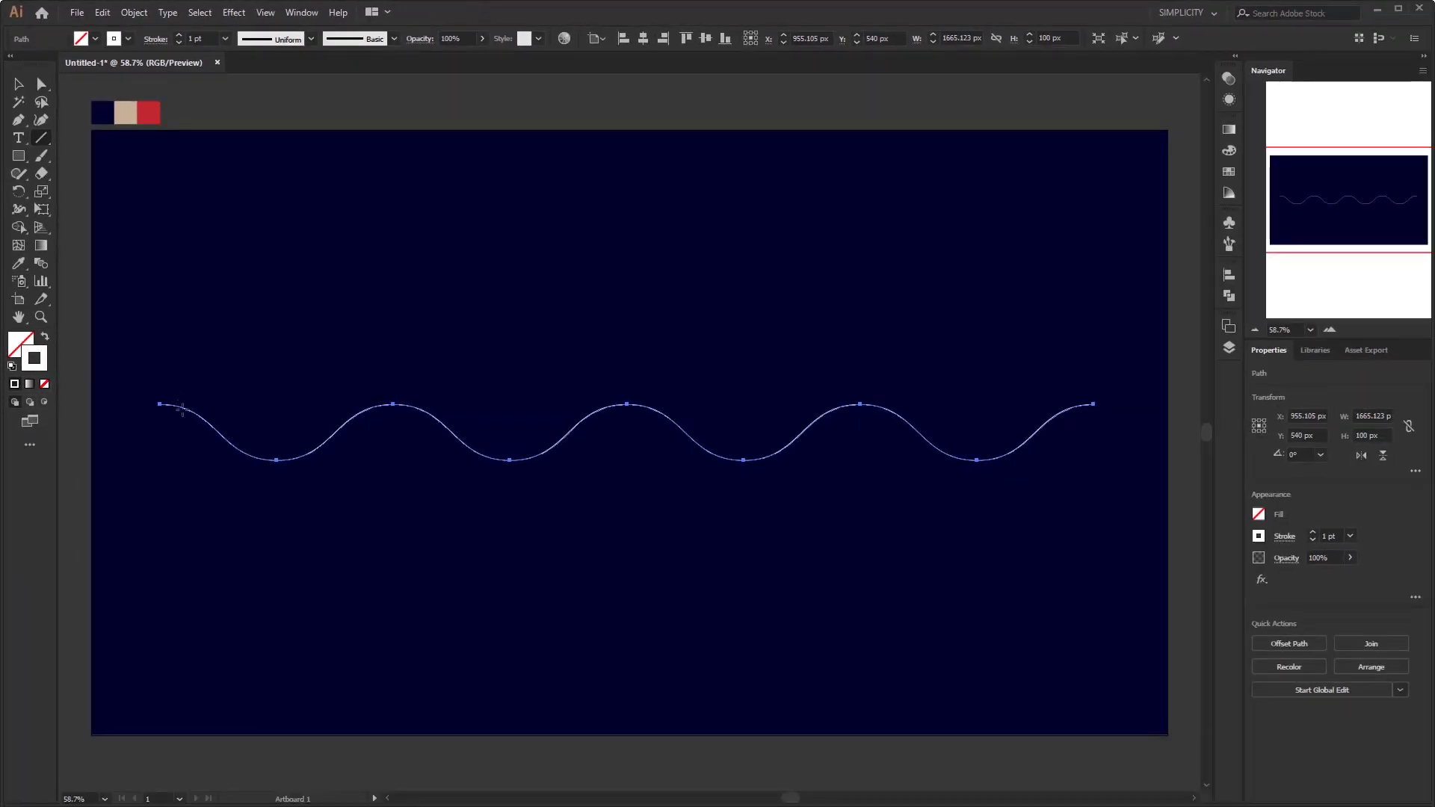
key("v")
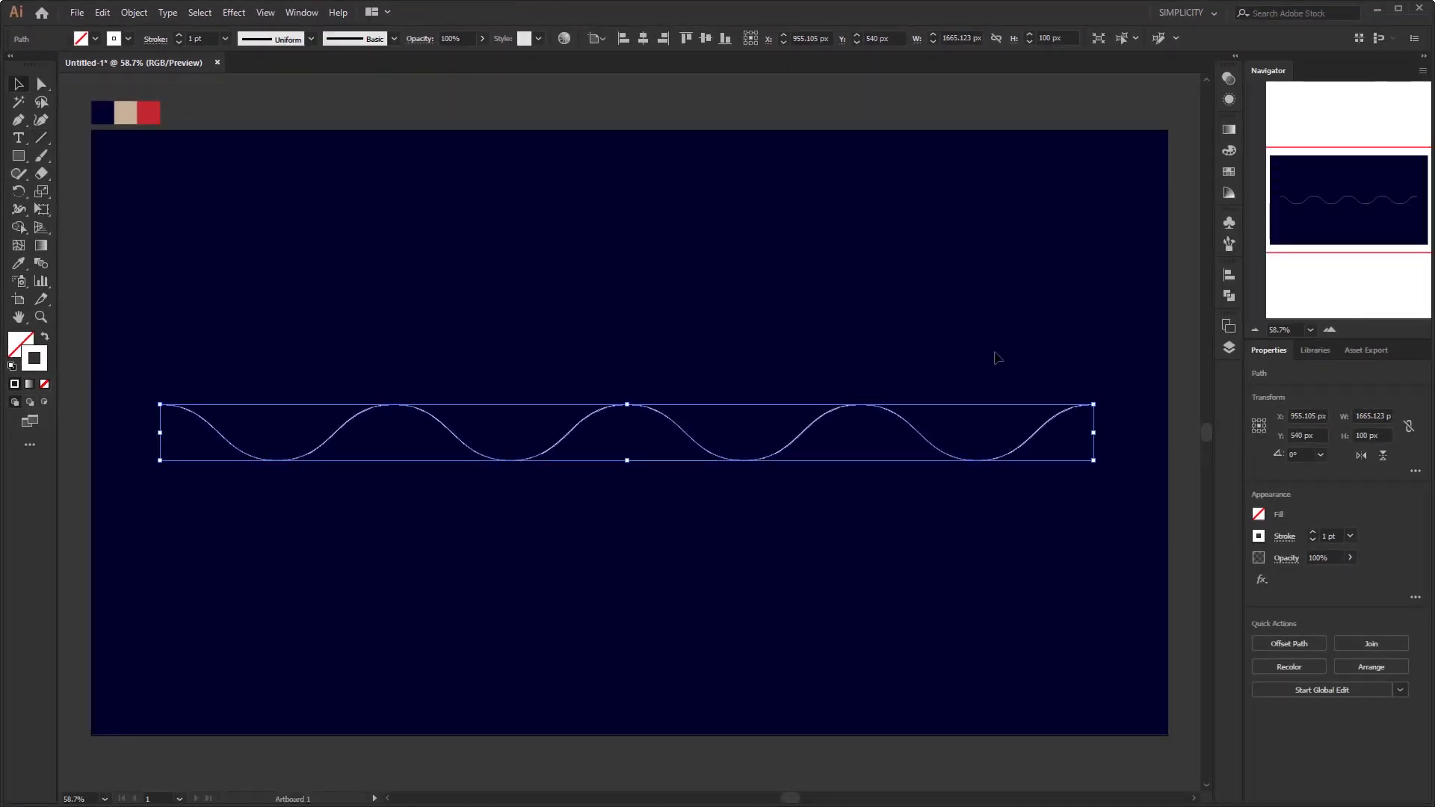
left_click(643, 39)
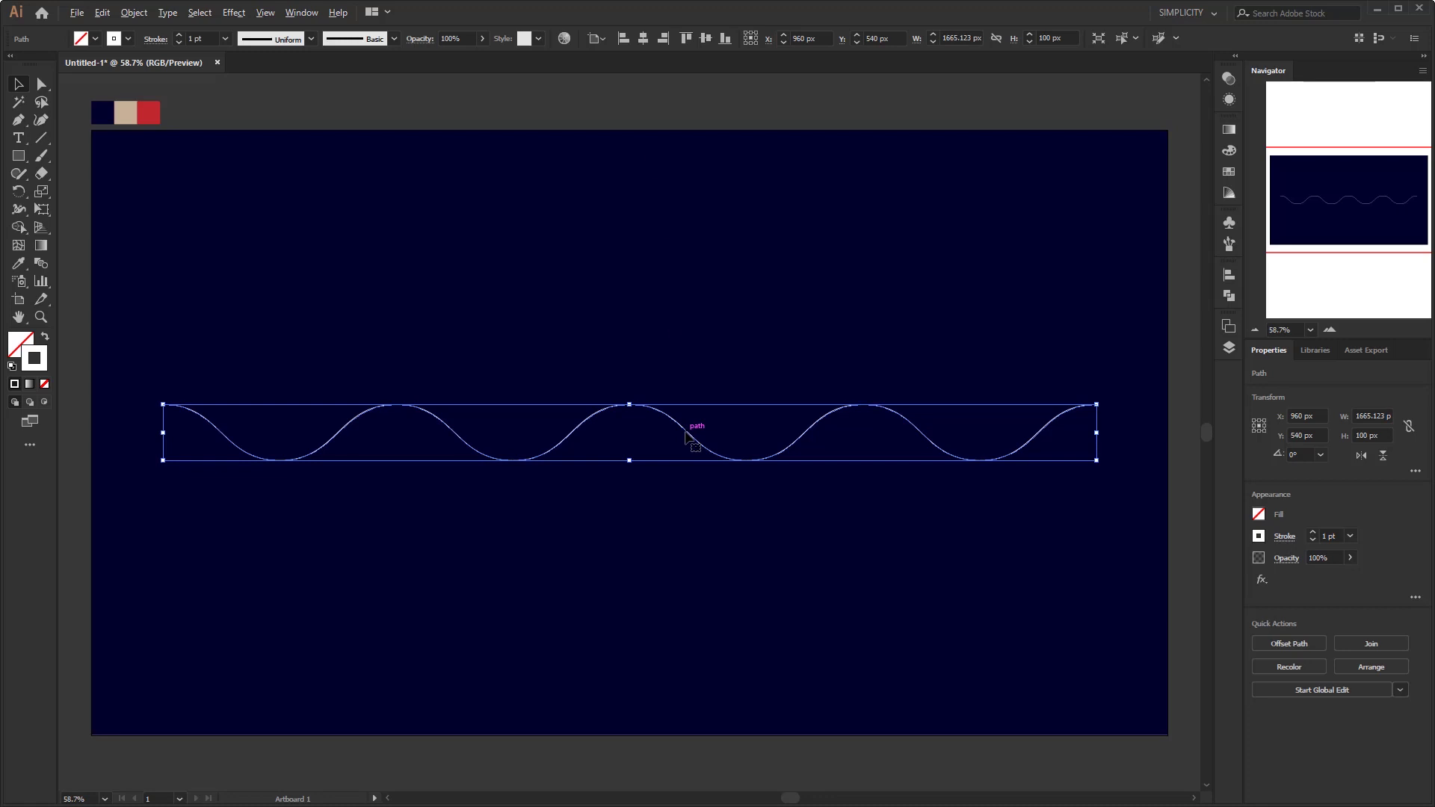
Step: Alt-drag a copy of the wave upward and reflect it across the horizontal axis
left_click_drag(687, 420, 687, 365)
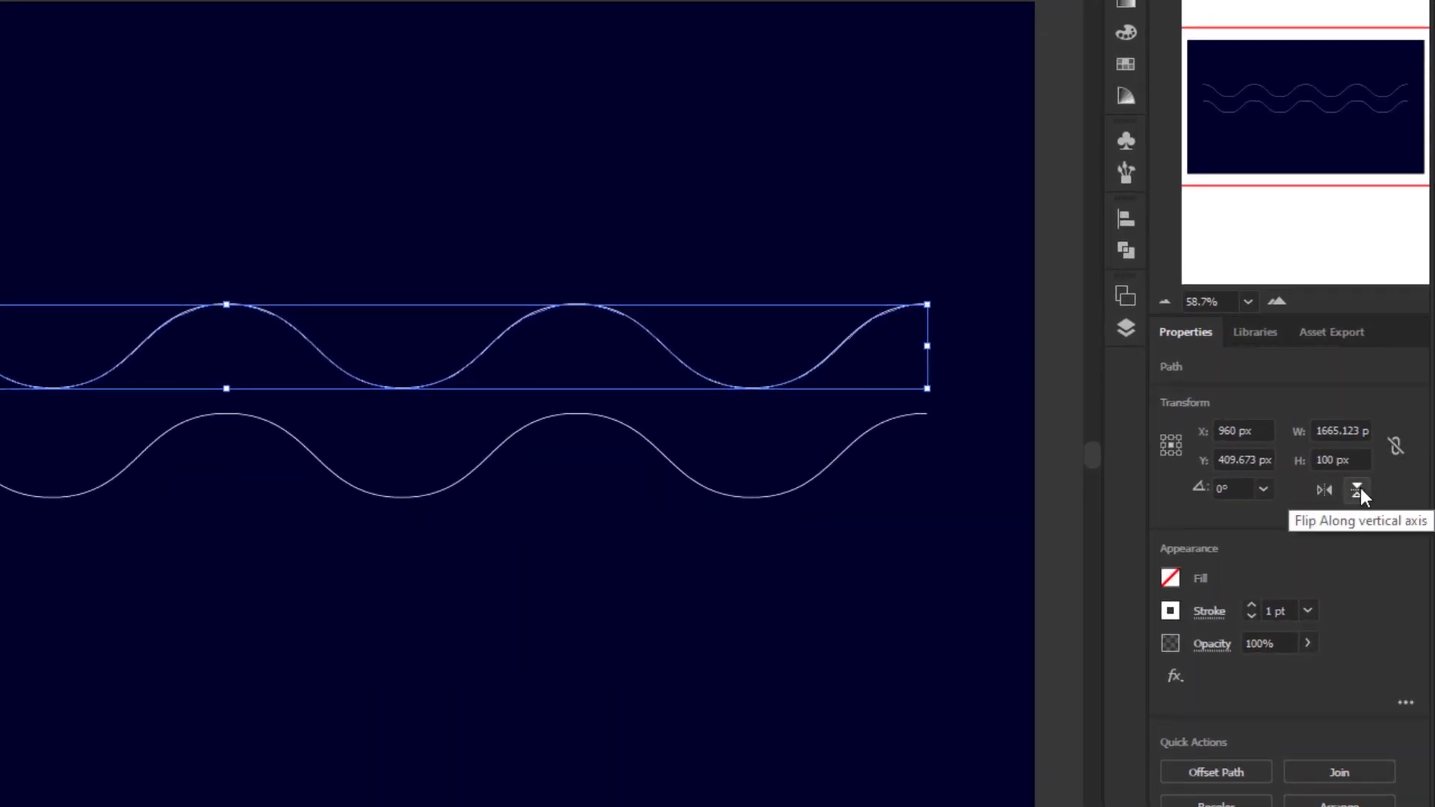
left_click(1357, 492)
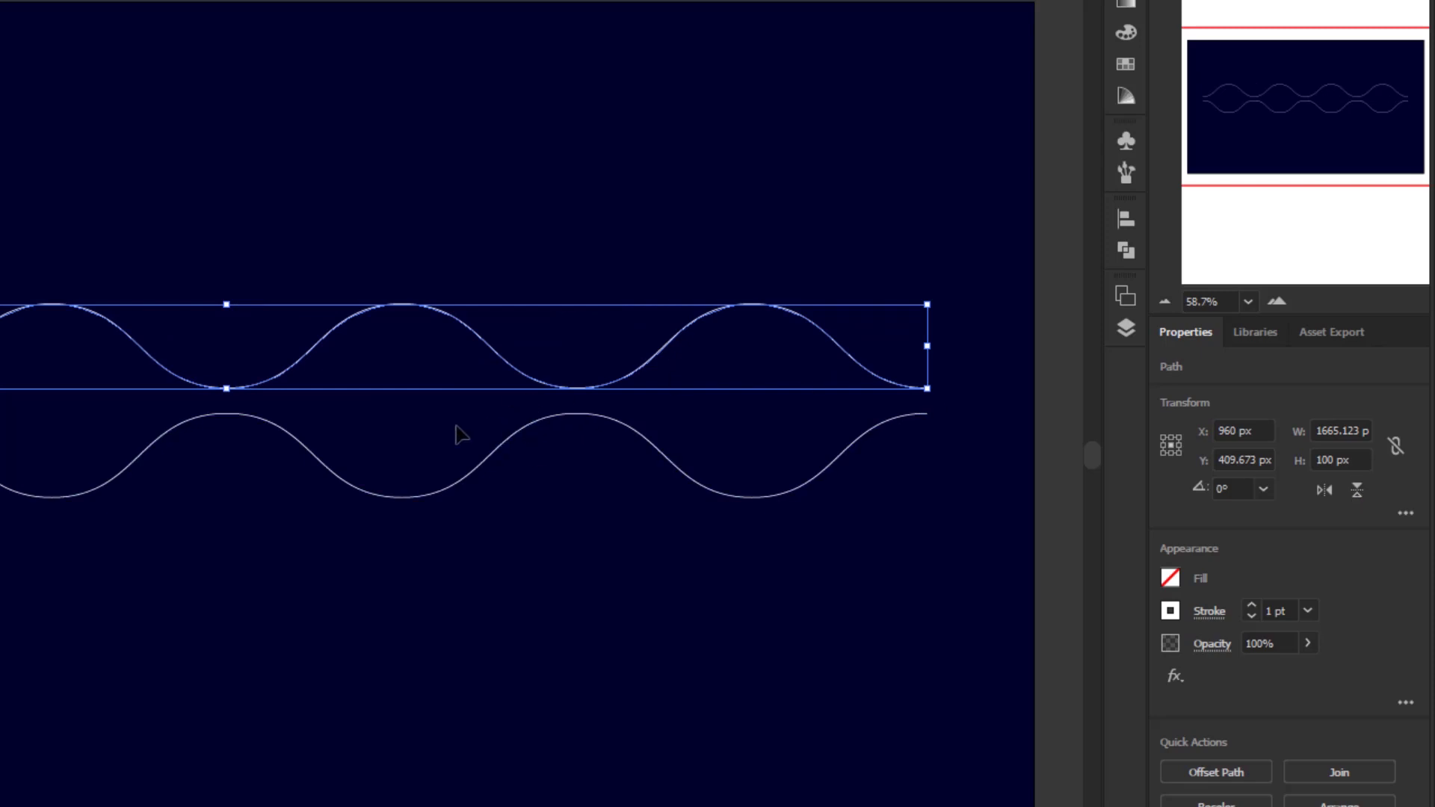
key("ctrl+z")
scroll(459, 428, "down", 4)
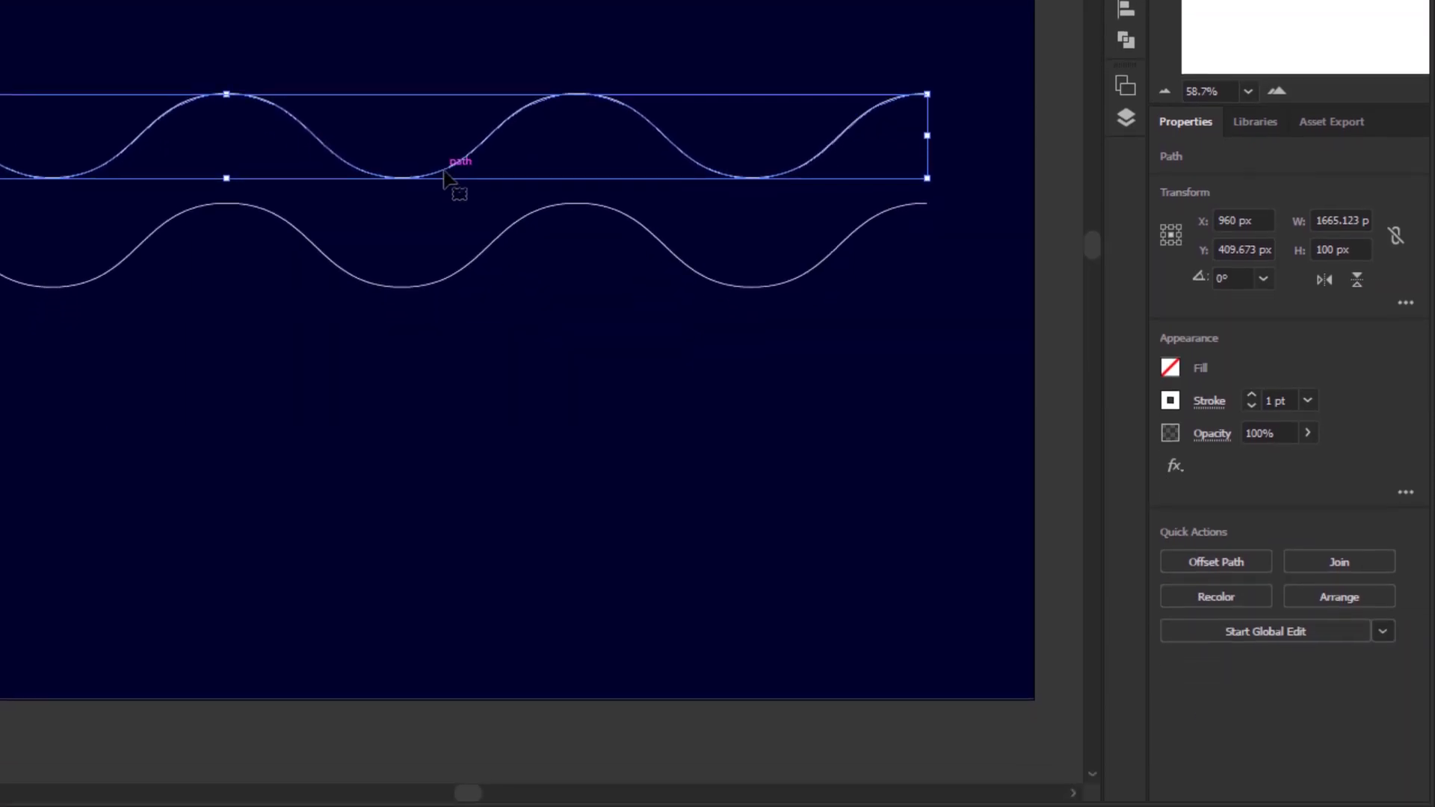
right_click(447, 174)
mouse_move(620, 495)
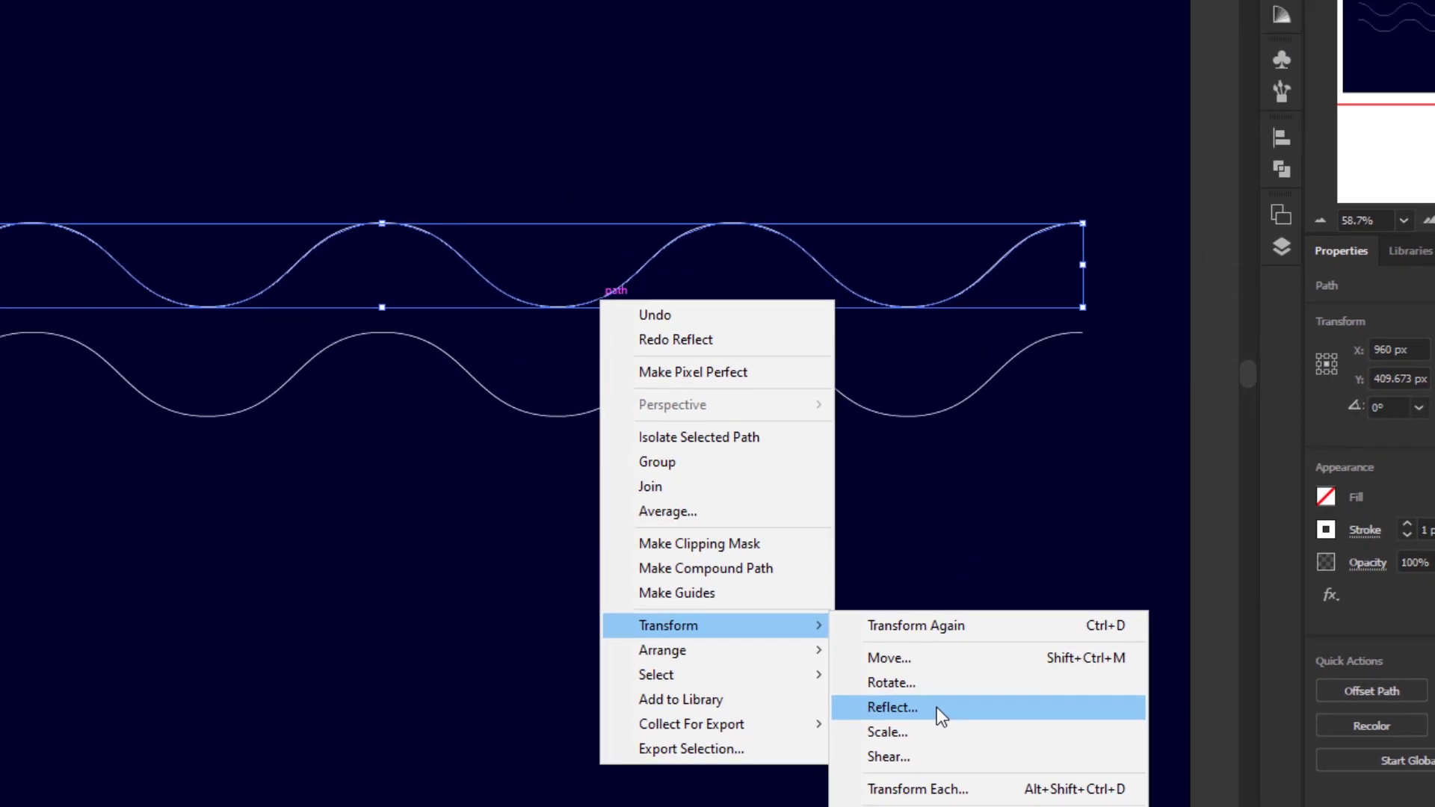
left_click(773, 577)
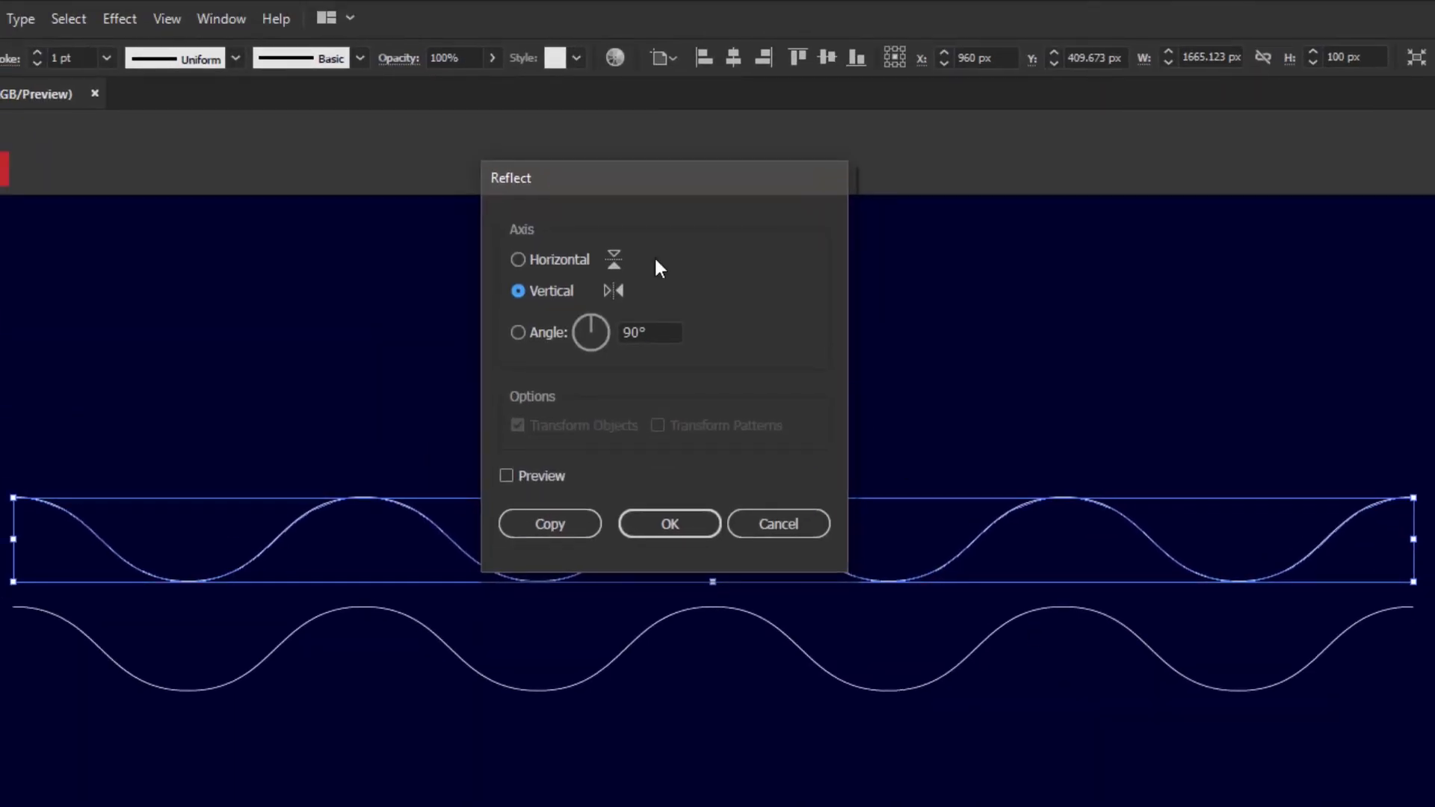
left_click(552, 259)
left_click(649, 475)
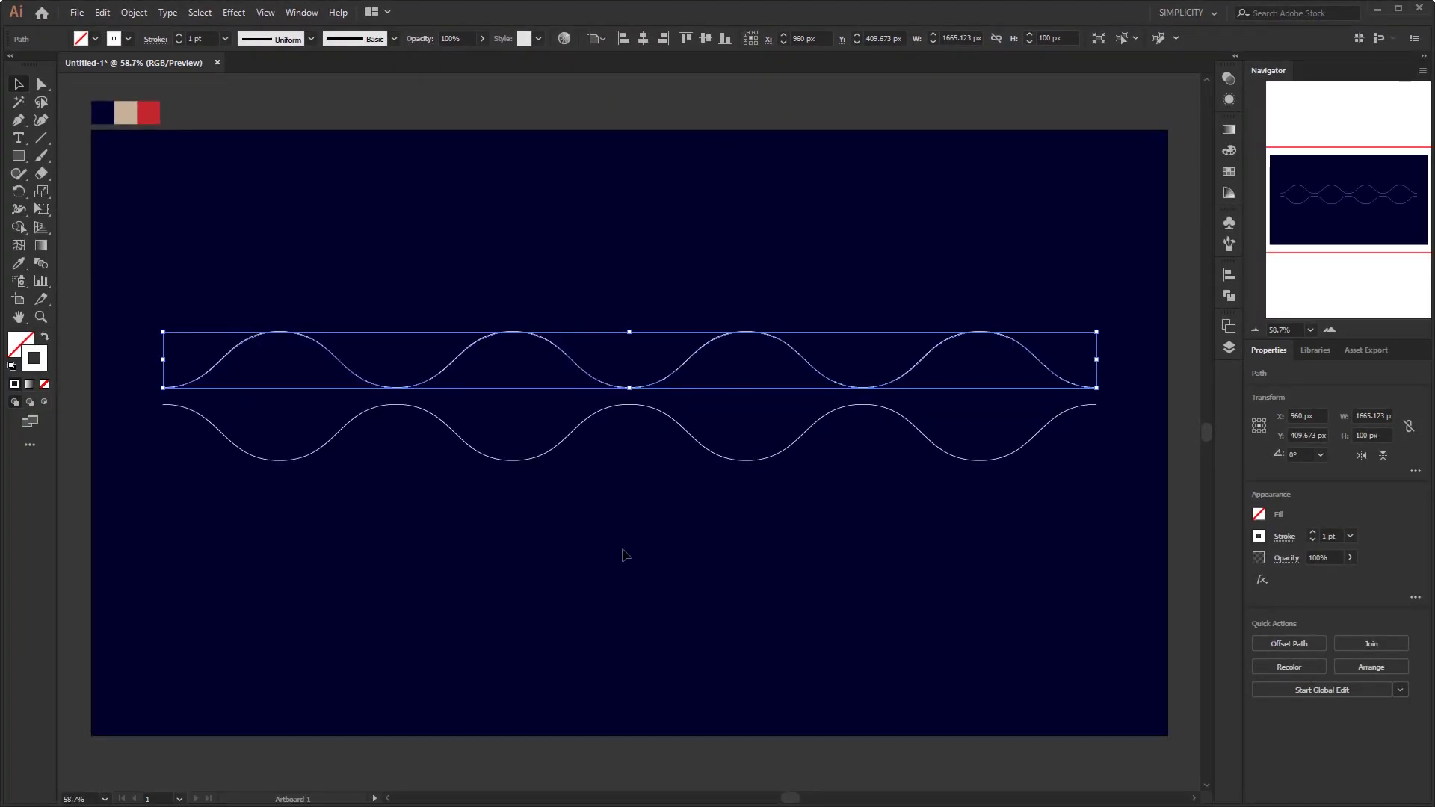
Step: Drag the upper wave's anchors with Direct Selection to give it uneven peak heights
left_click(625, 555)
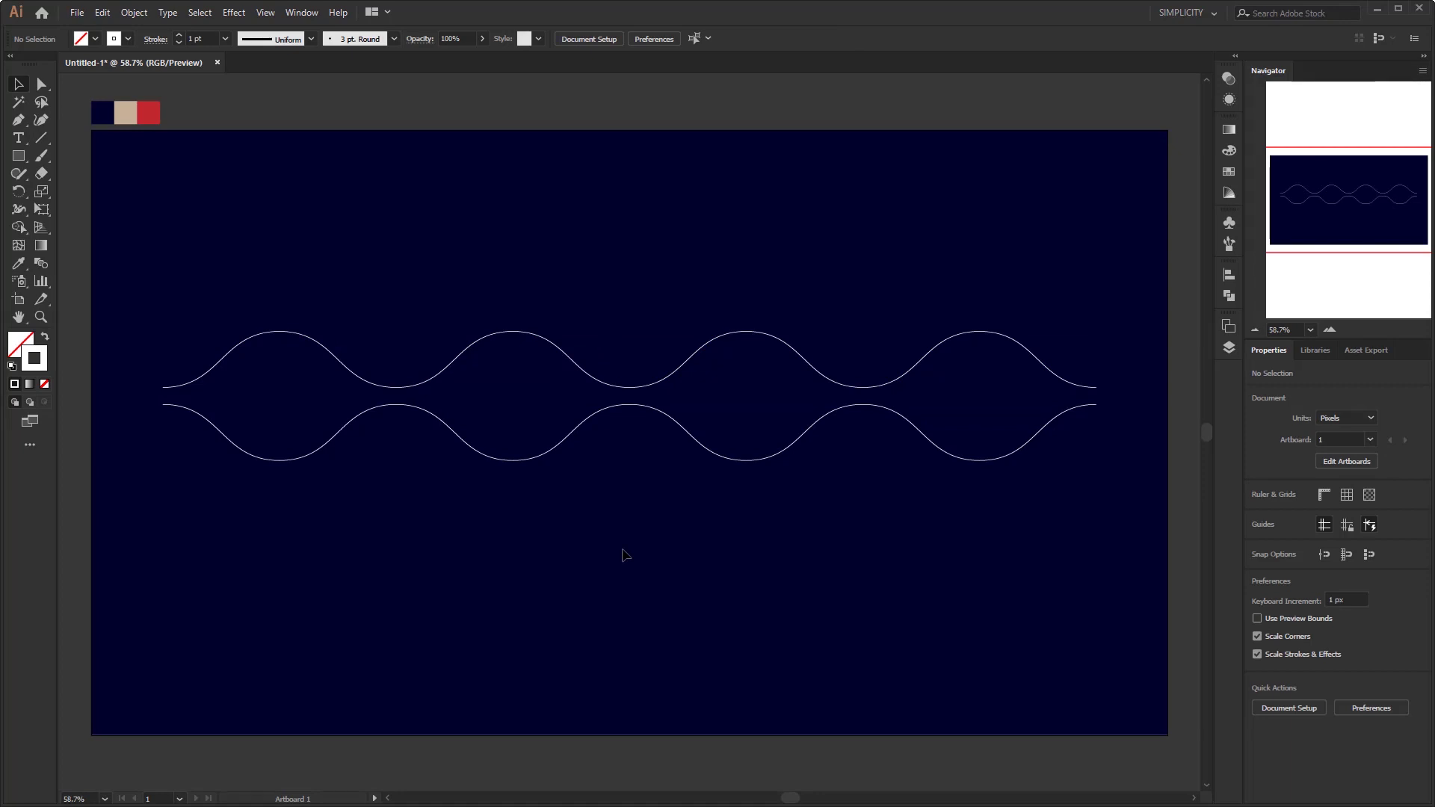
left_click(40, 83)
left_click(127, 84)
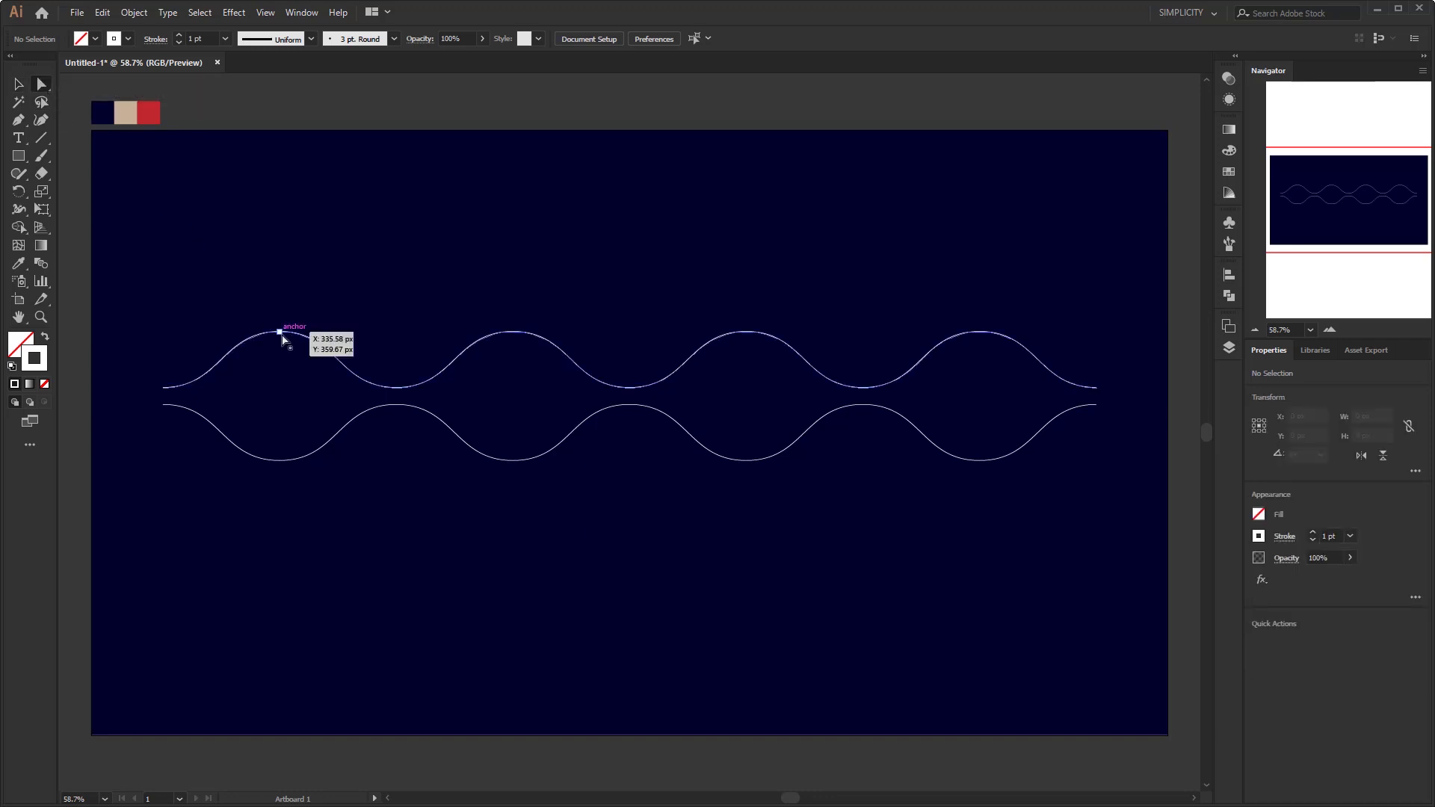
left_click_drag(282, 334, 292, 282)
left_click_drag(512, 331, 502, 320)
left_click_drag(396, 387, 401, 363)
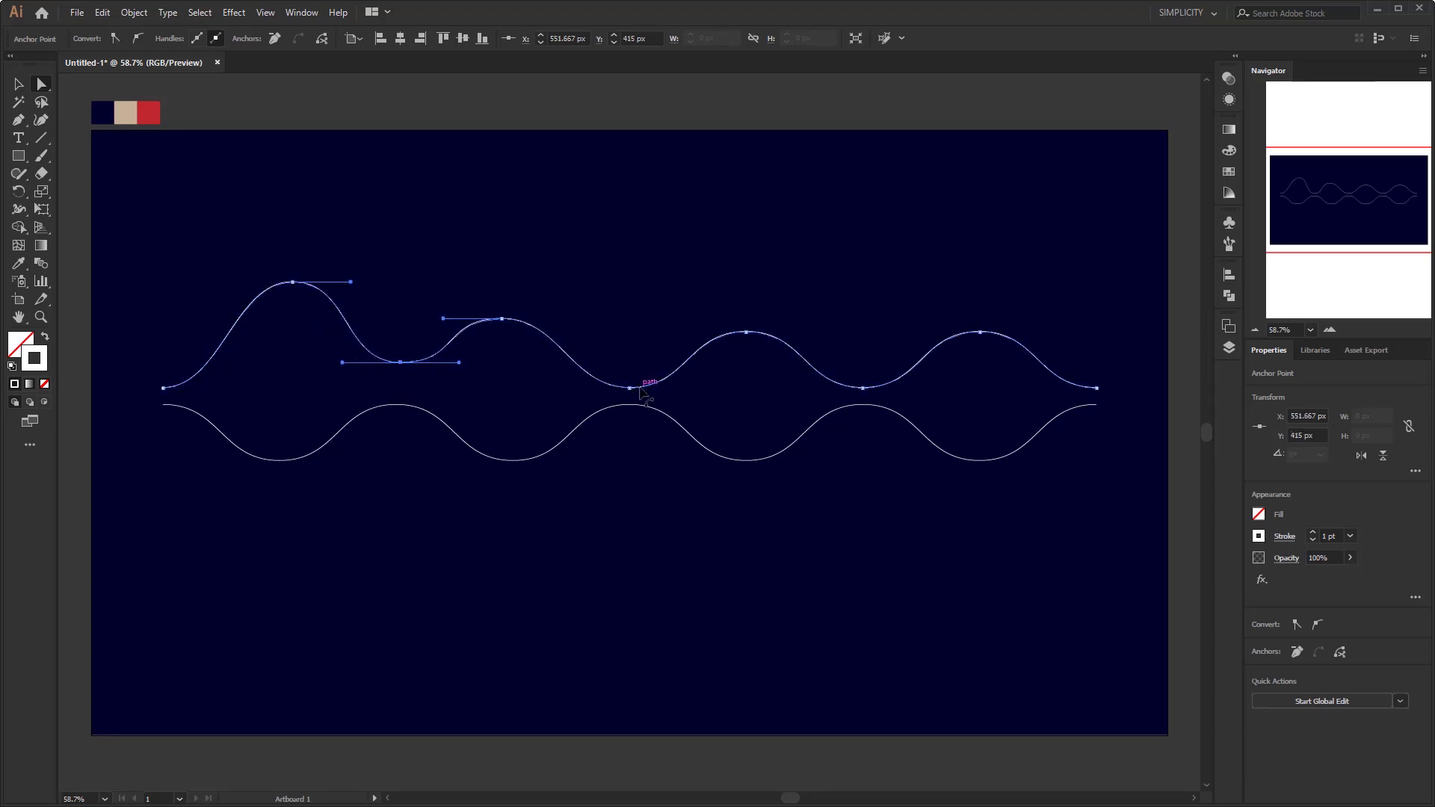
left_click_drag(630, 388, 633, 380)
left_click_drag(747, 333, 748, 242)
left_click_drag(978, 332, 998, 323)
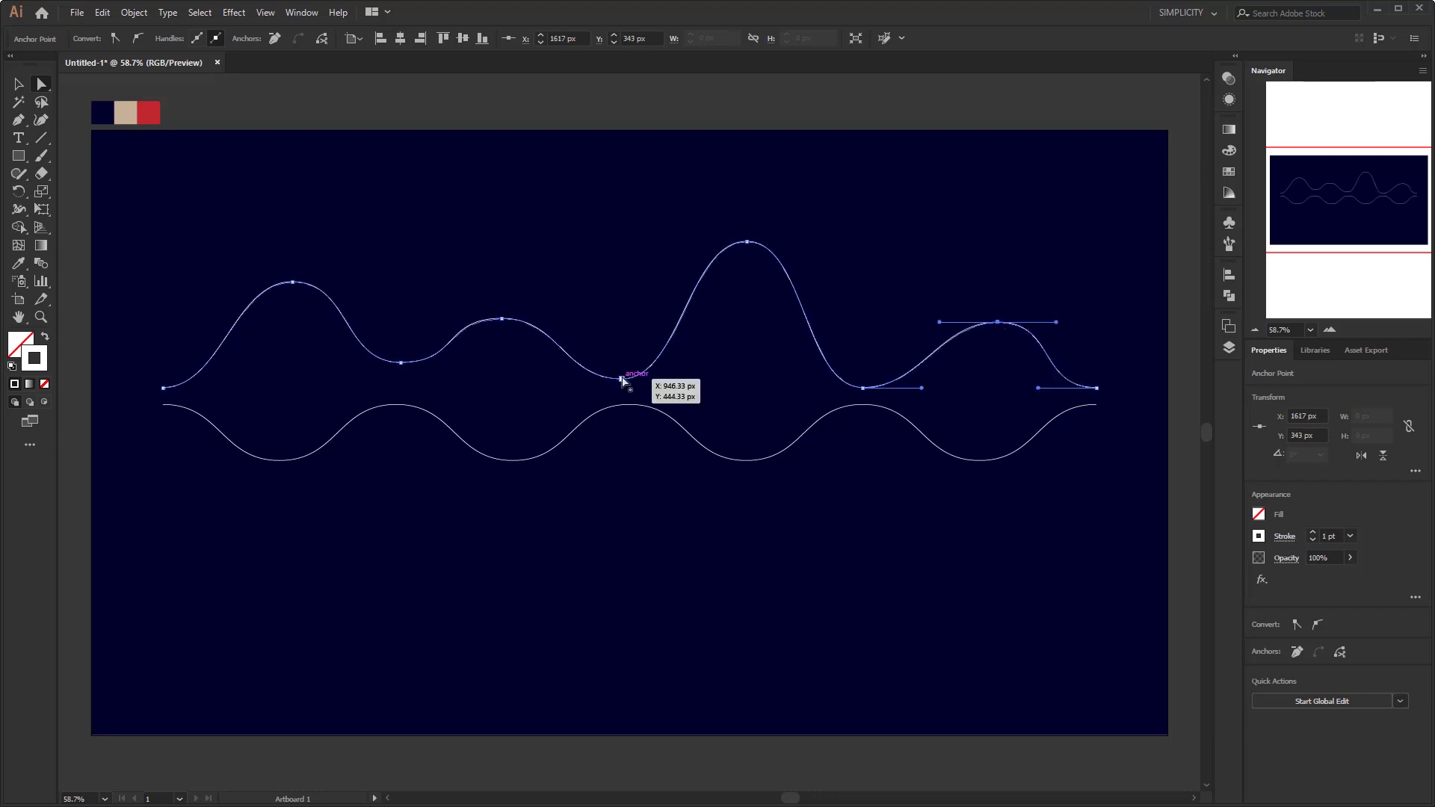
left_click(622, 379)
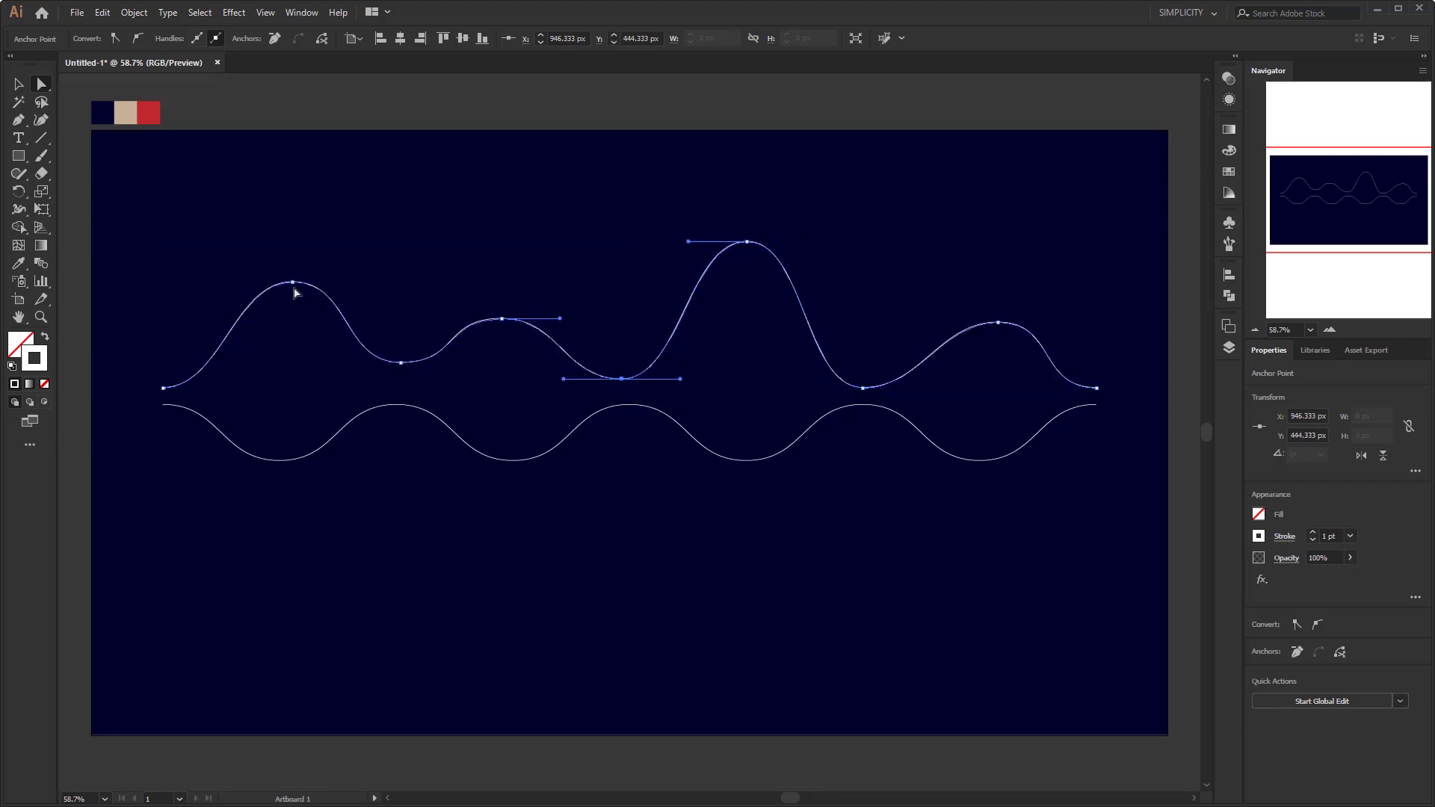
left_click_drag(502, 319, 500, 310)
left_click_drag(622, 379, 628, 374)
left_click(607, 570)
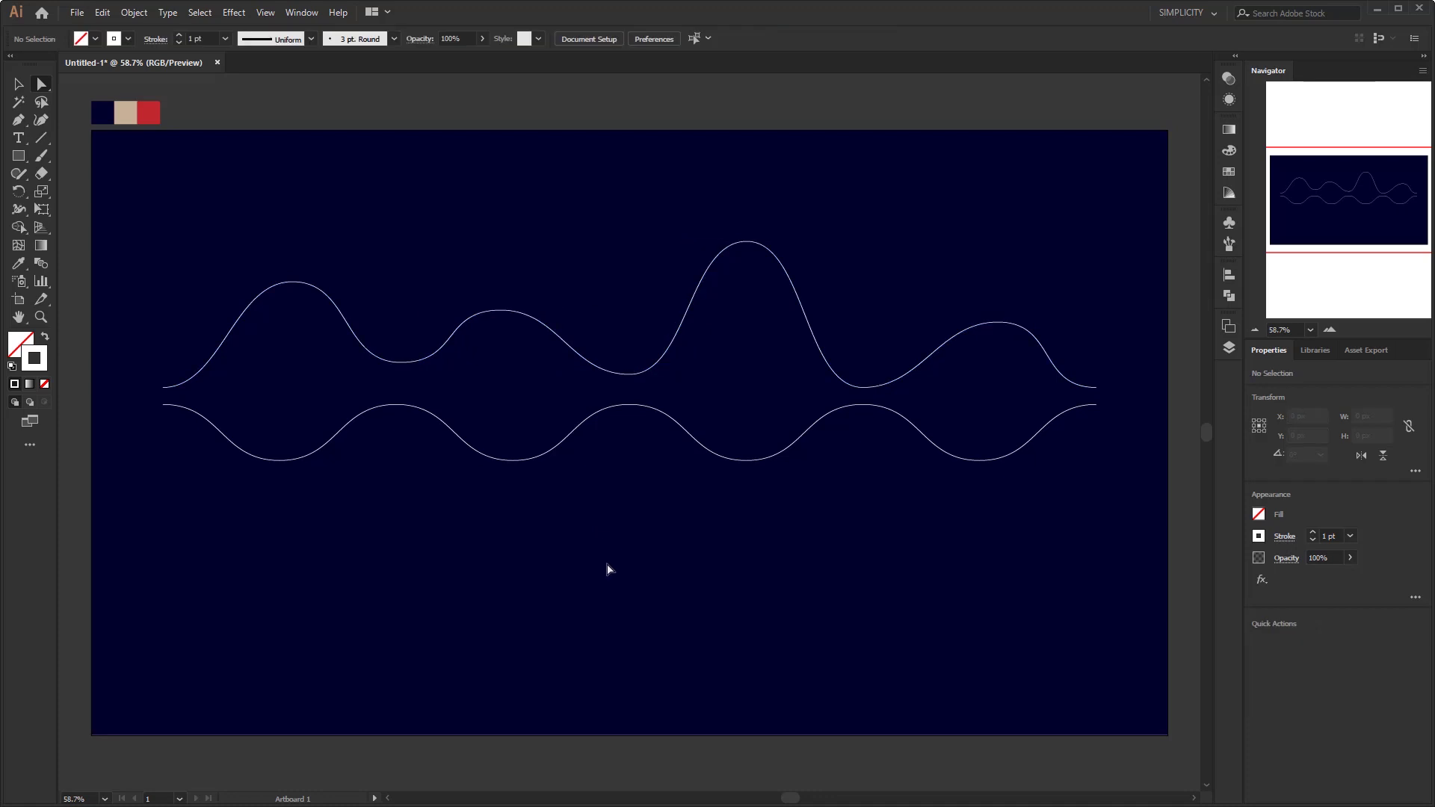
Step: Reshape the lower wave's anchors to create troughs and peaks of varying depth
left_click(343, 430)
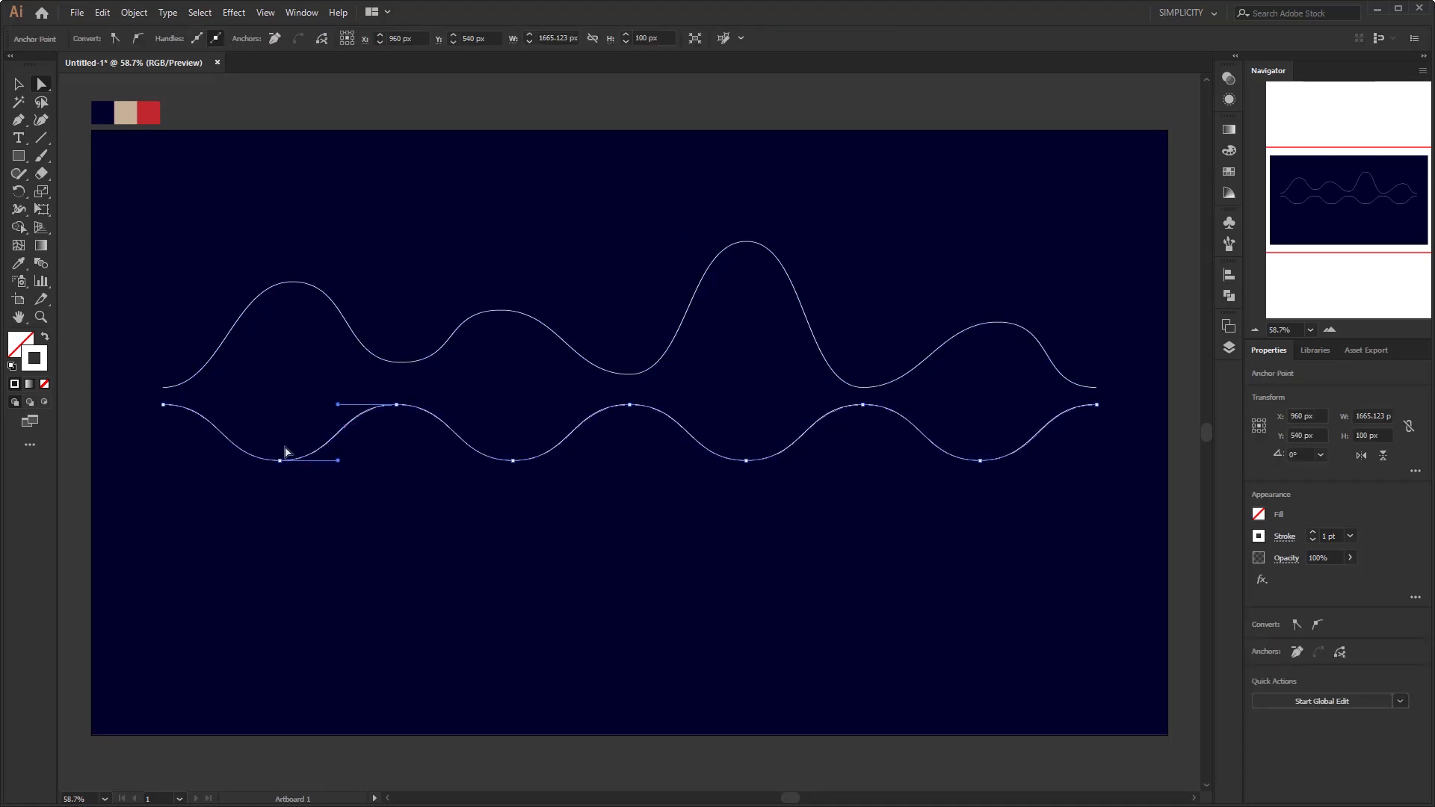
left_click_drag(280, 461, 334, 499)
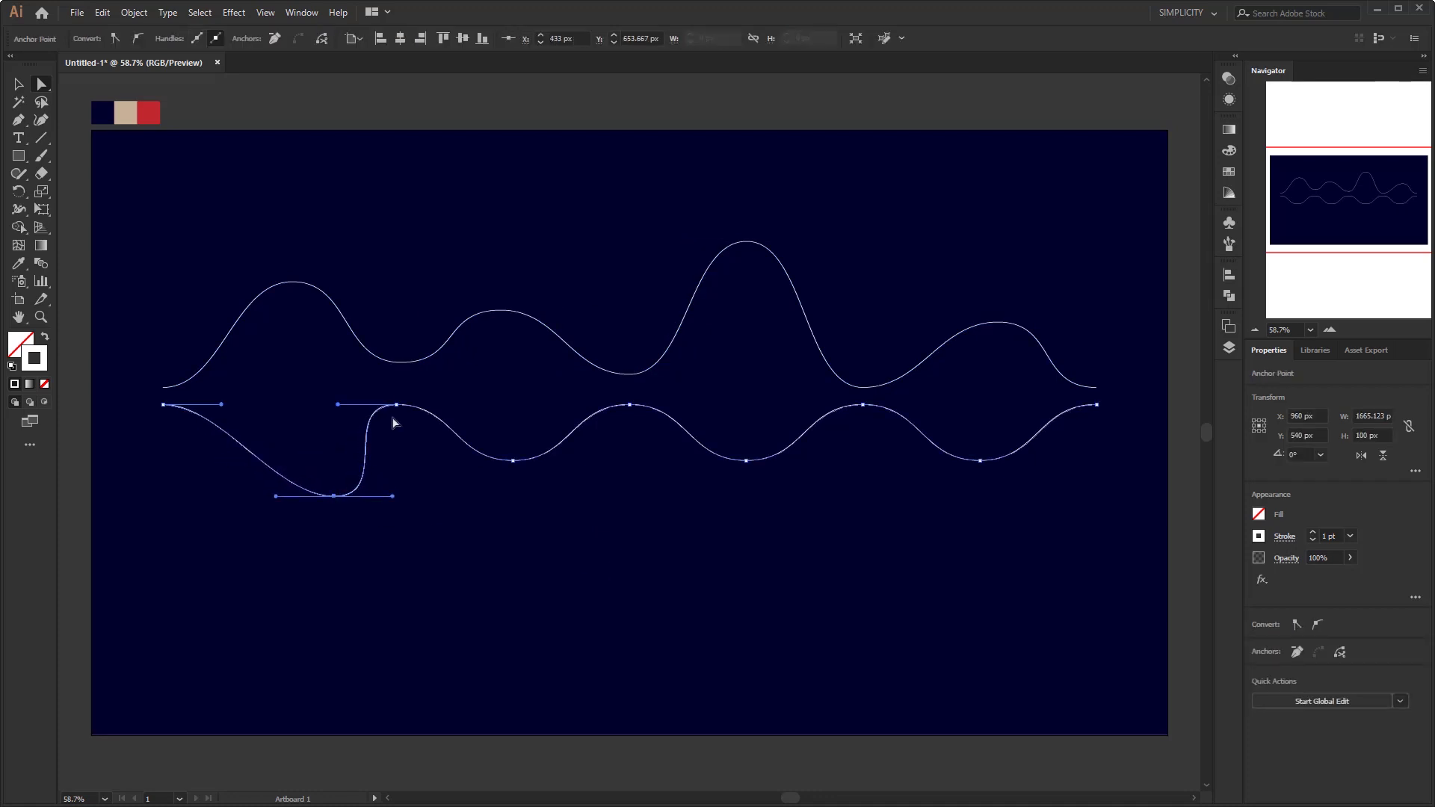
left_click_drag(406, 411, 458, 407)
left_click_drag(513, 461, 545, 471)
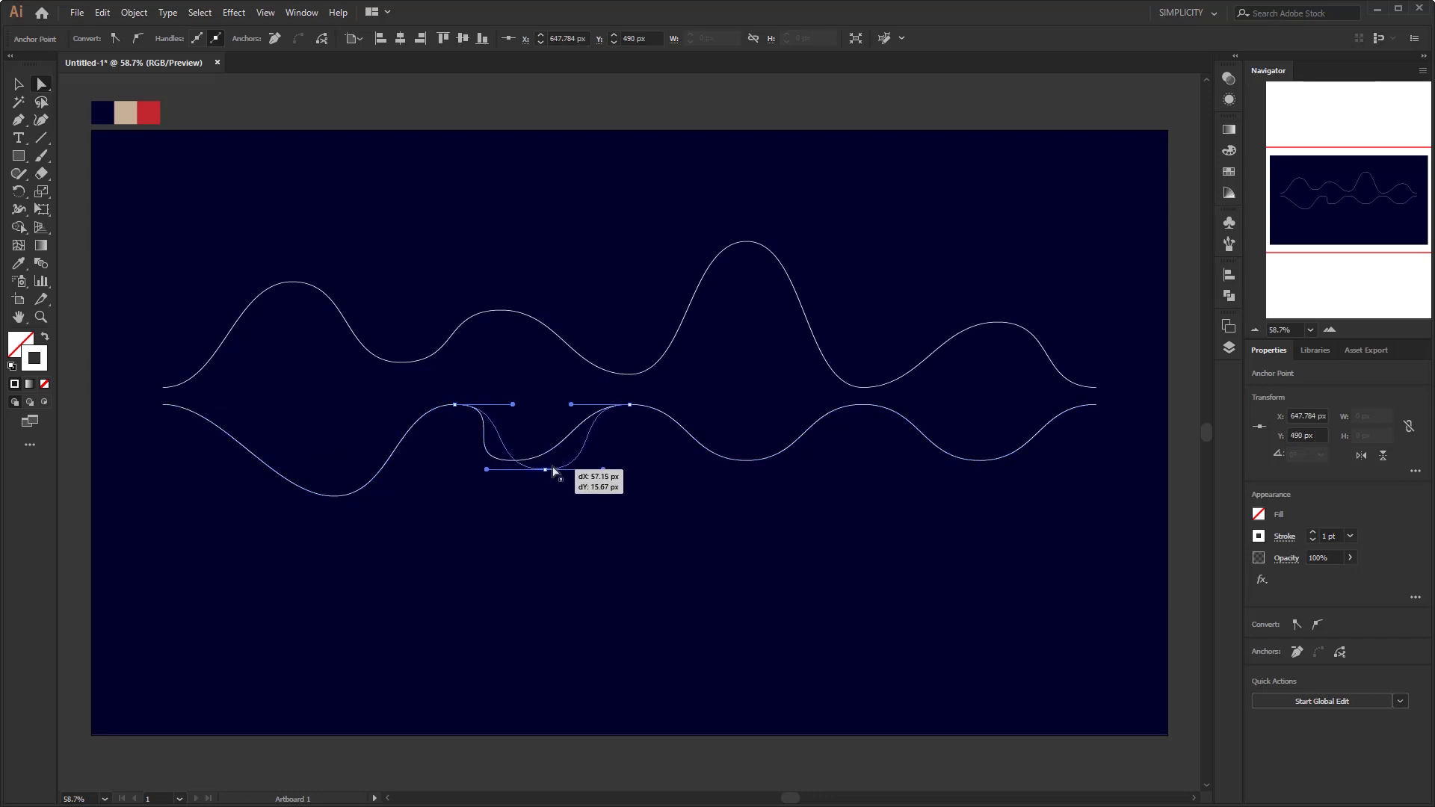
left_click_drag(629, 405, 673, 399)
left_click_drag(746, 464, 772, 460)
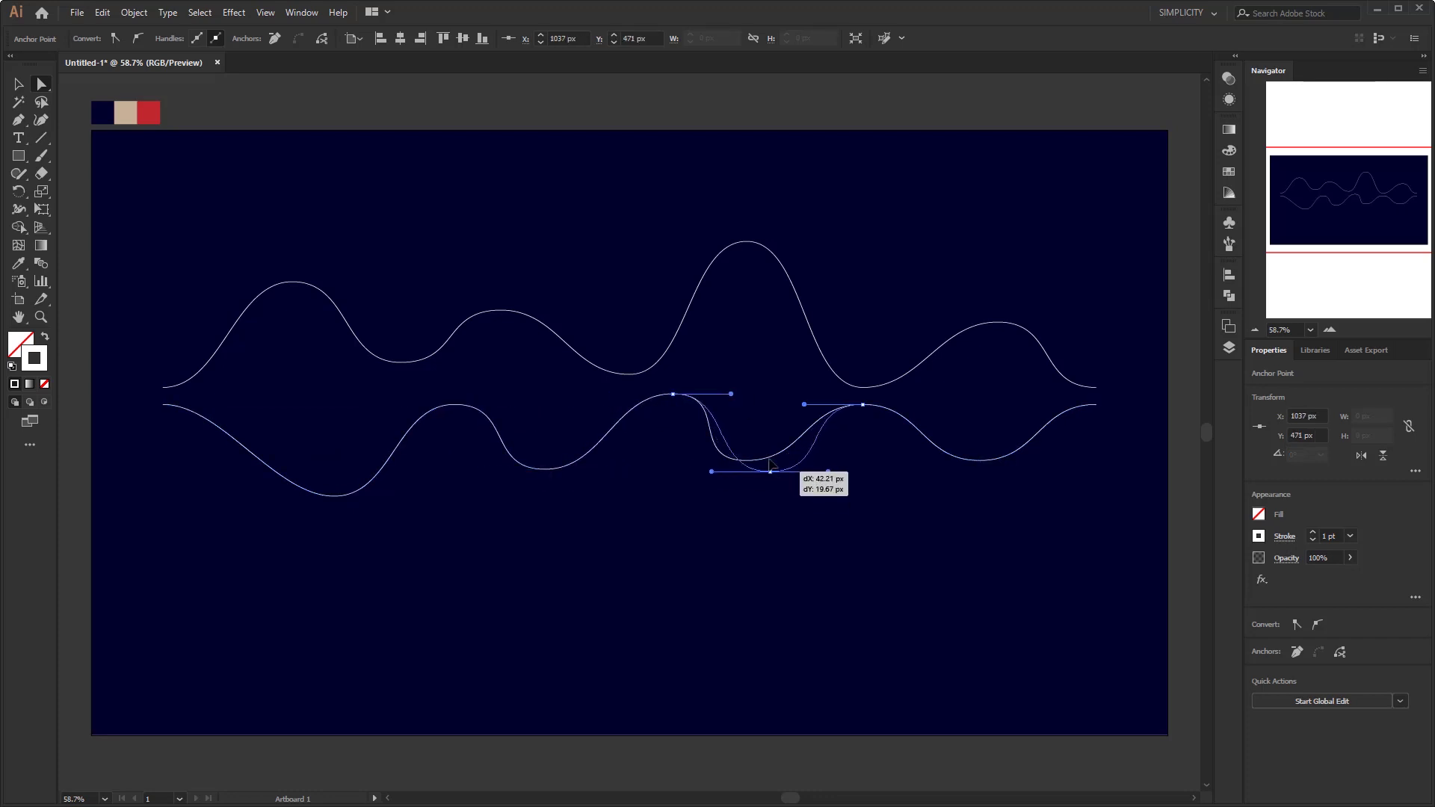
left_click_drag(334, 495, 333, 456)
left_click_drag(545, 469, 564, 526)
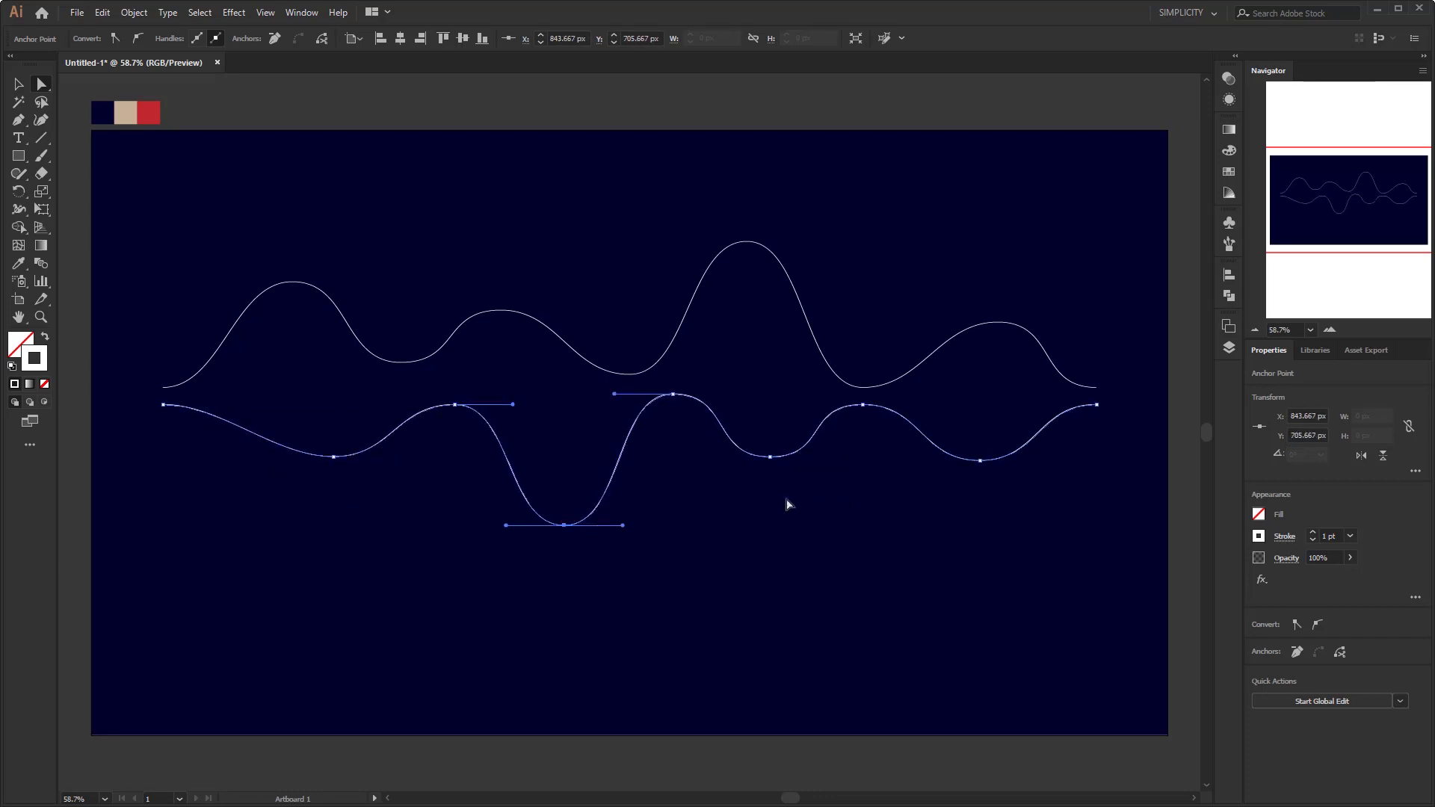
left_click_drag(770, 456, 770, 465)
left_click_drag(863, 405, 865, 428)
left_click_drag(980, 460, 1002, 491)
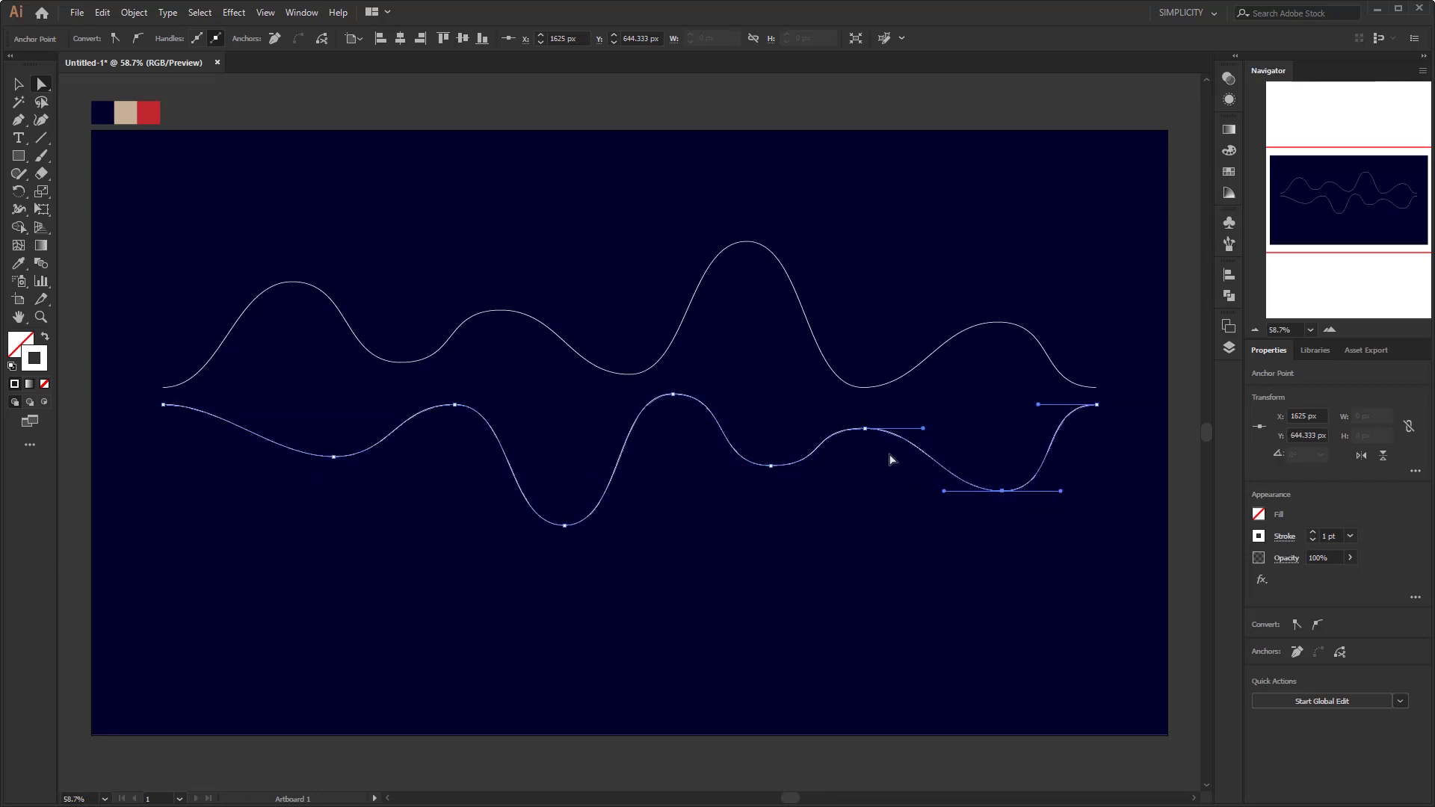
left_click_drag(1037, 405, 1050, 404)
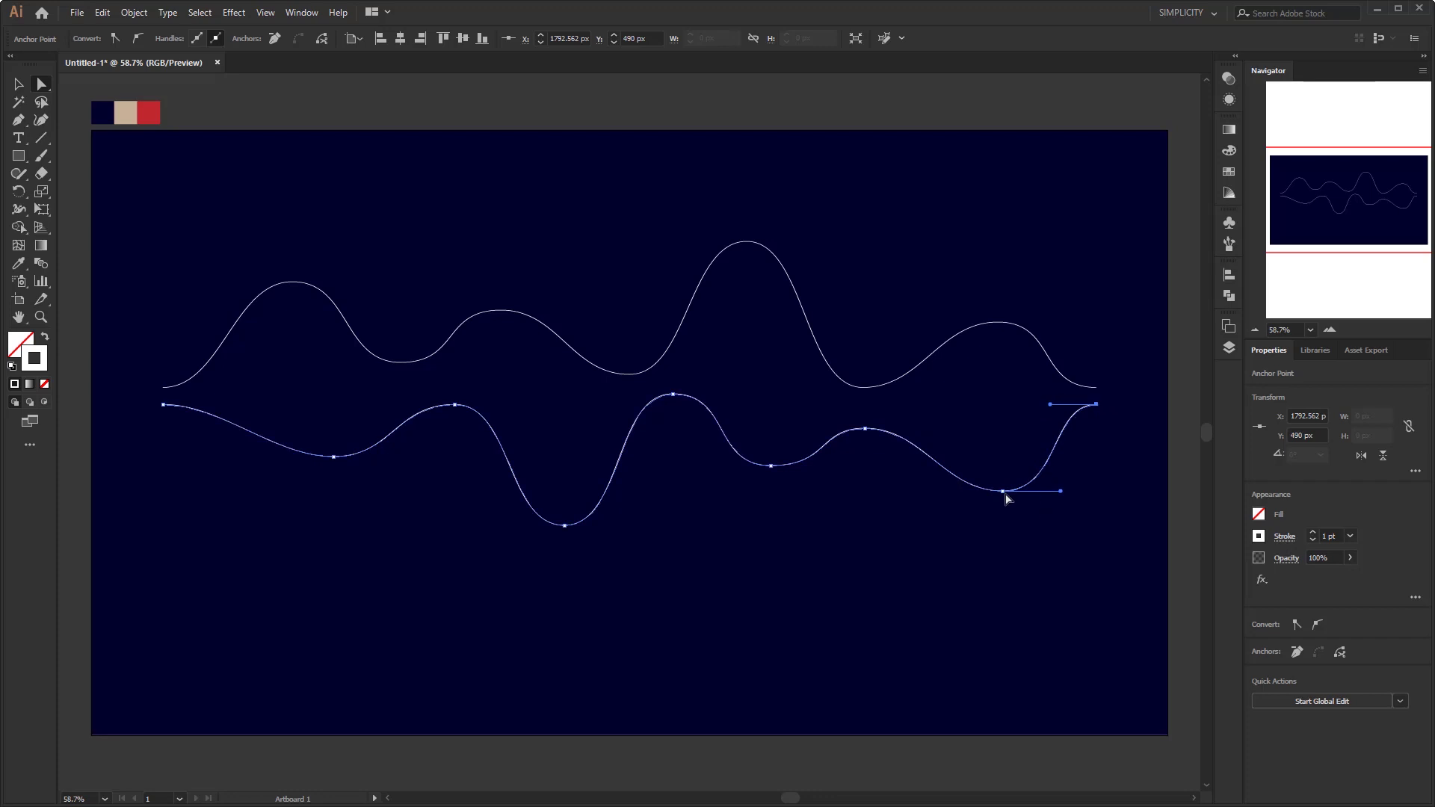
Step: Join the two waves' left and right endpoints and fine-tune the remaining peaks and troughs
left_click(564, 526)
left_click_drag(163, 405, 163, 388)
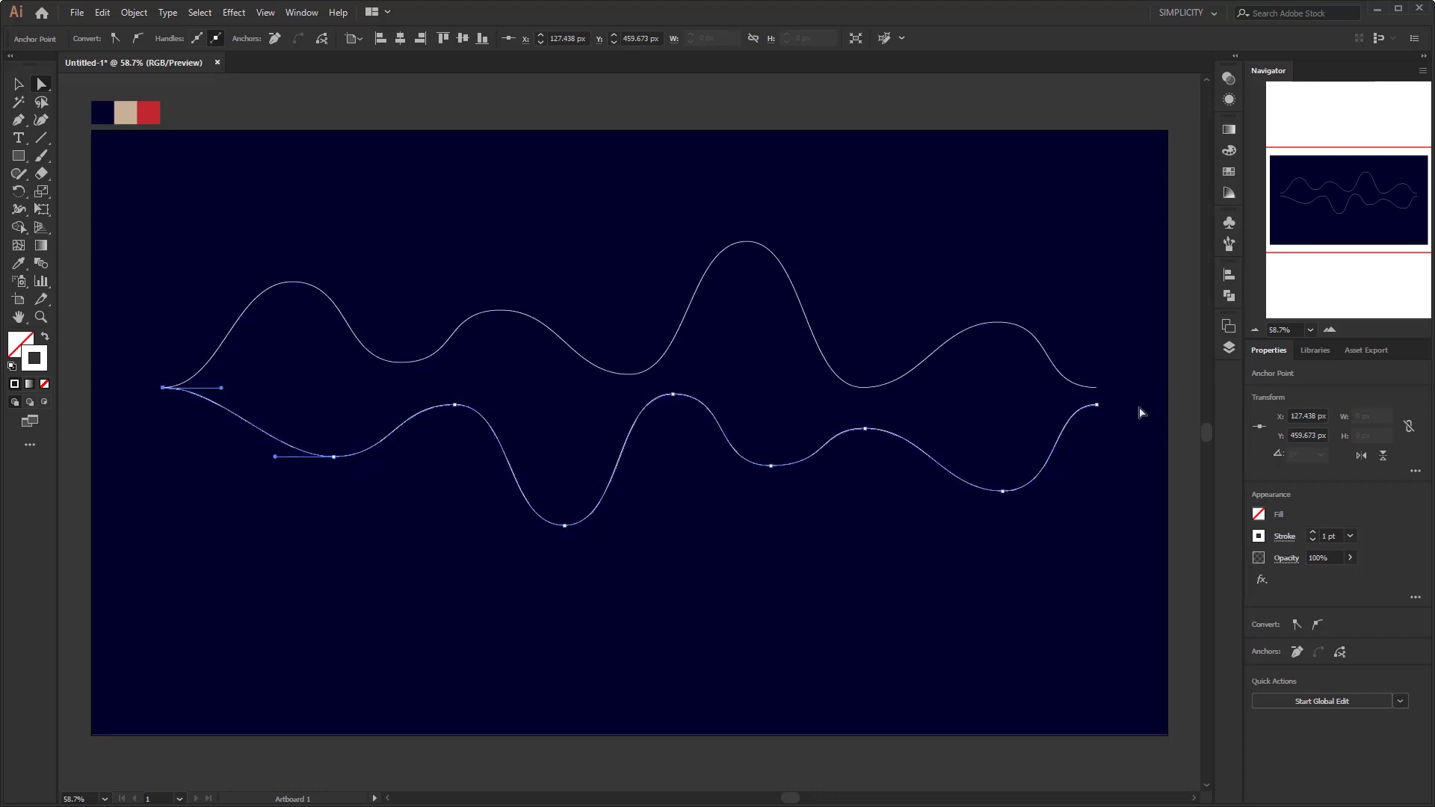
left_click_drag(1096, 404, 1096, 388)
left_click_drag(998, 323, 993, 345)
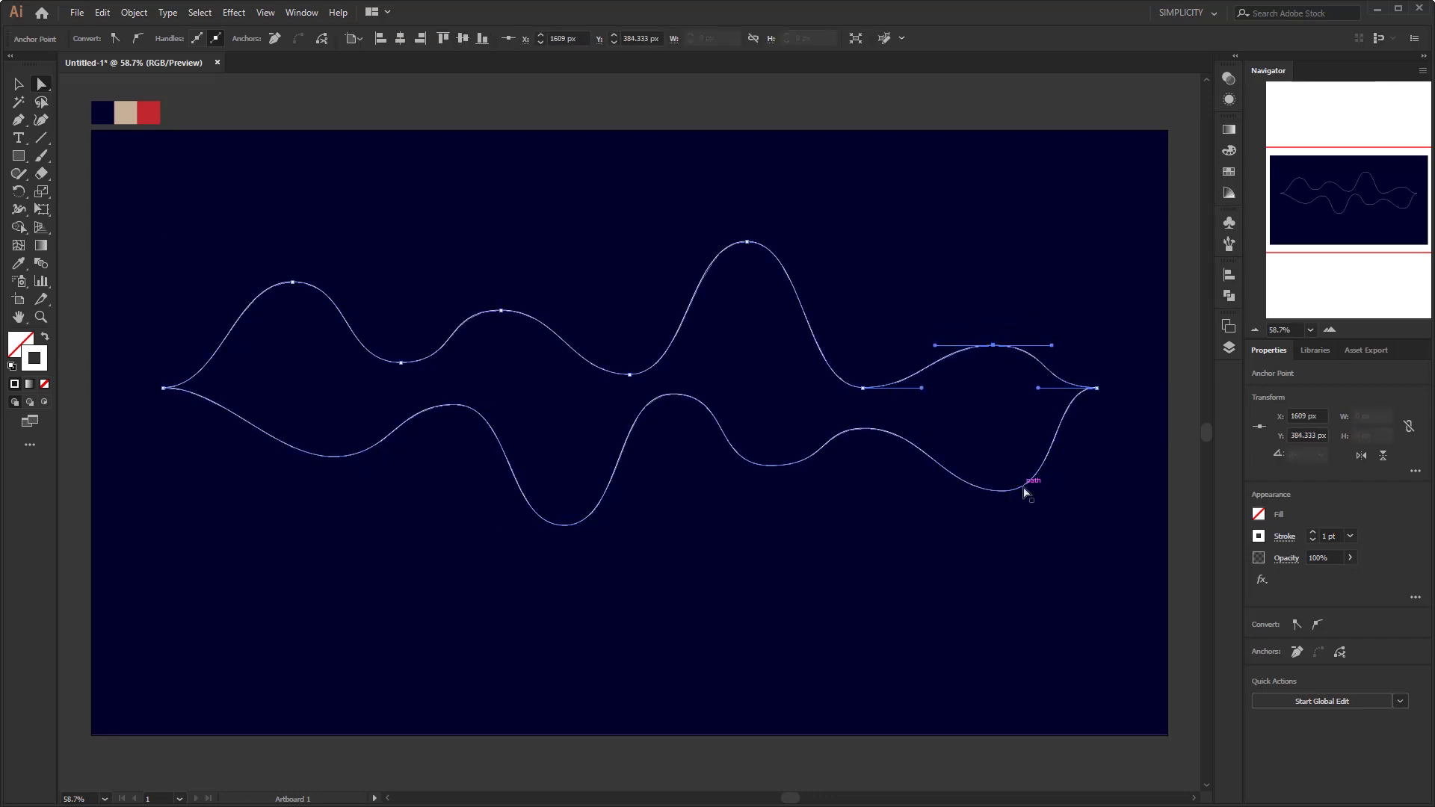
left_click_drag(867, 428, 908, 423)
left_click_drag(1002, 491, 1028, 477)
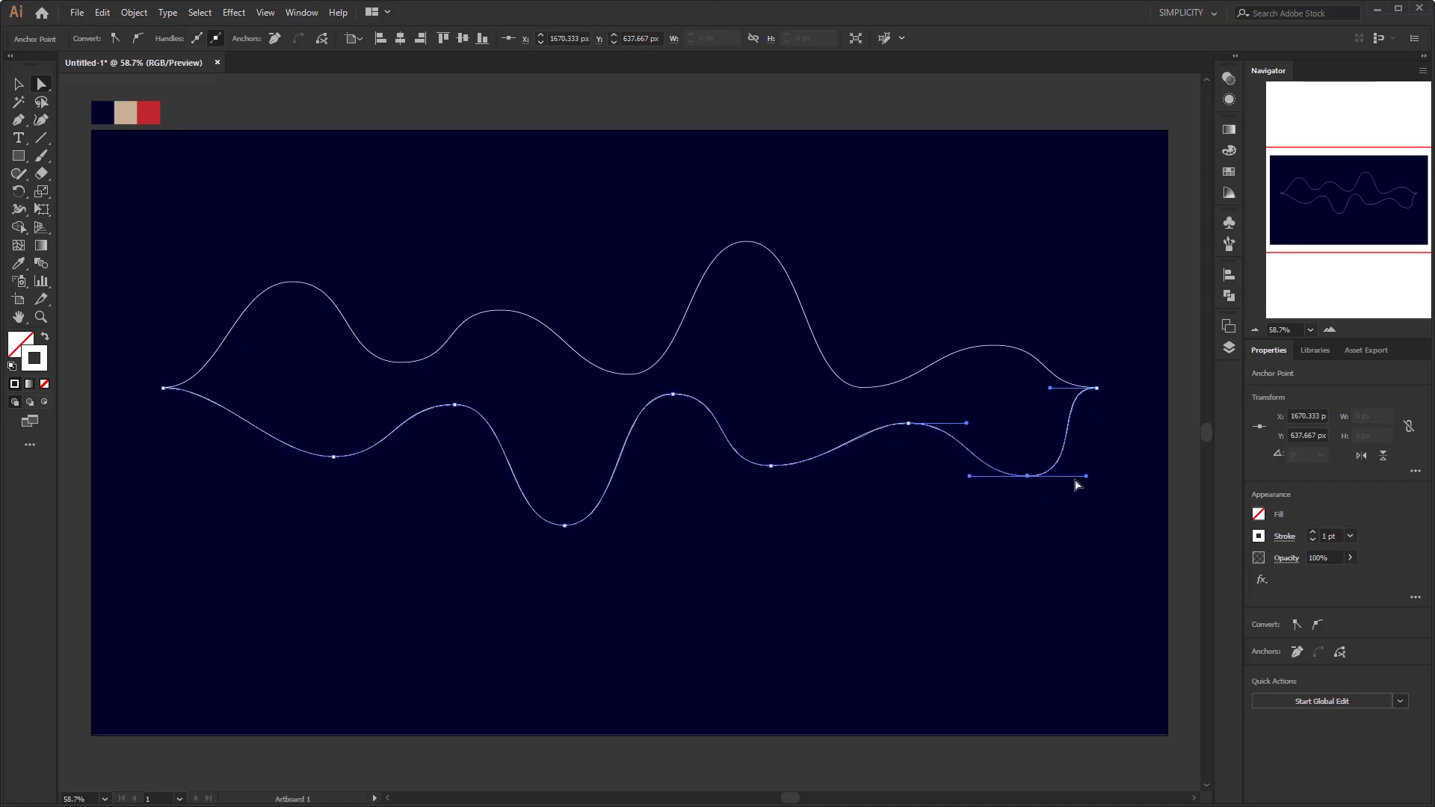
left_click_drag(771, 466, 764, 465)
left_click(838, 541)
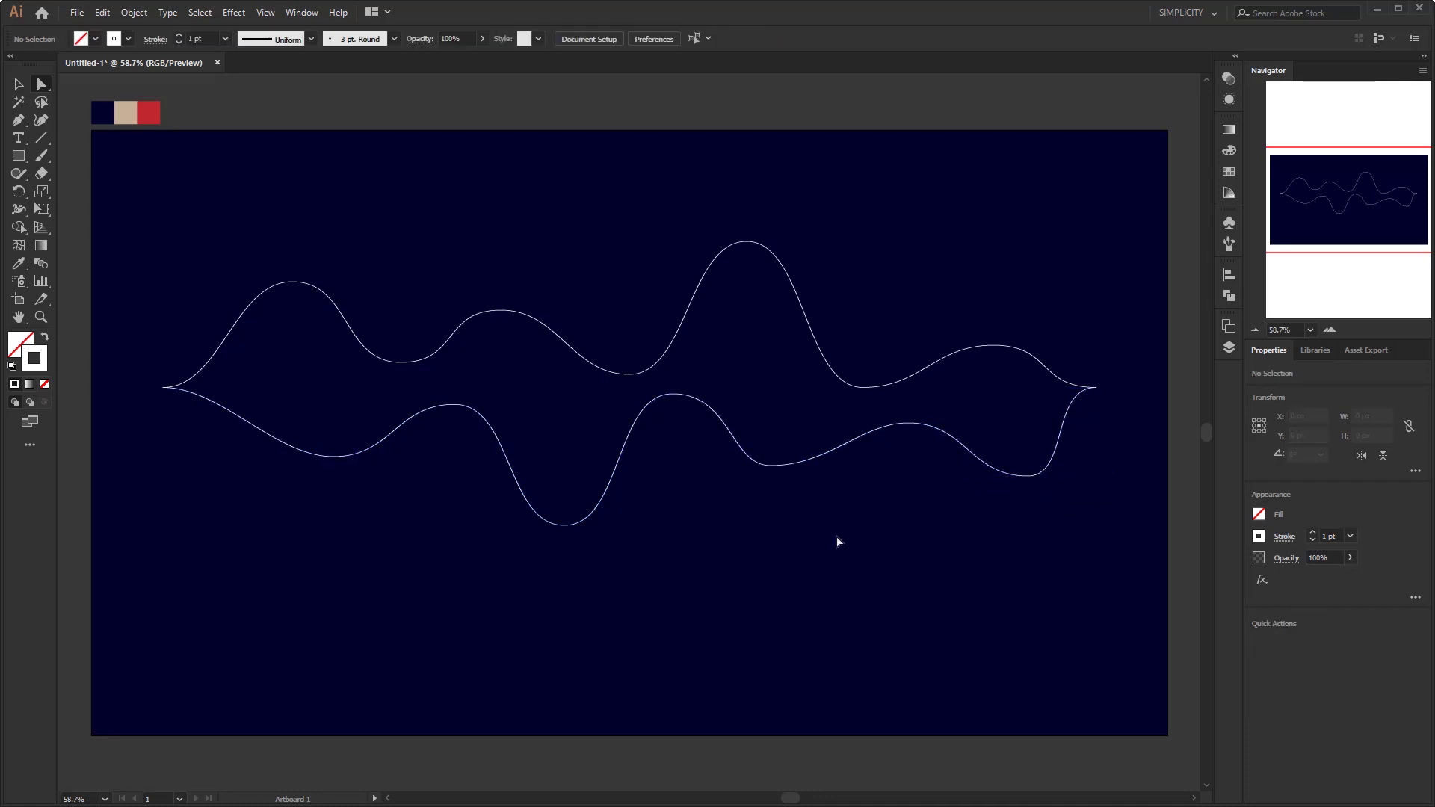
key("v")
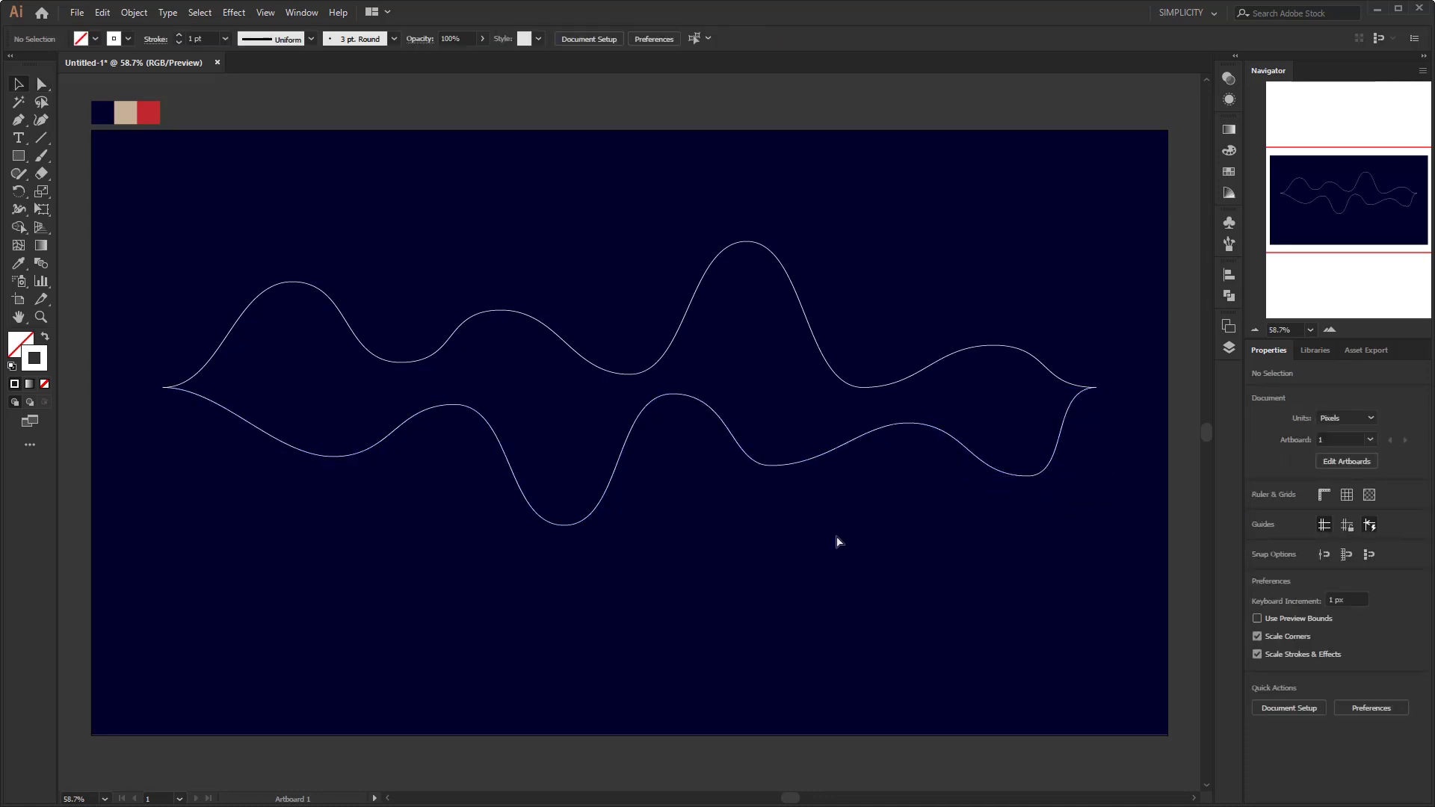
Step: Draw a tall vertical line near the left edge with a 7 pt stroke, then bring up Distort & Transform effects
left_click(42, 137)
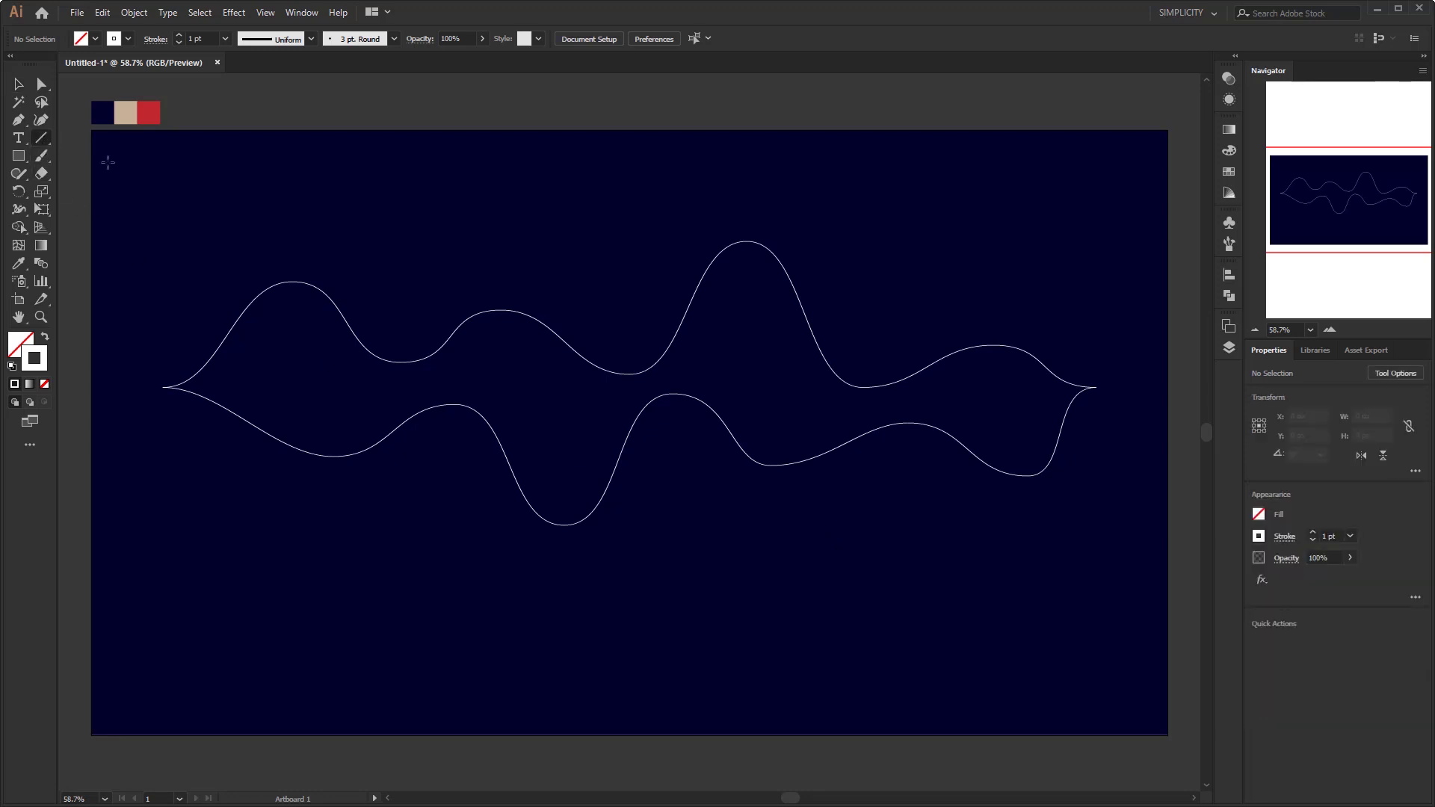
left_click_drag(112, 165, 139, 617)
left_click(225, 37)
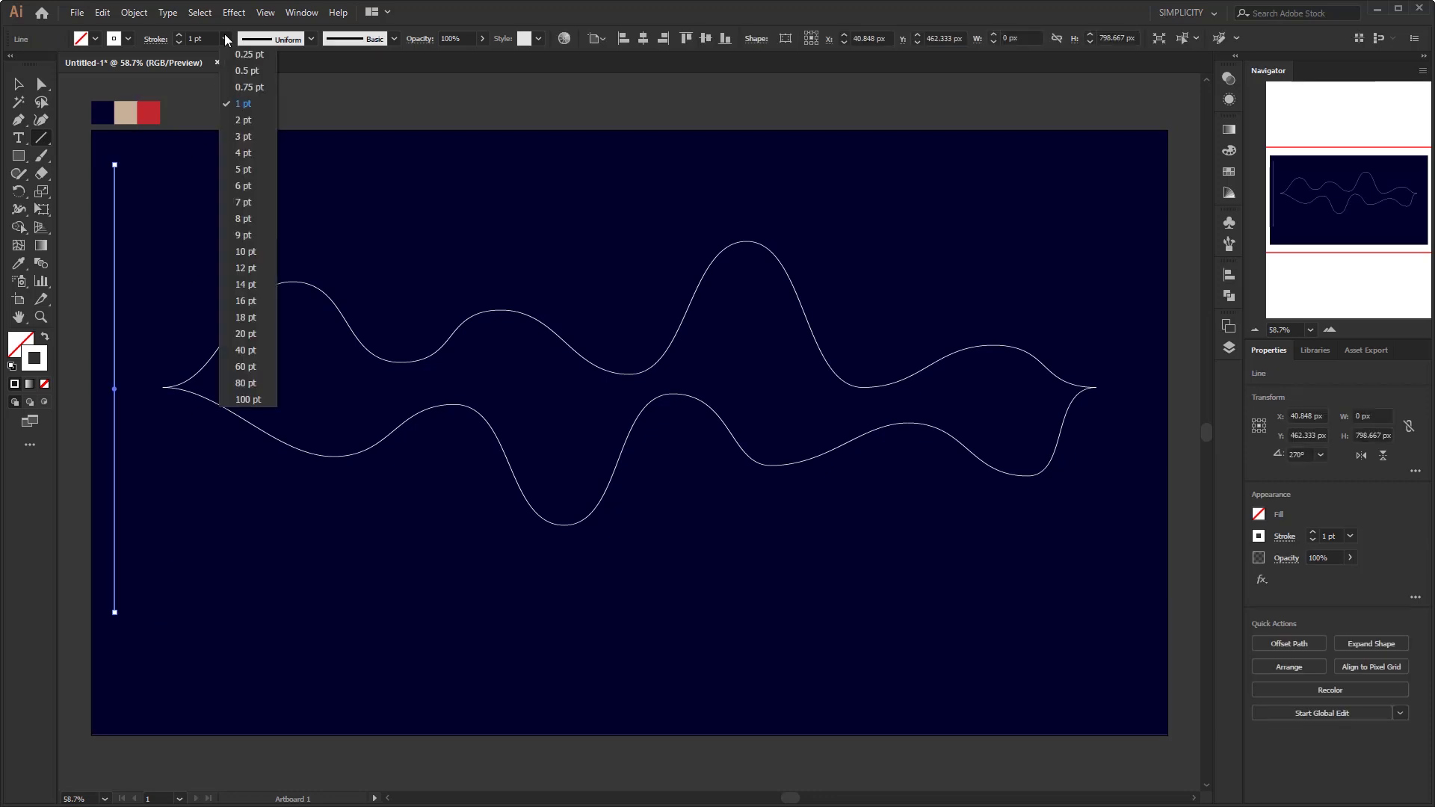
left_click(254, 202)
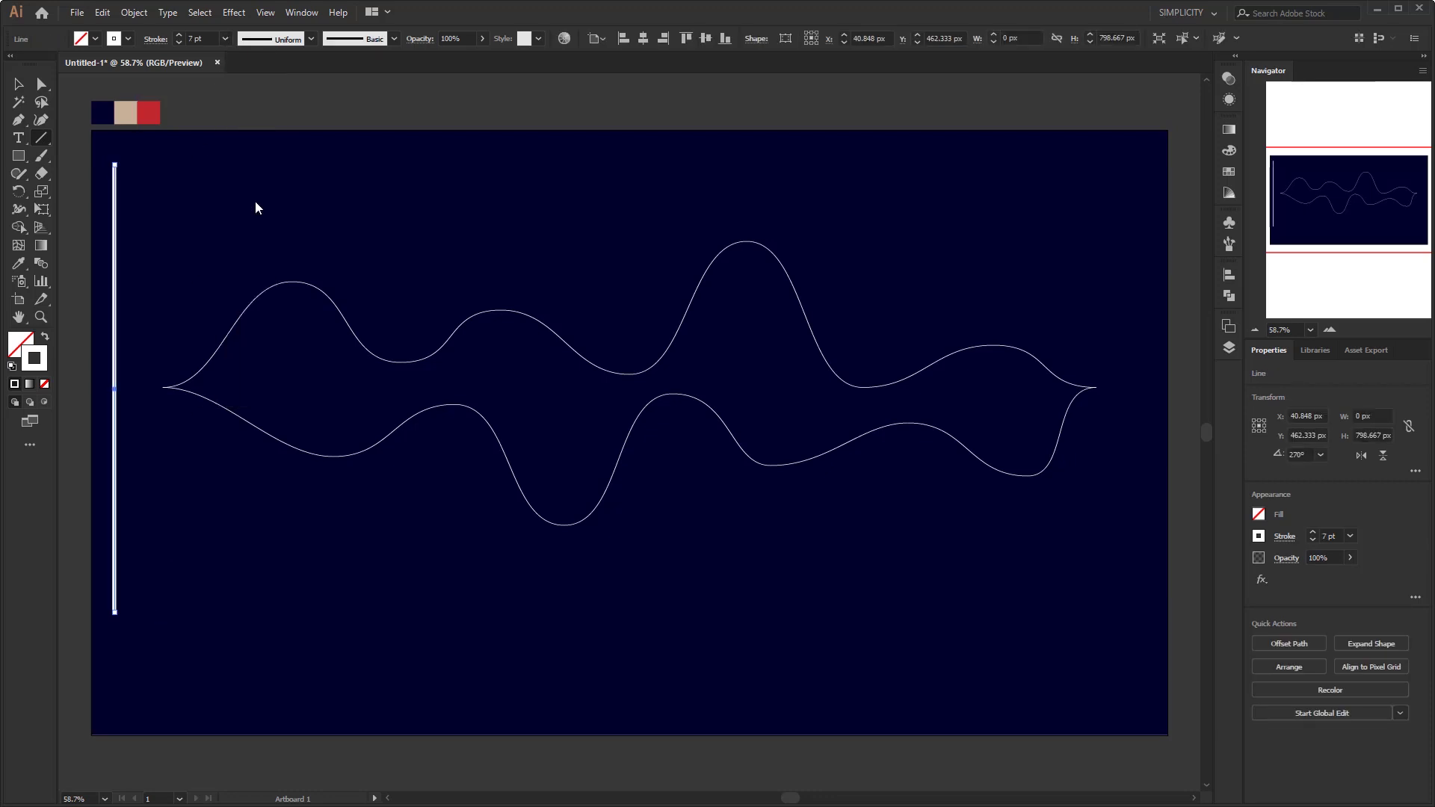
left_click(18, 85)
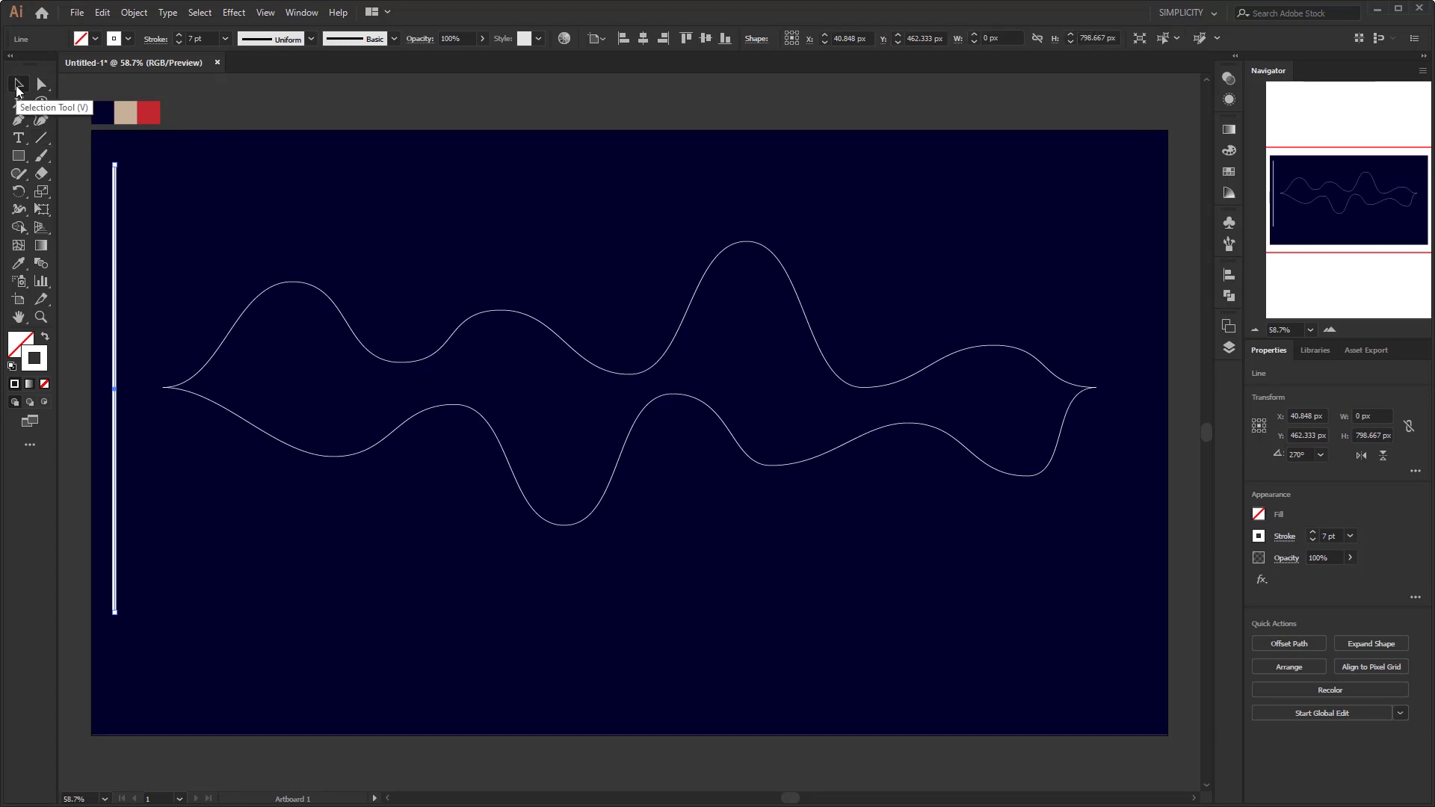
left_click(235, 13)
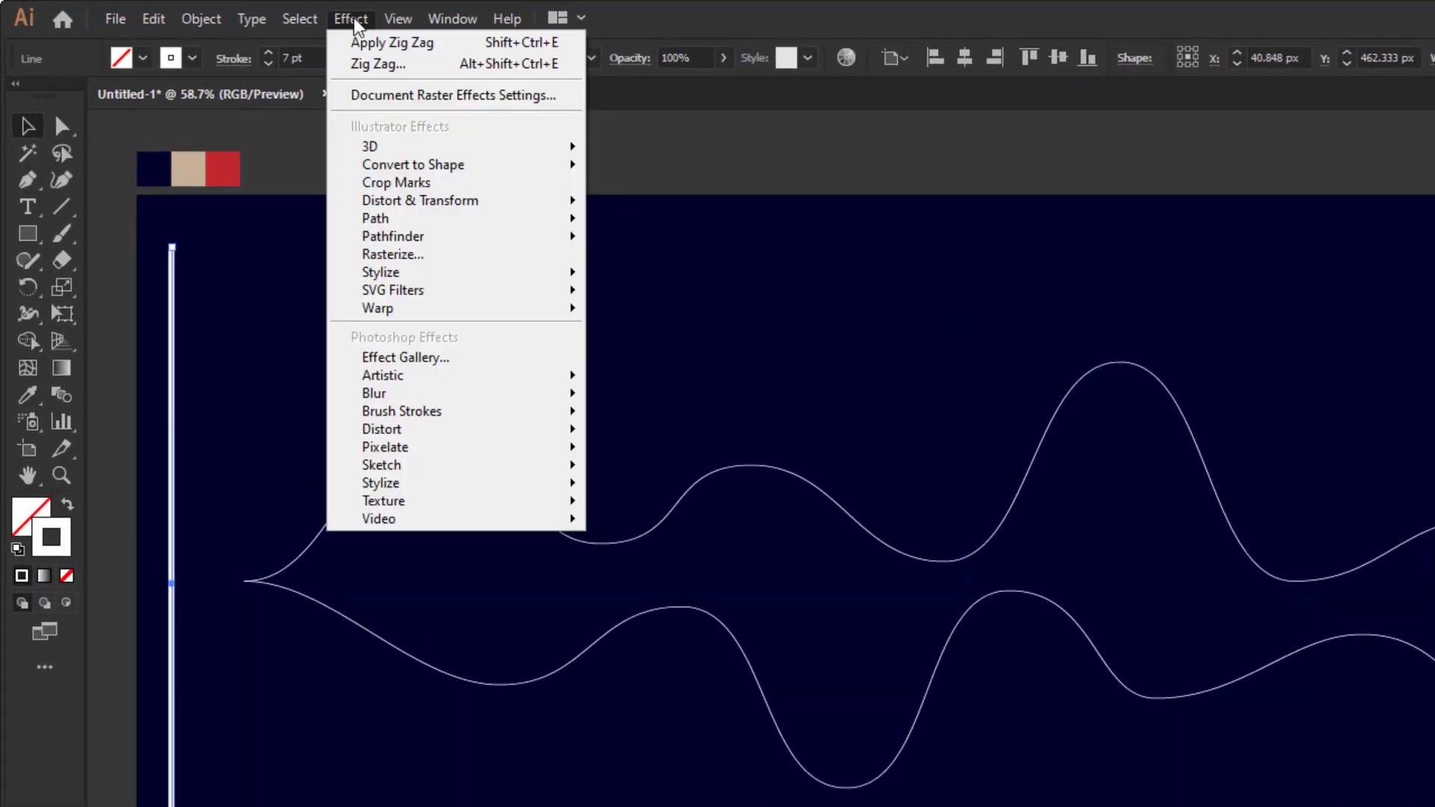
mouse_move(534, 206)
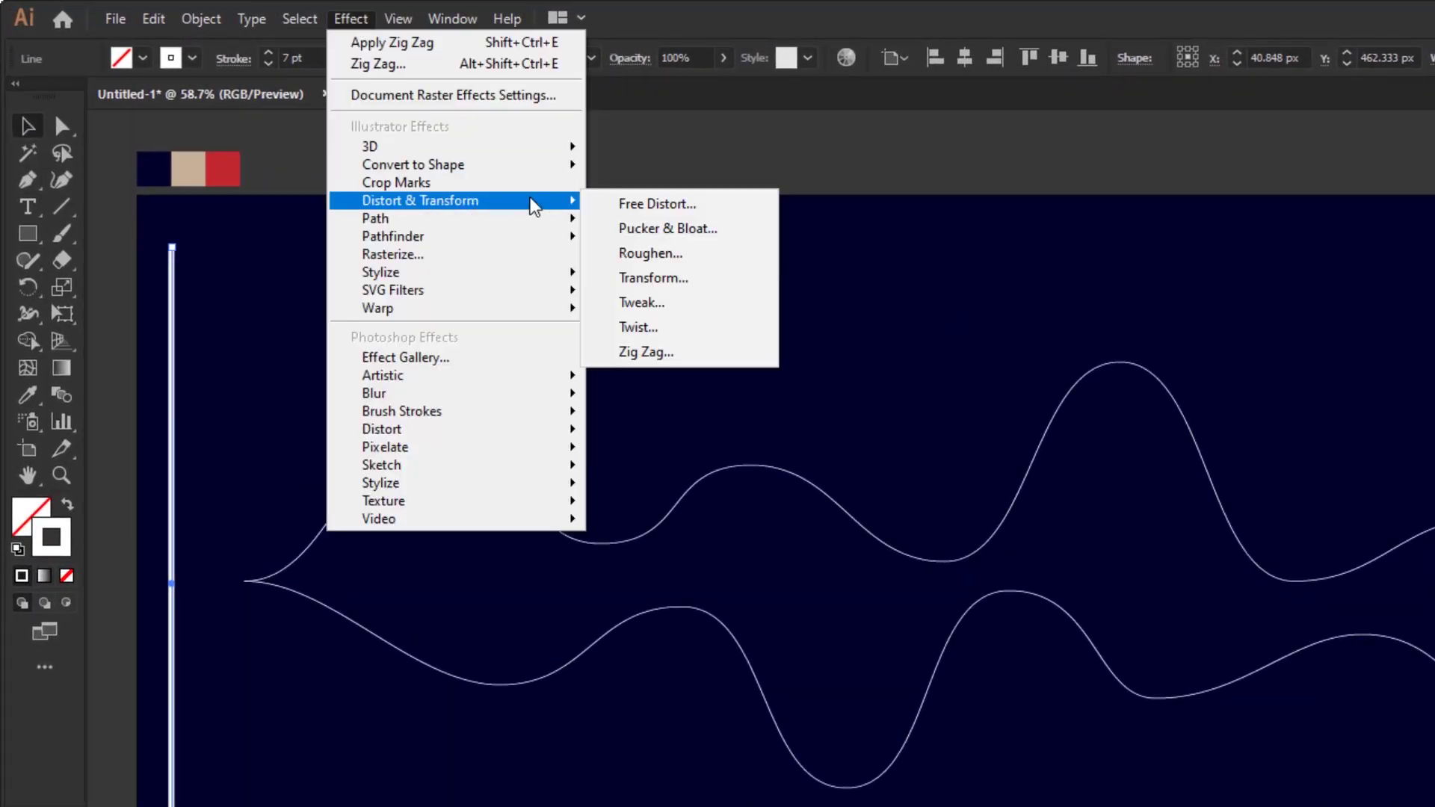
Step: Apply a Transform effect moving the line 13 px horizontally with 141 copies
left_click(729, 279)
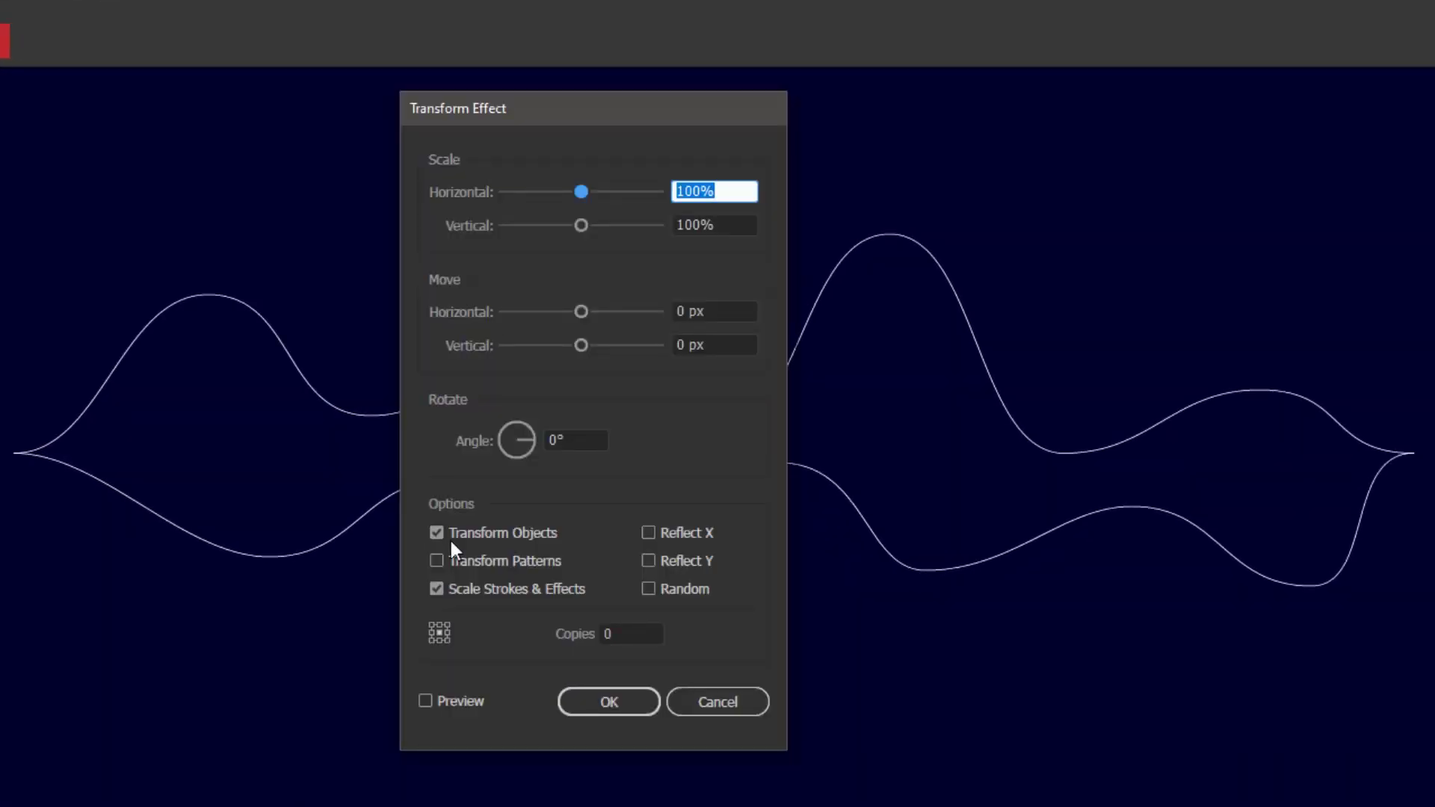
left_click(444, 704)
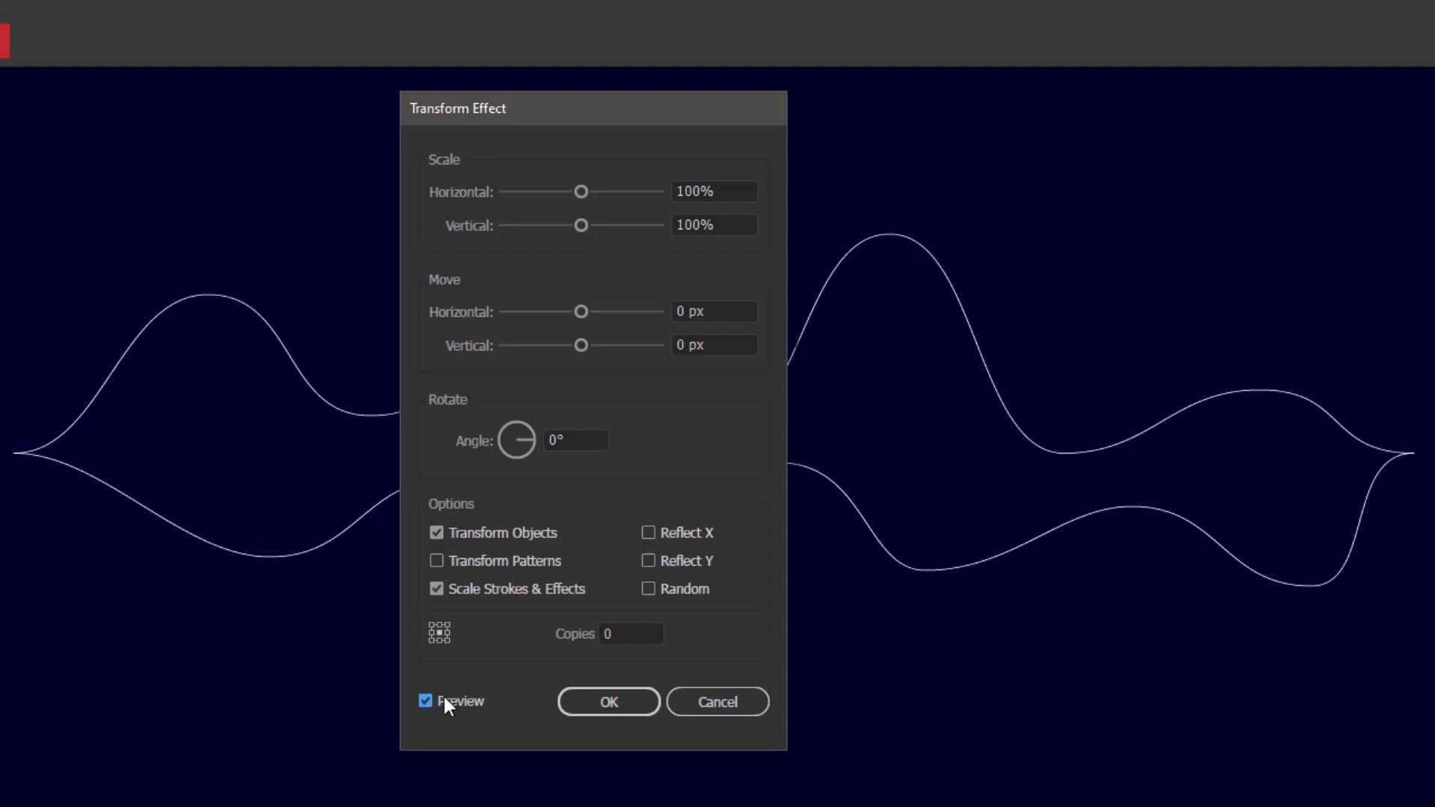
left_click(724, 319)
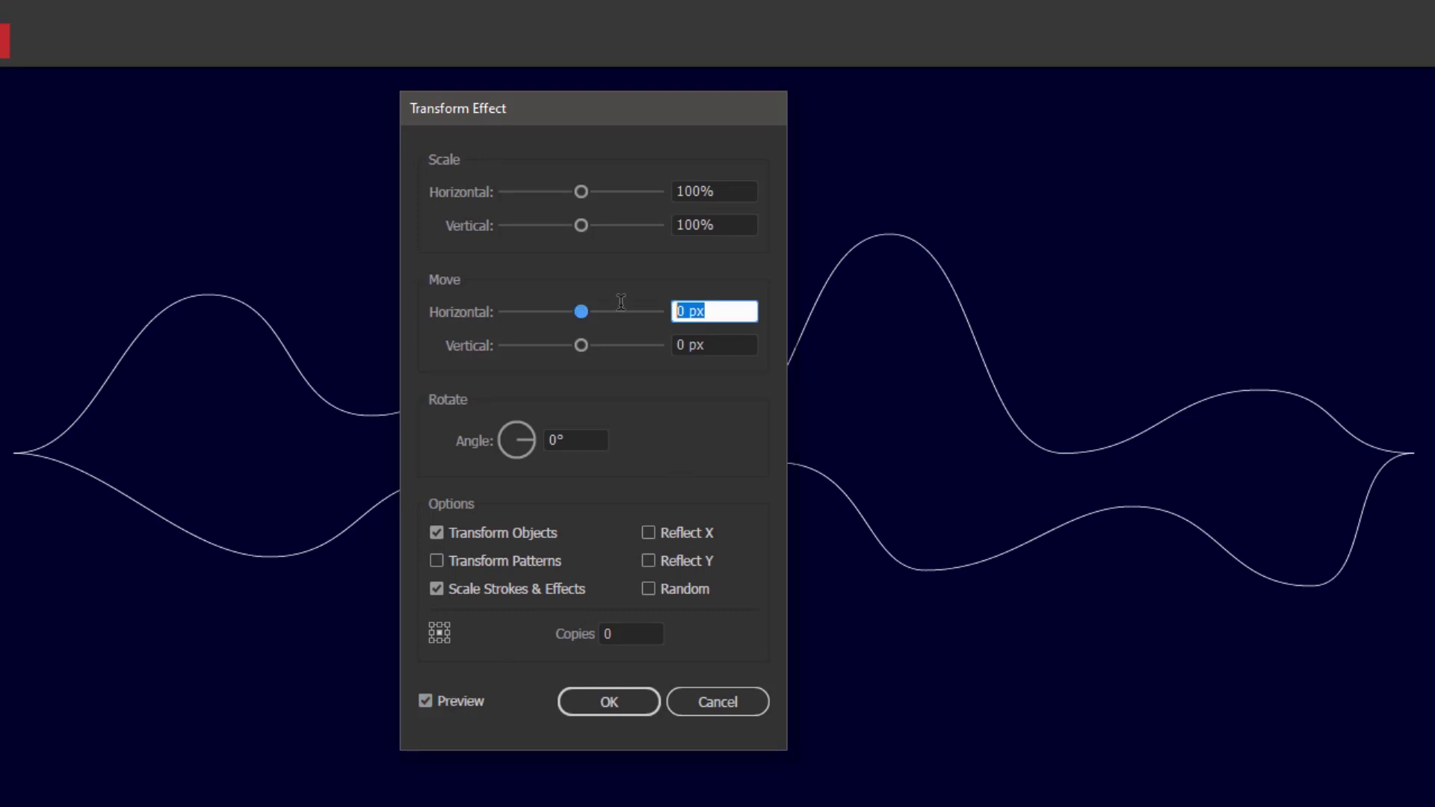
type("13")
left_click(550, 633)
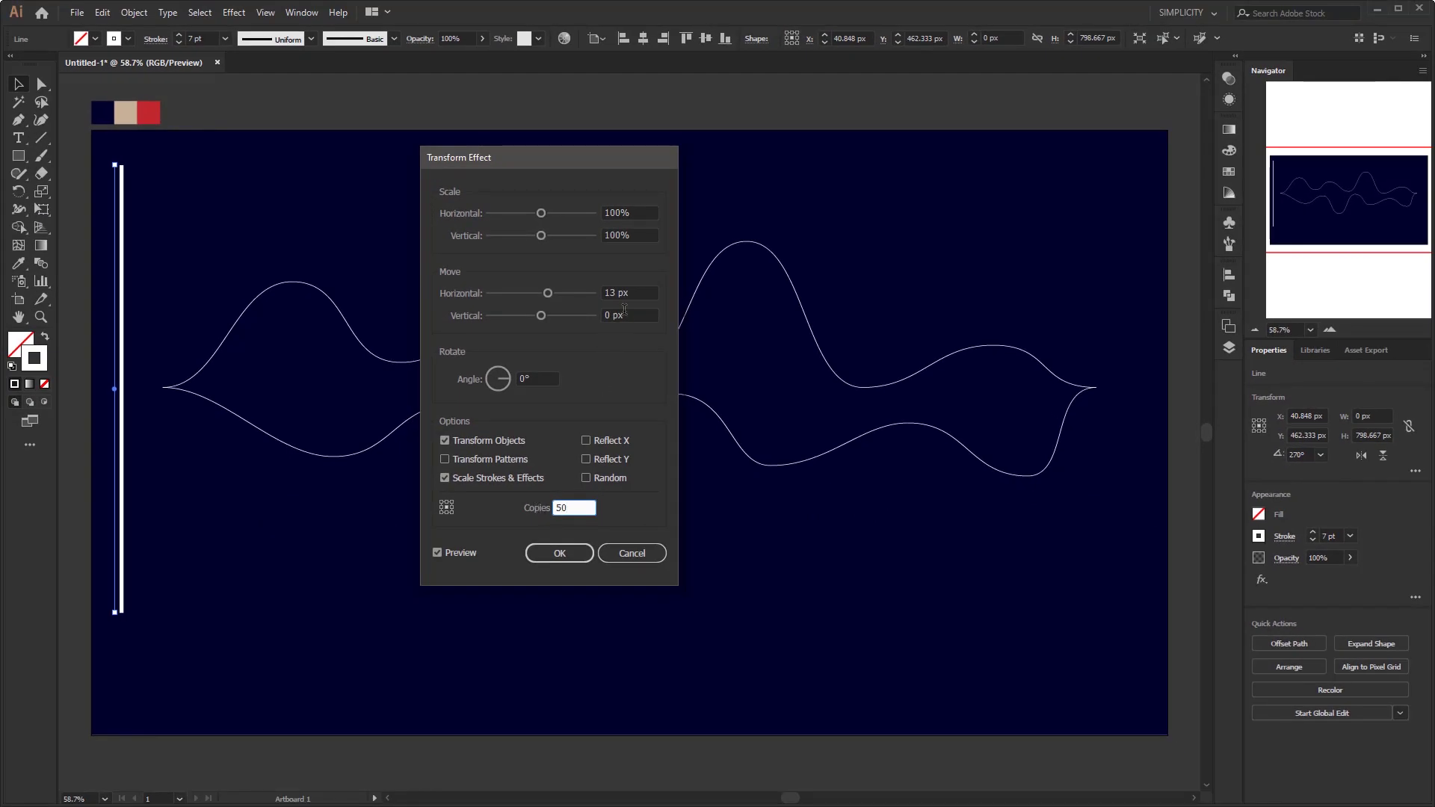
left_click(630, 293)
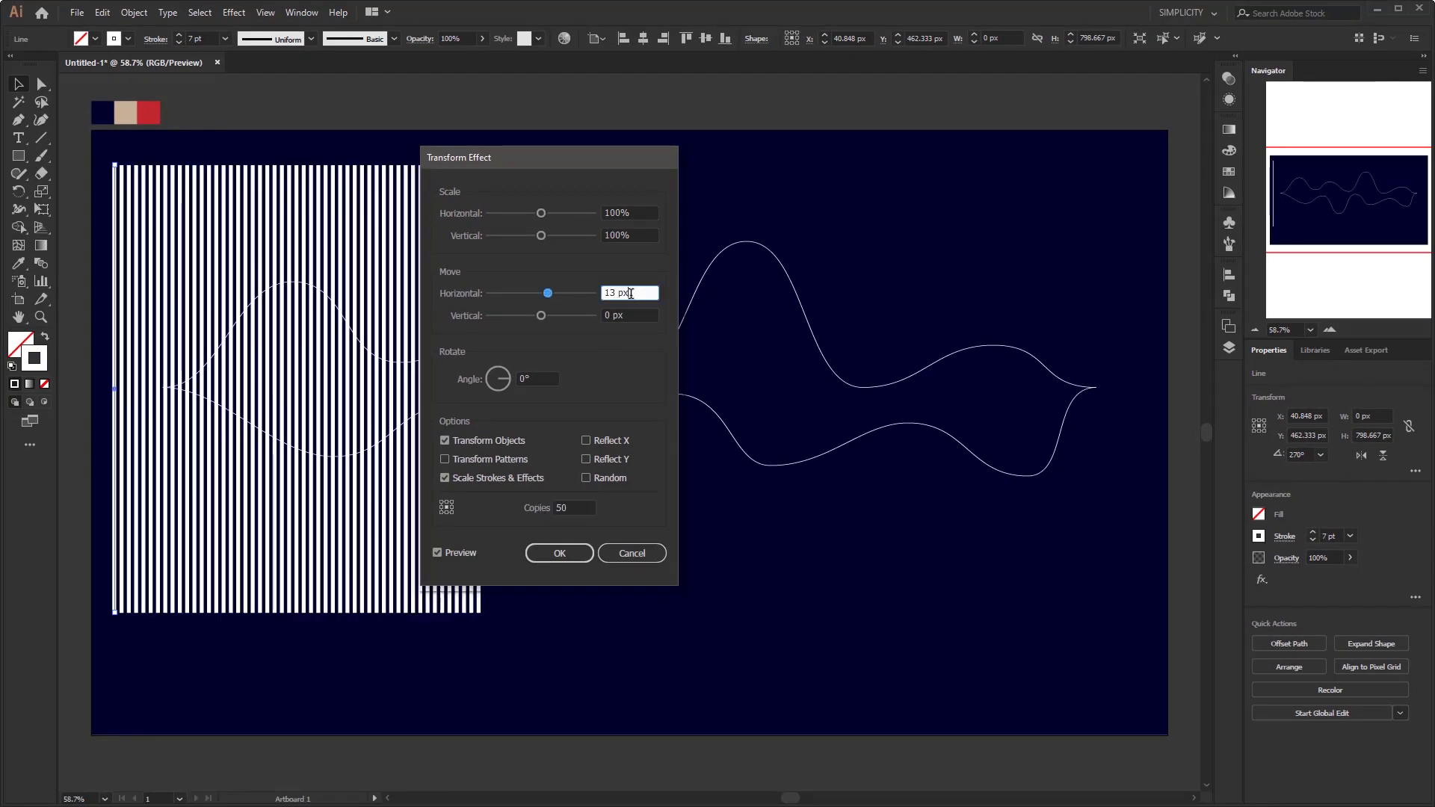
left_click(570, 508)
key("Up")
key("Up")
key("Up")
key("Up")
key("Up")
key("Up")
key("Up")
key("Up")
key("Up")
key("Up")
key("Up")
key("Up")
key("Up")
key("Up")
key("Up")
key("Up")
key("Up")
key("Up")
key("Up")
key("Up")
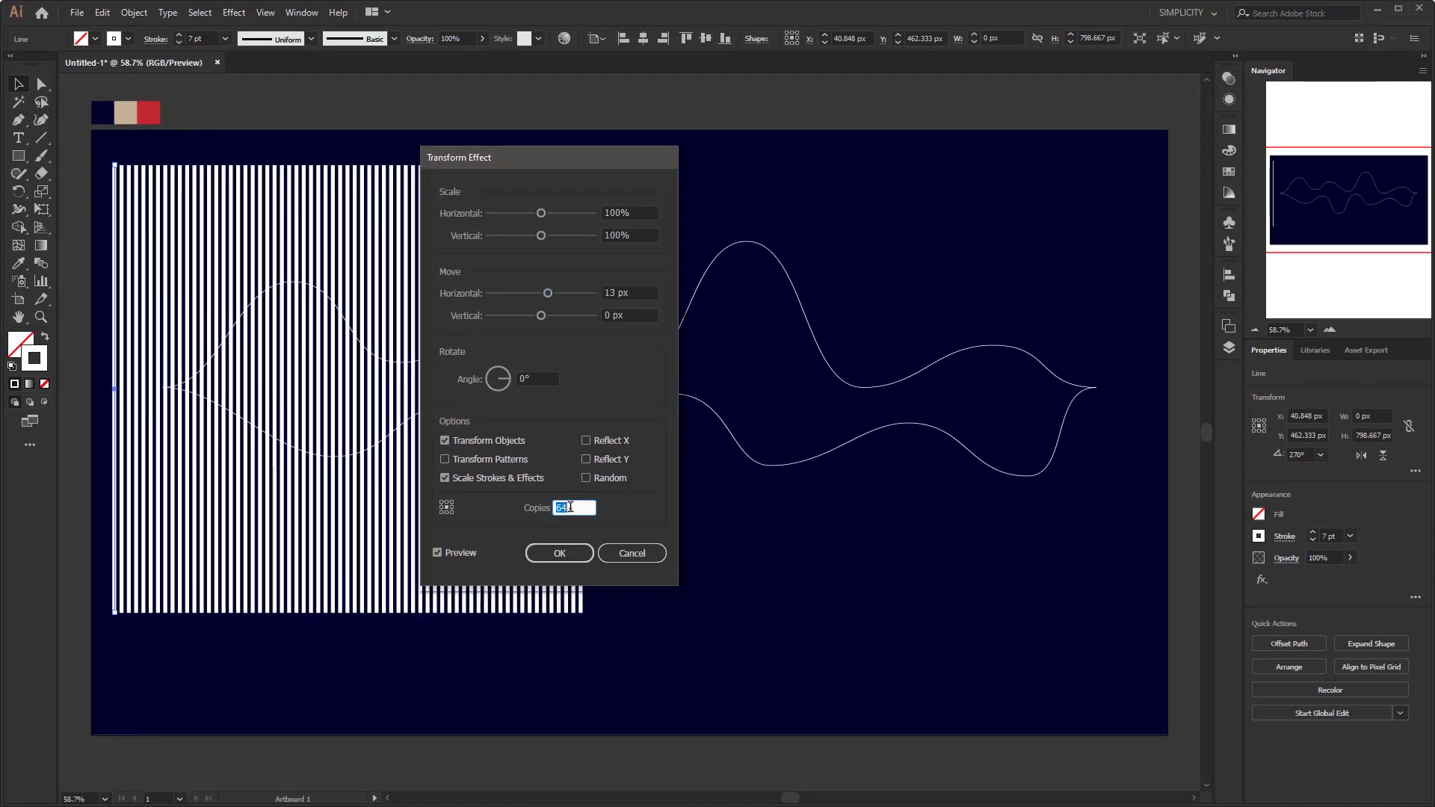
key("Up")
key("Up")
key("Up")
key("Up")
key("Up")
key("Up")
key("Up")
key("Up")
key("Up")
key("Up")
key("Up")
key("Up")
key("Up")
key("Up")
key("Up")
key("Up")
key("Up")
key("Up")
key("Up")
key("Up")
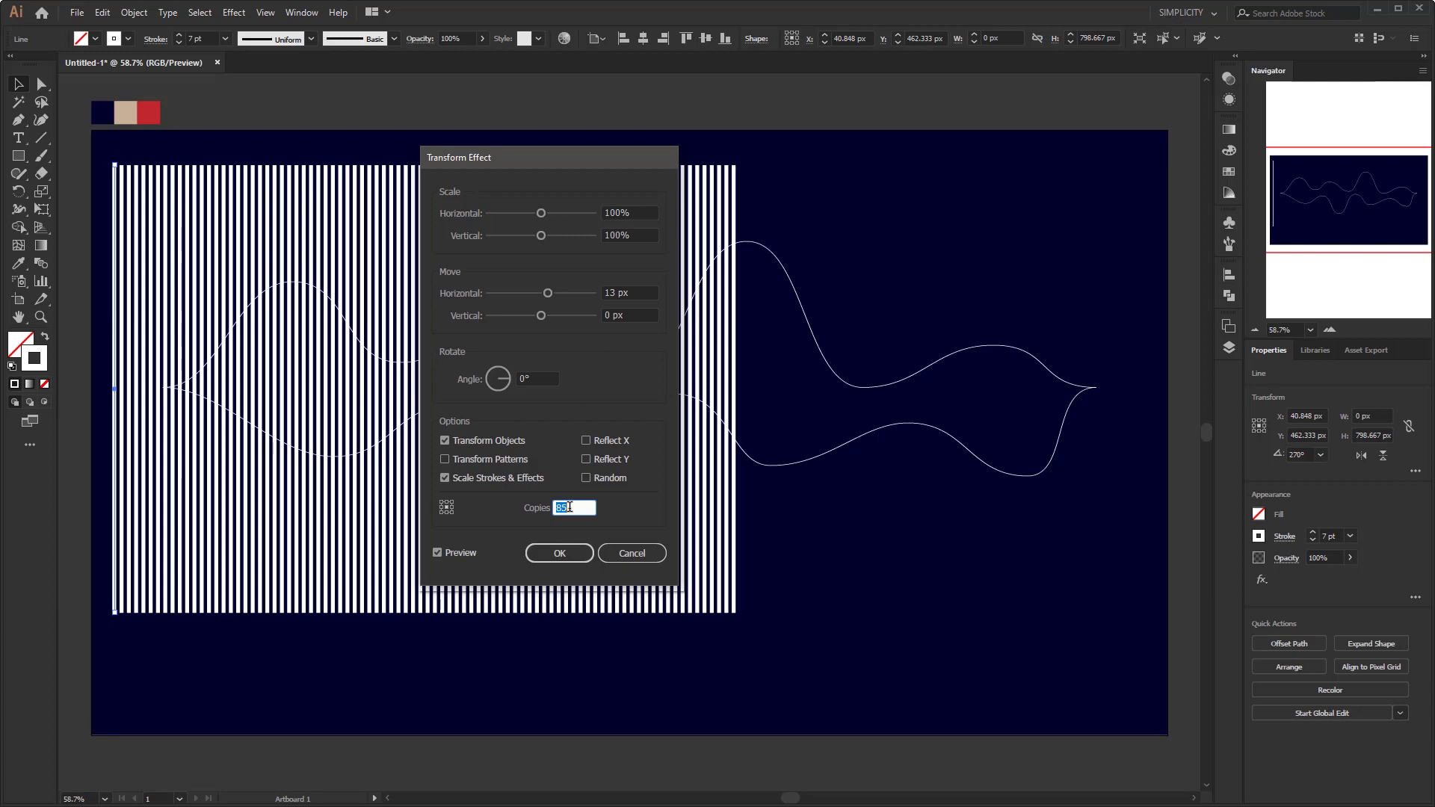
key("Up")
key("Up")
key("Up")
key("Up")
key("Up")
key("Up")
key("Up")
key("Up")
key("Up")
key("Up")
key("Up")
key("Up")
key("Up")
key("Up")
key("Up")
key("Up")
key("Up")
key("Up")
key("Up")
key("Up")
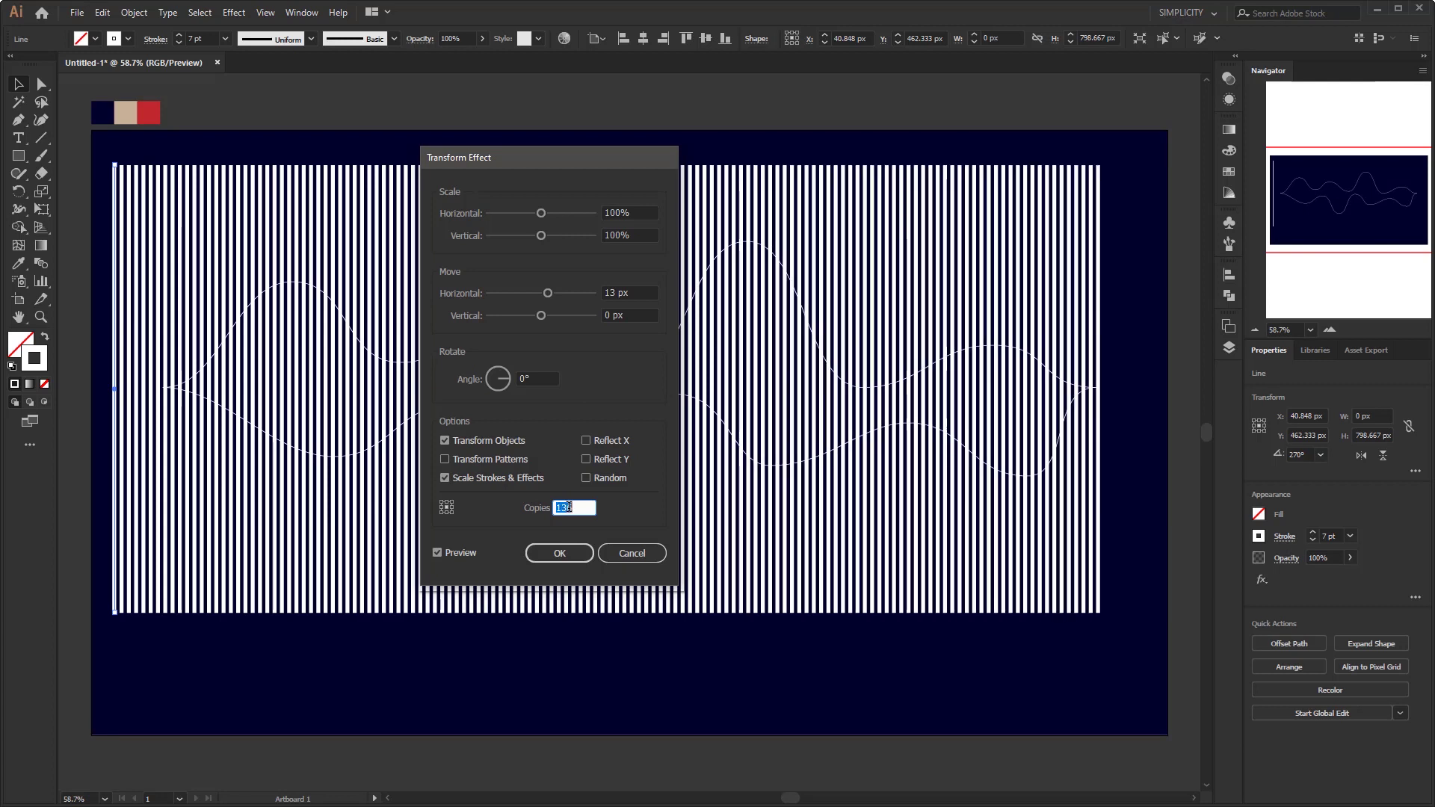
left_click(573, 553)
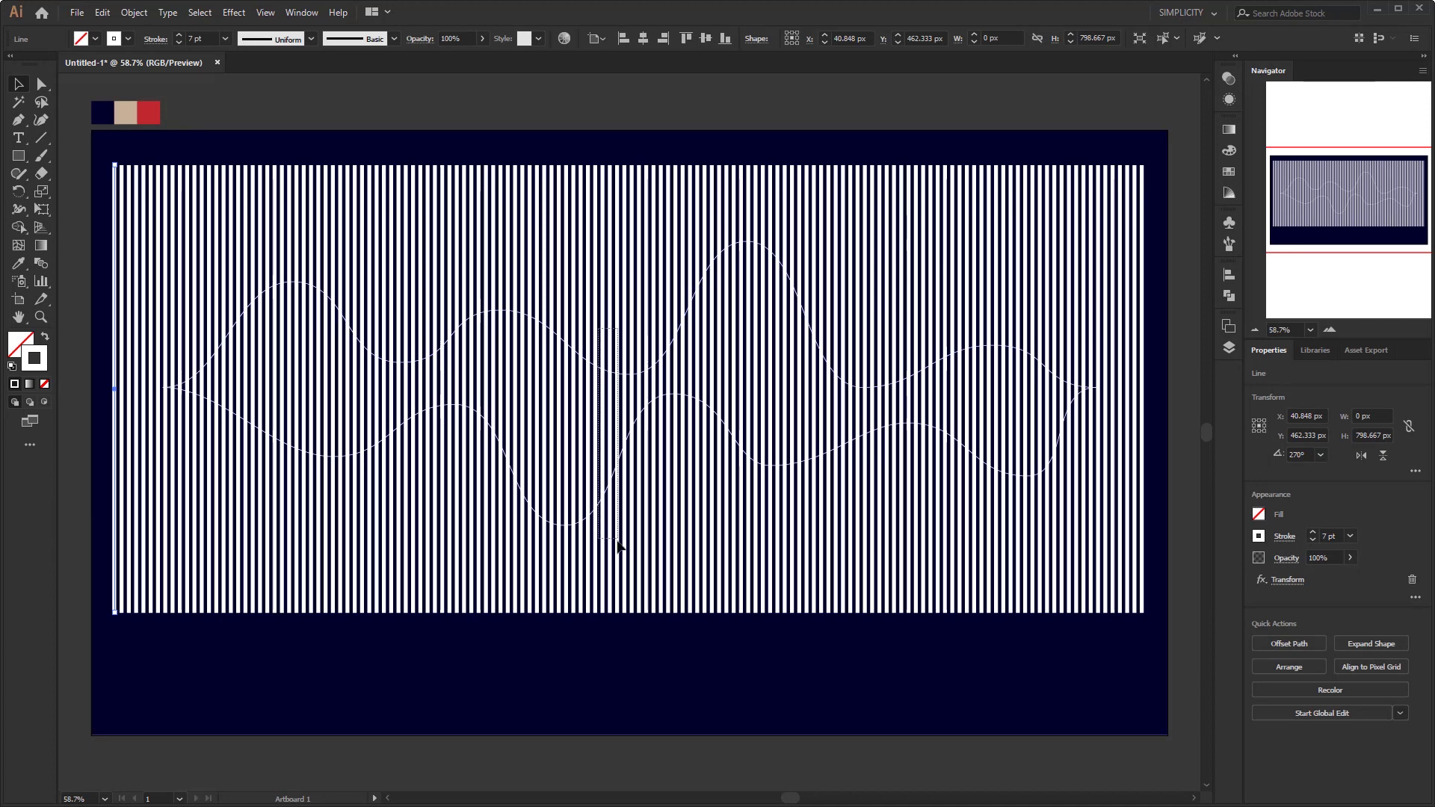
Step: Expand the striped line's appearance into separate vertical lines, then select stripes and both waves
key("ctrl+alt+bracketright")
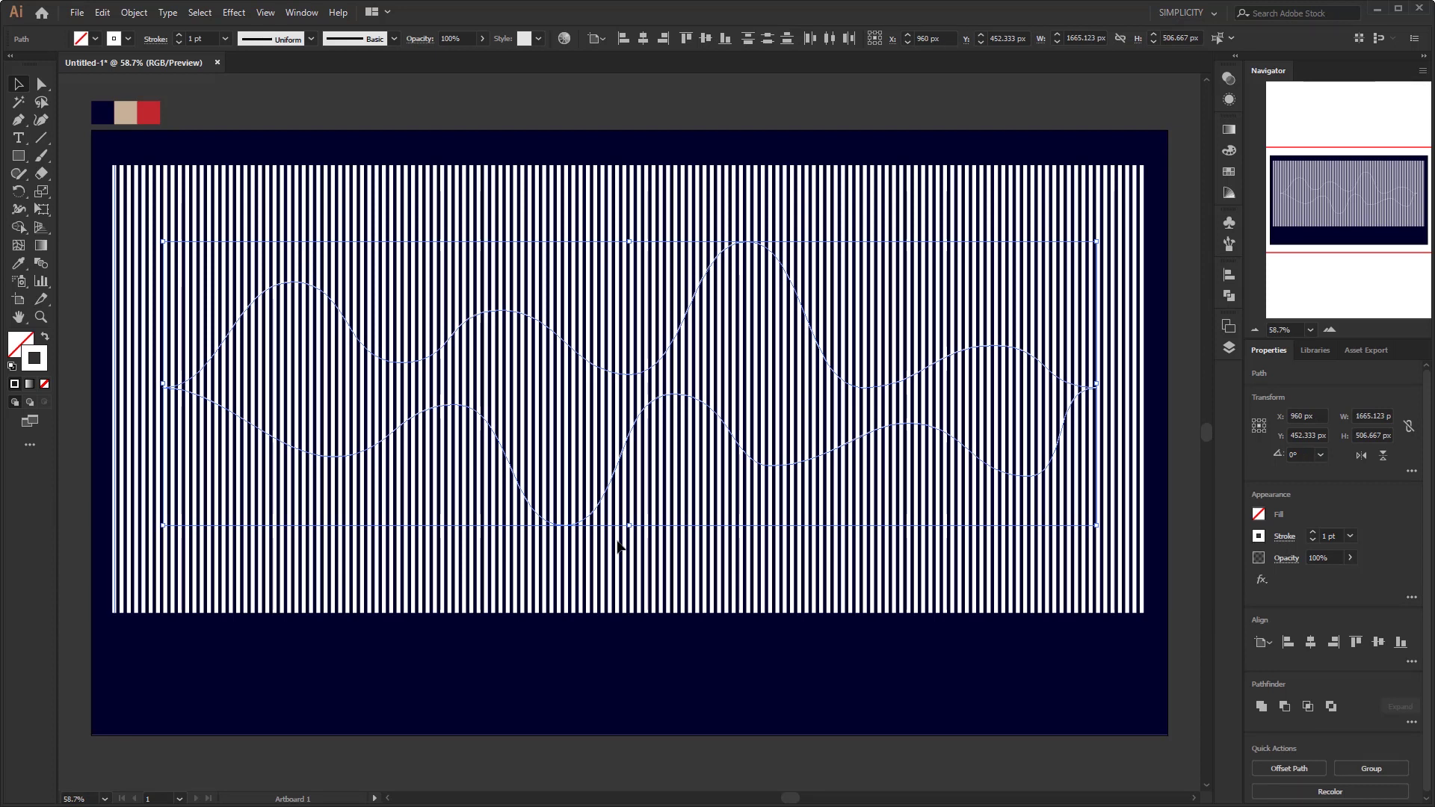
left_click(210, 598)
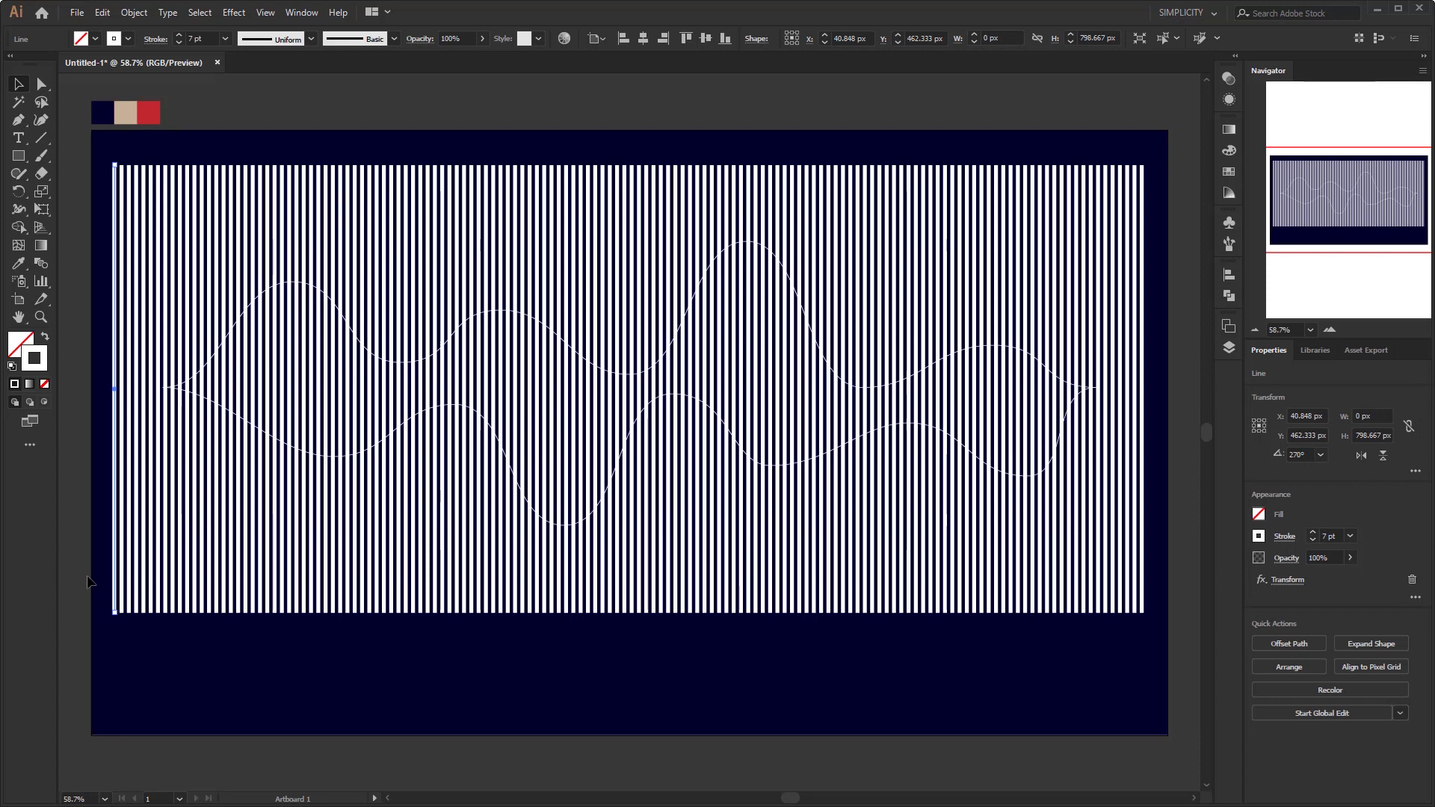
left_click(133, 12)
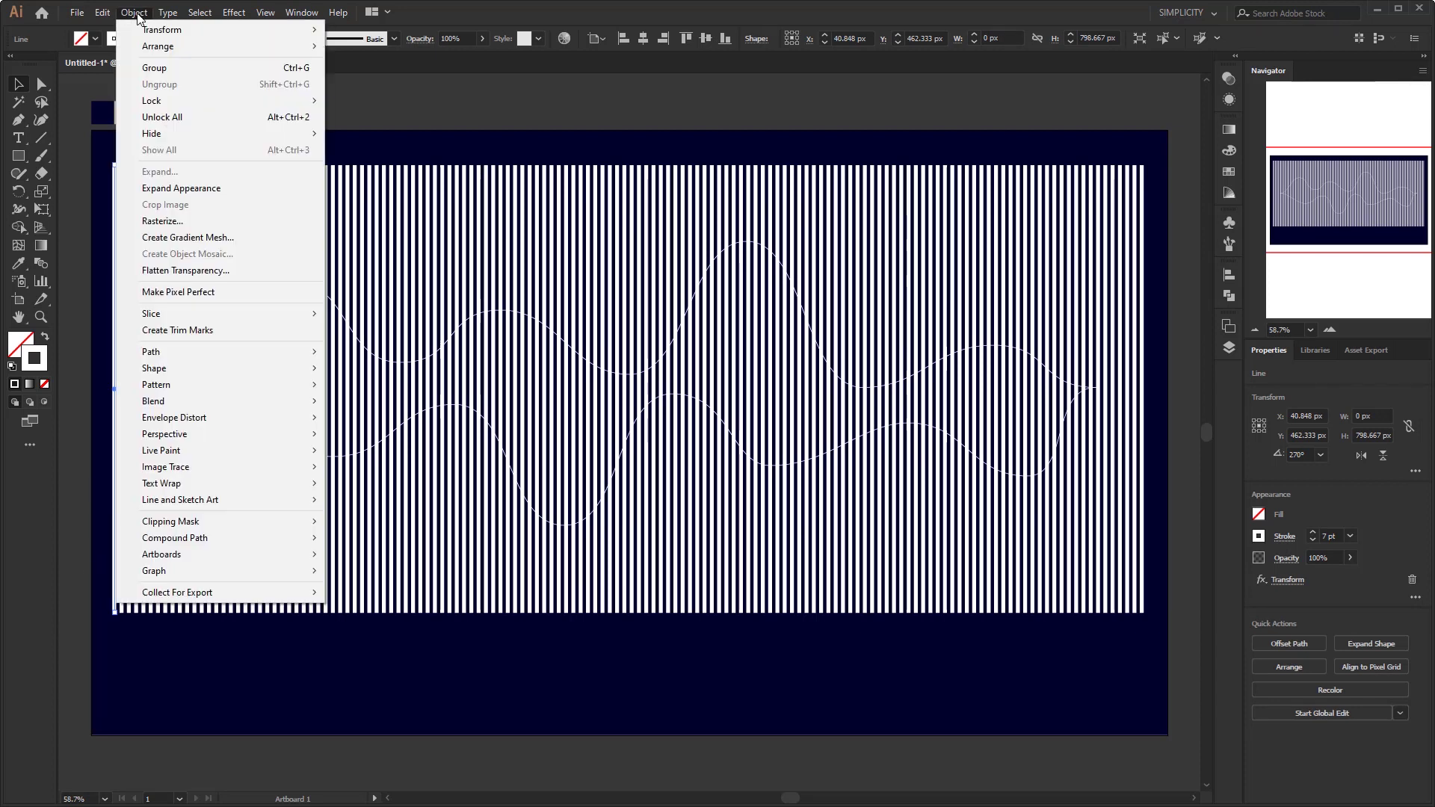
left_click(190, 189)
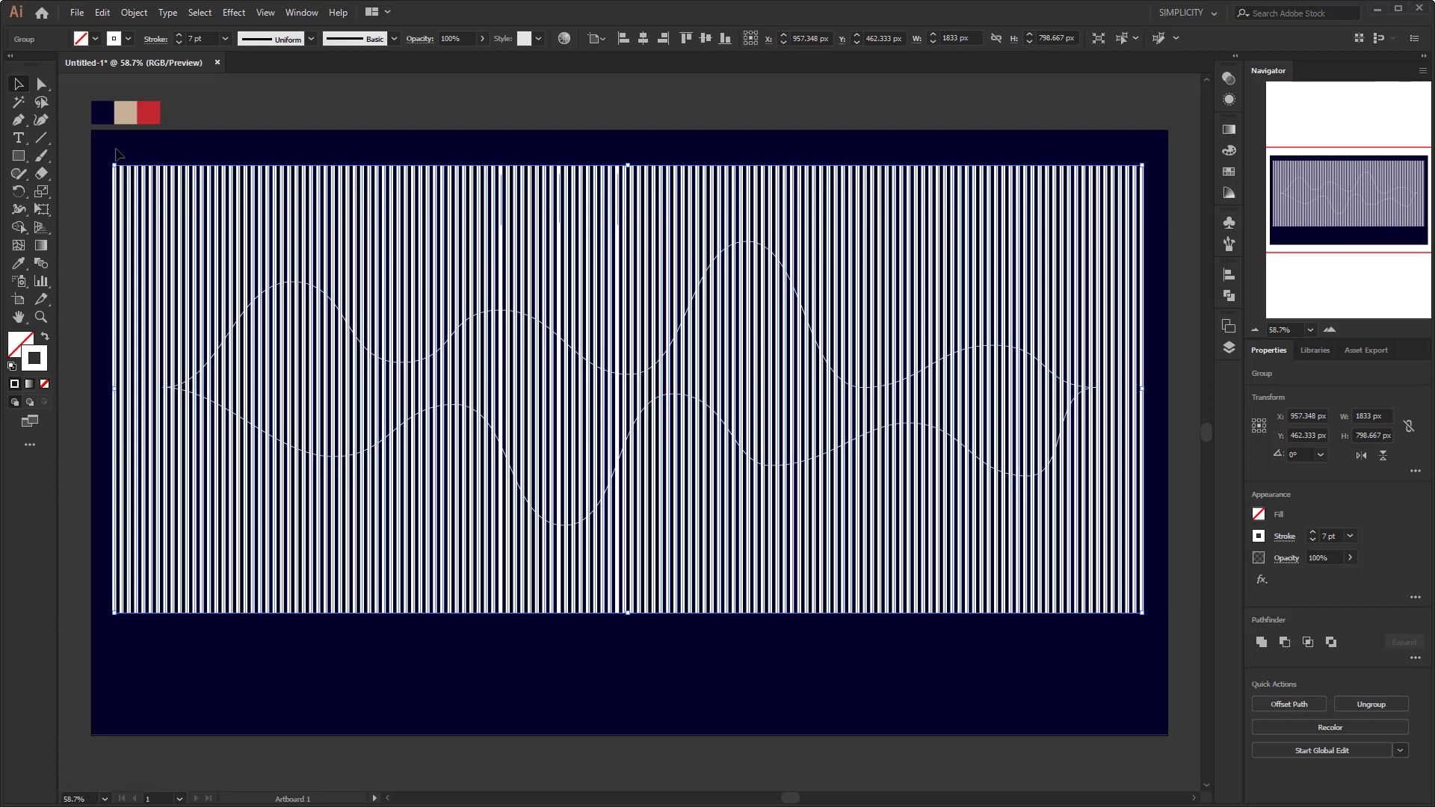
left_click_drag(117, 155, 1109, 697)
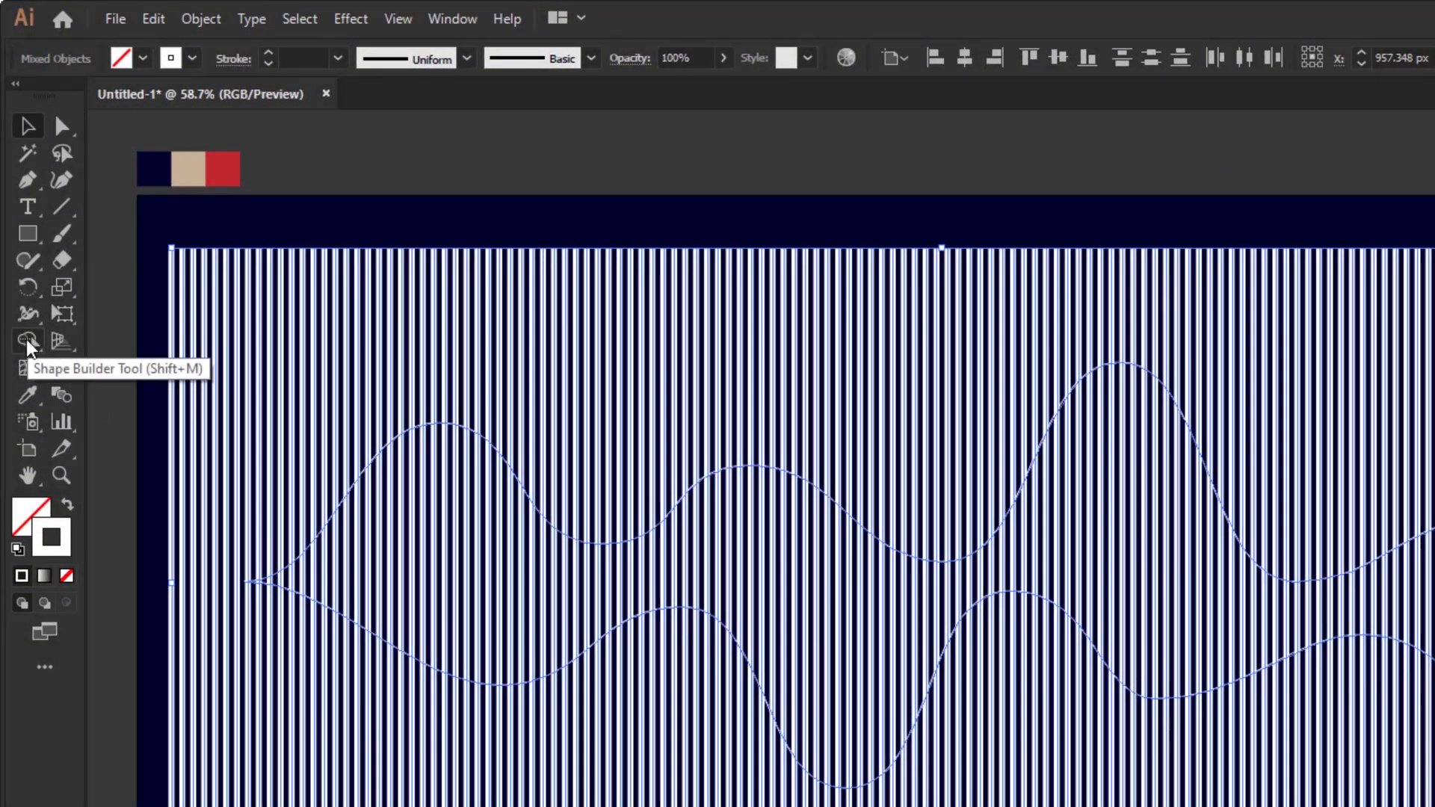
Step: Alt-drag with the Shape Builder to erase the stripe parts outside the two wave curves
left_click(26, 343)
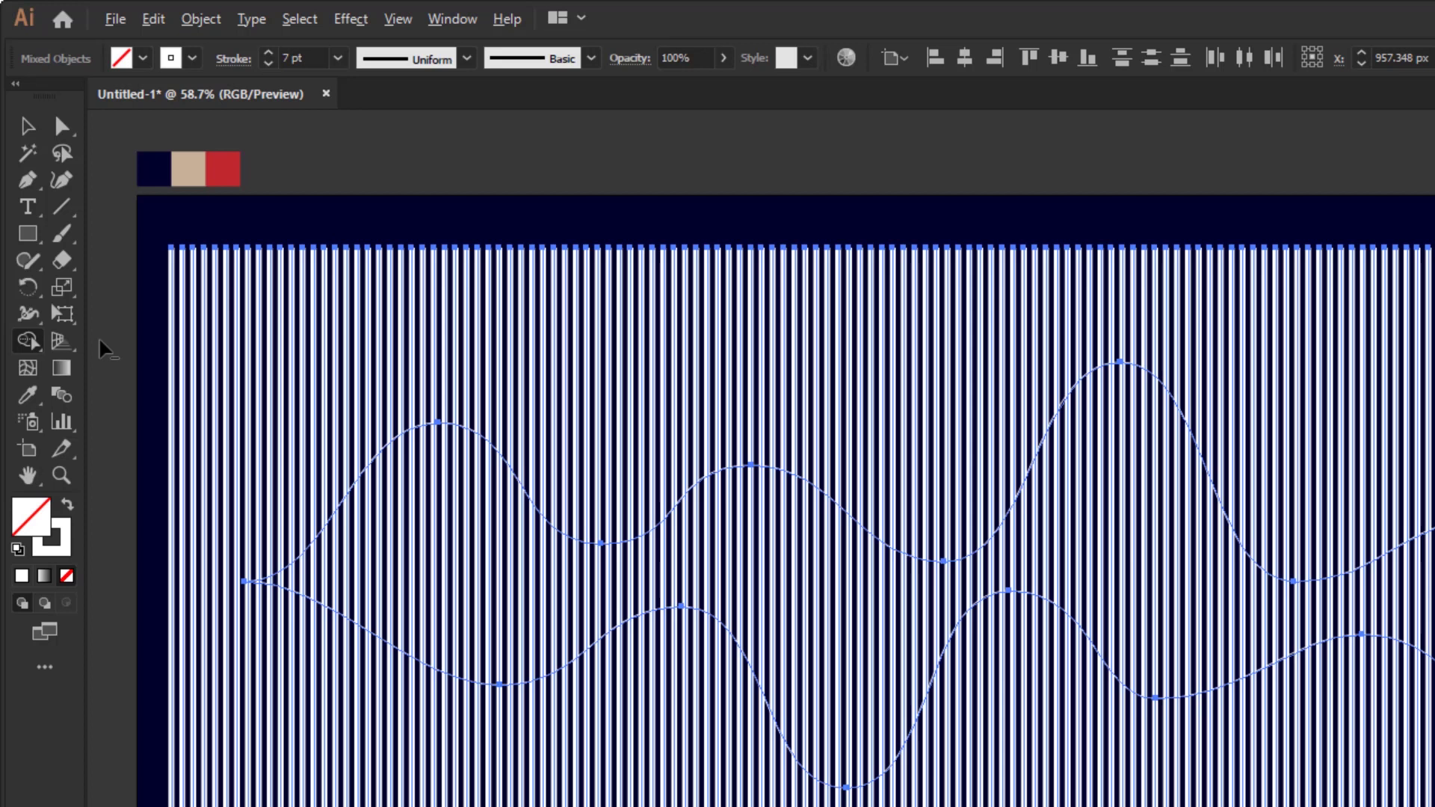
key("alt")
key("alt")
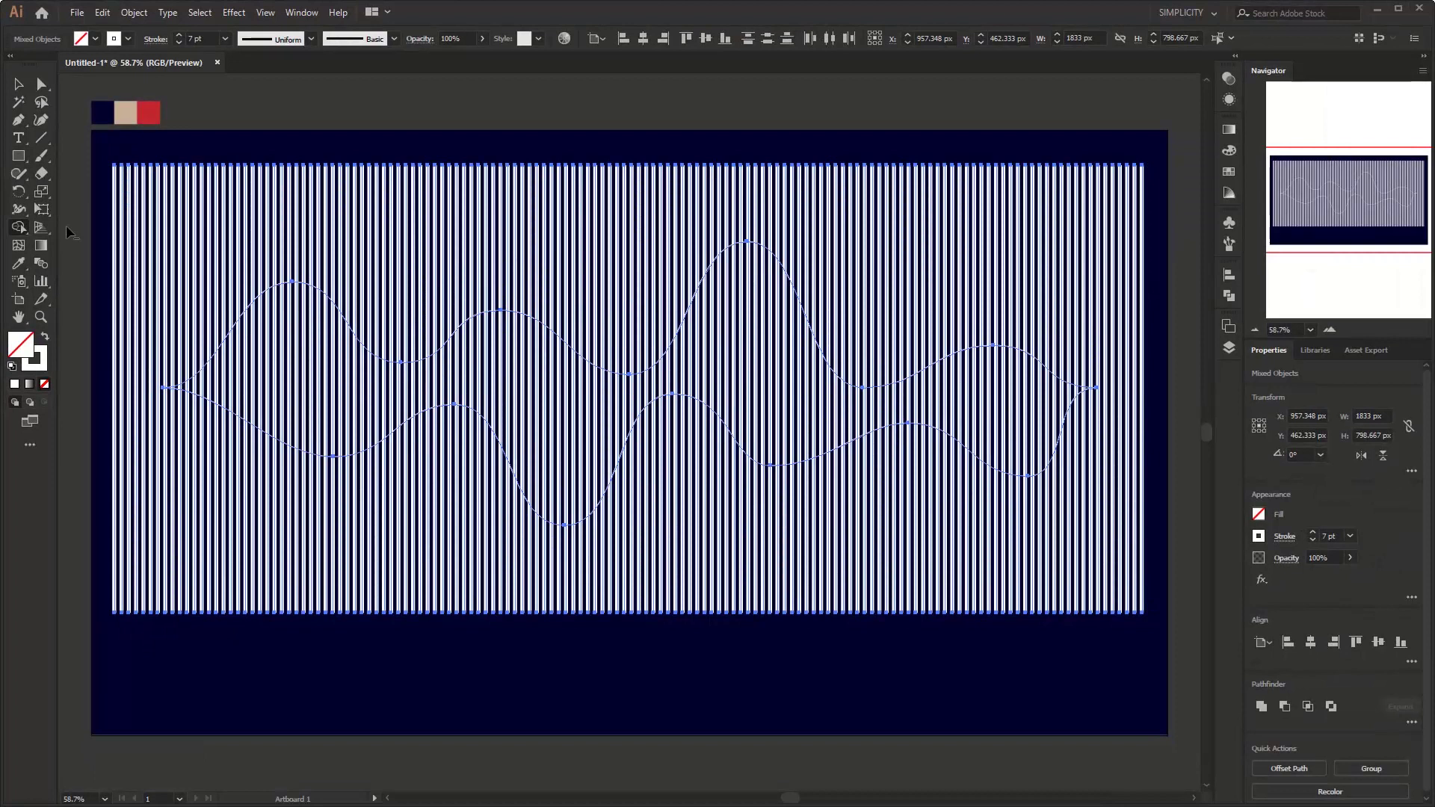
left_click_drag(67, 225, 320, 206)
mouse_move(661, 216)
left_mouse_down()
mouse_move(804, 197)
mouse_move(1181, 210)
left_mouse_up()
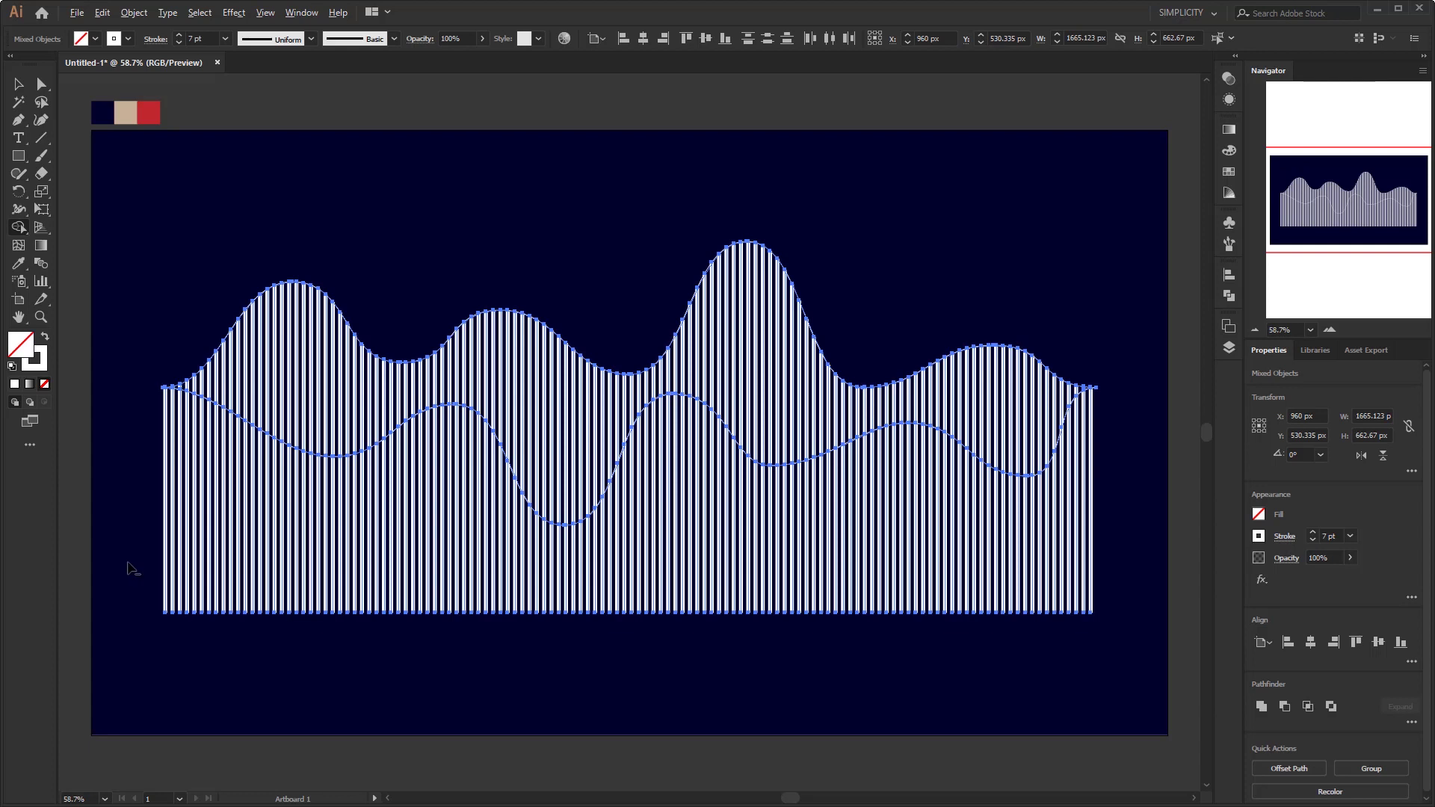
key("ctrl+7")
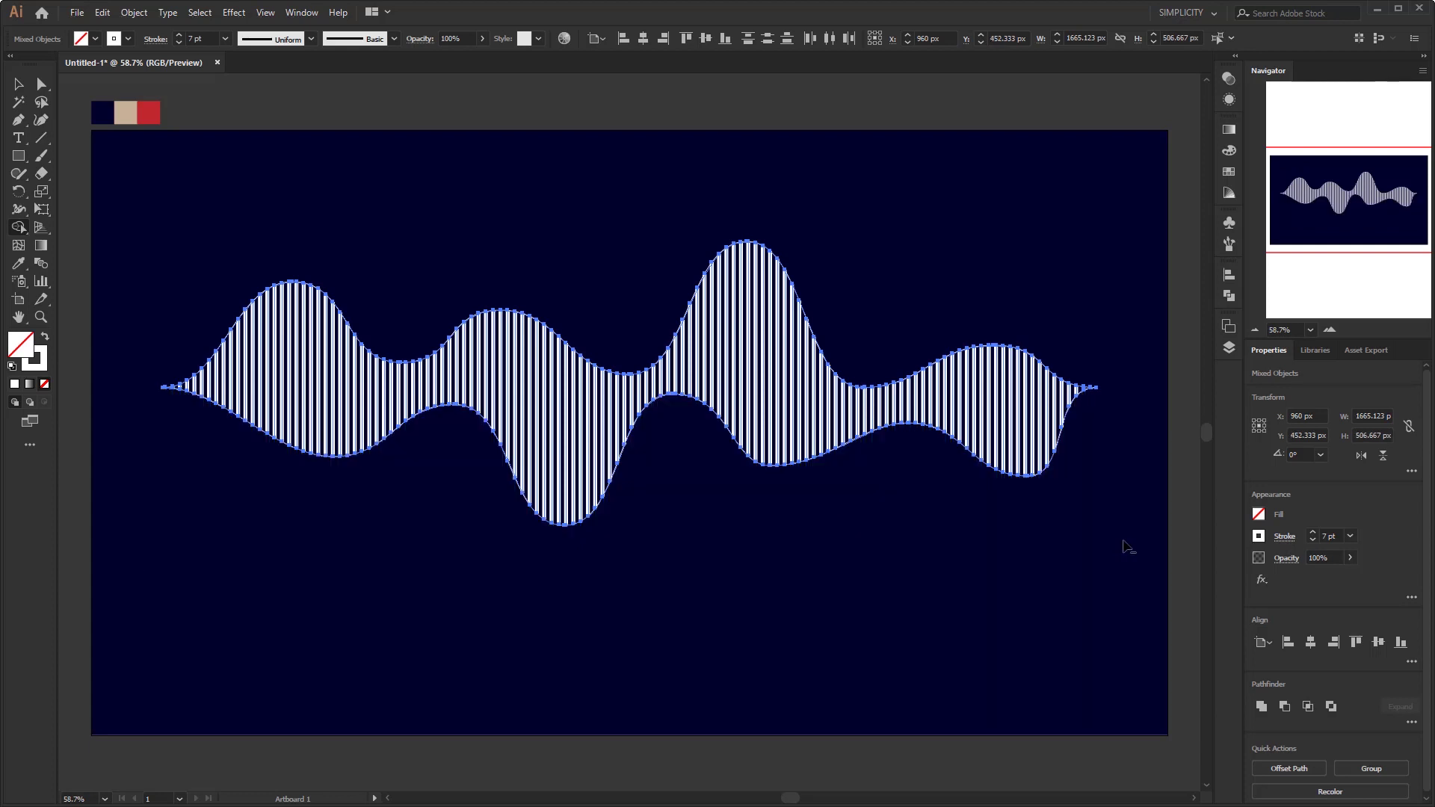
key("v")
left_click(677, 536)
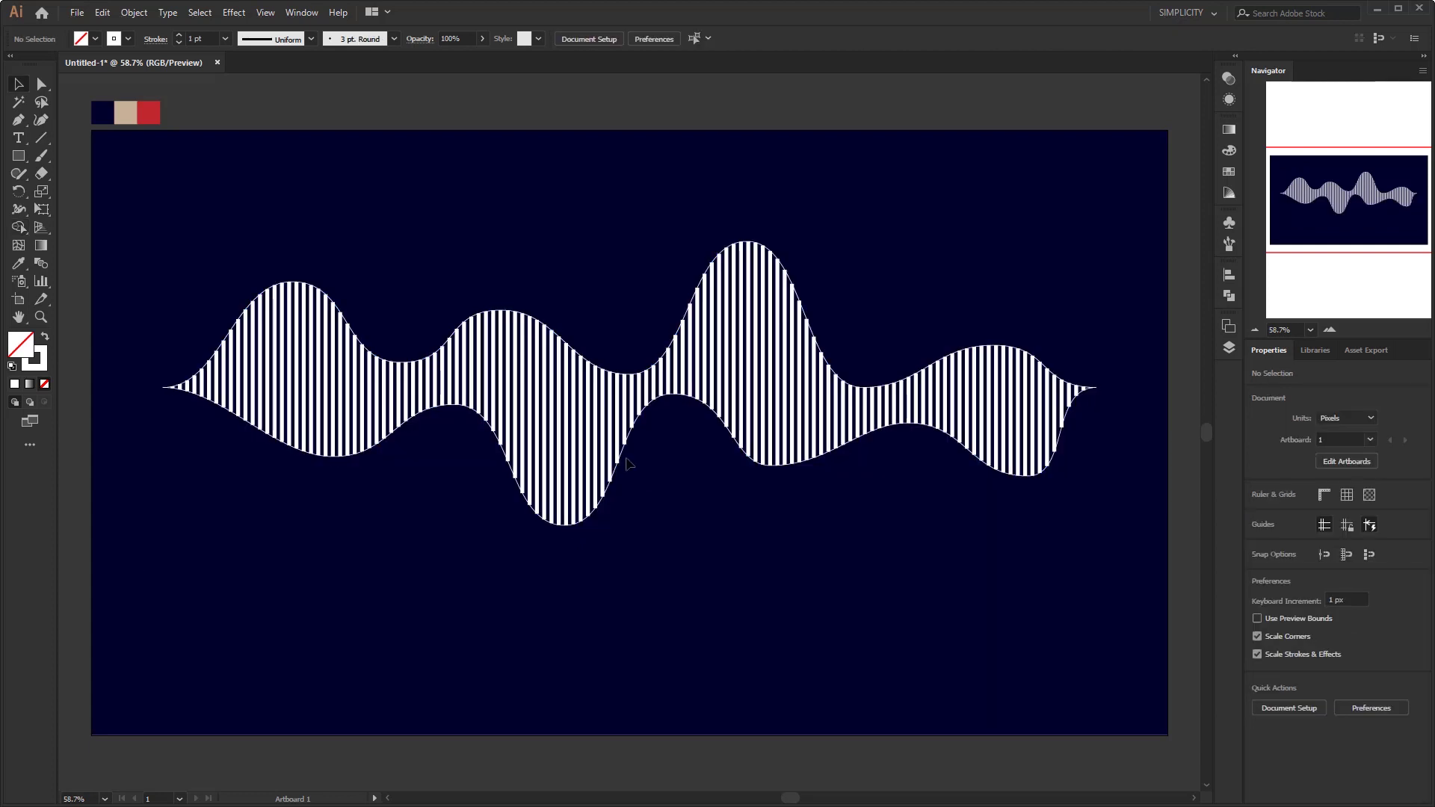
Step: Delete the lower and upper wave outlines, leaving only the stripes
left_click(625, 452)
key("Delete")
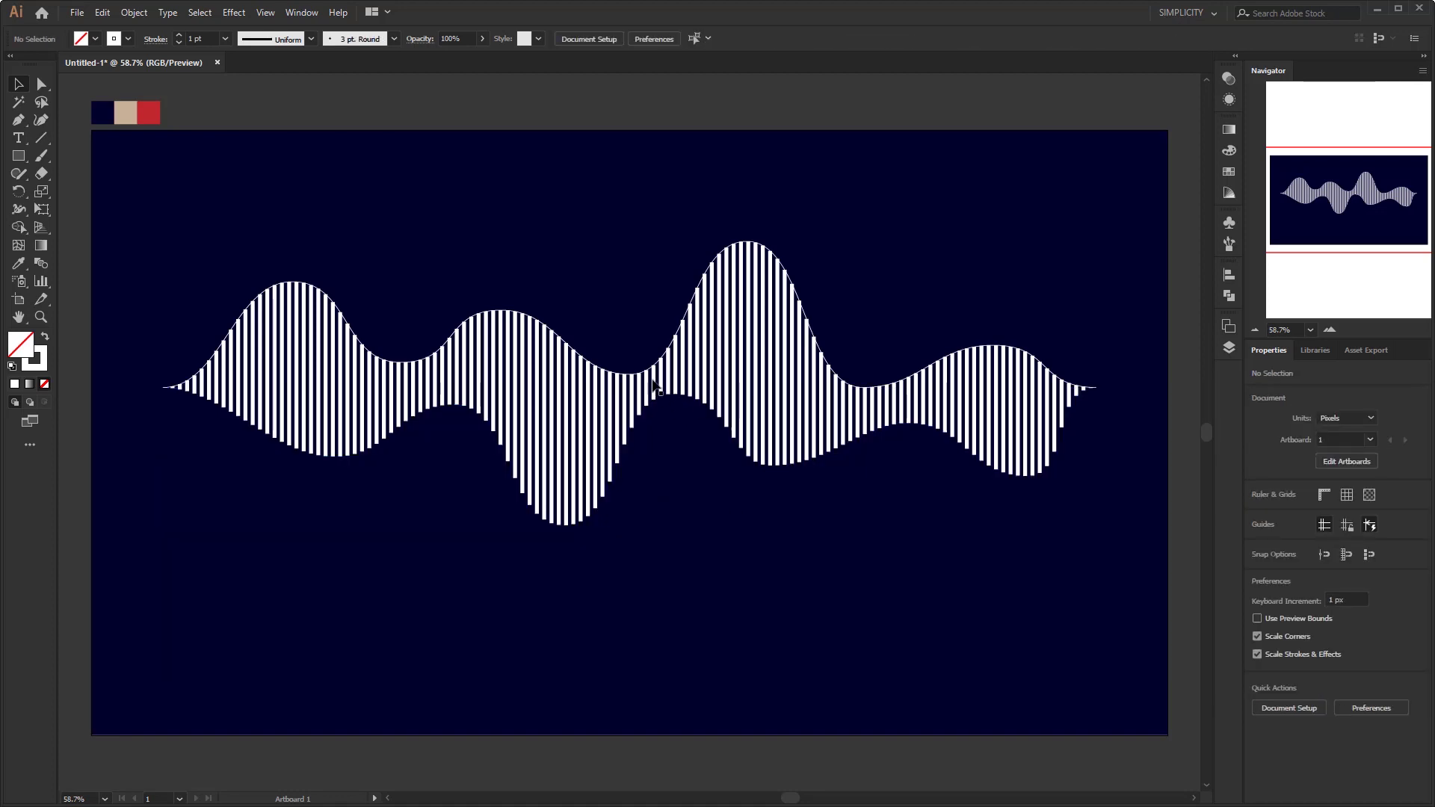
left_click_drag(652, 366, 657, 278)
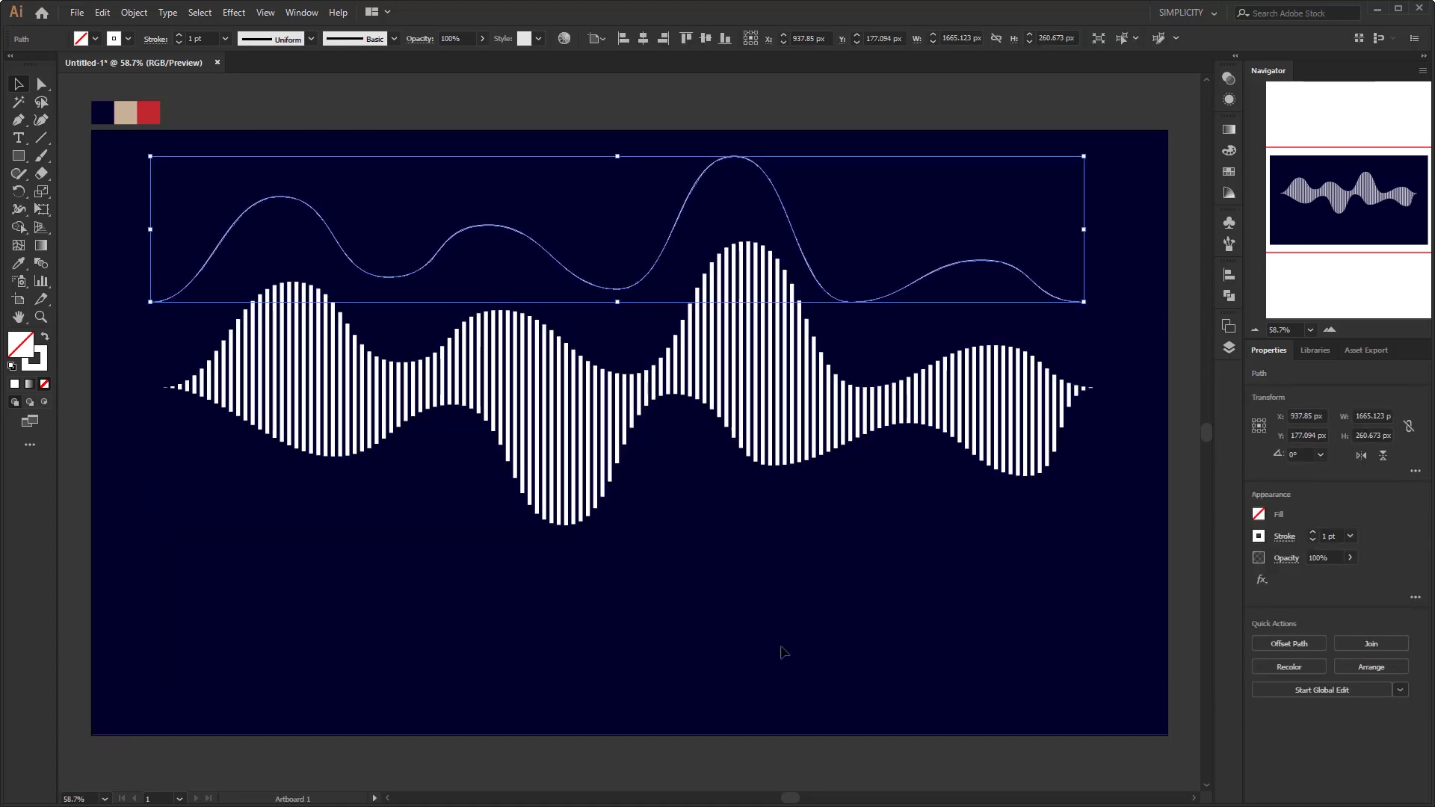
key("Delete")
Step: Centre the stripe group on the artboard and apply Width Profile 1 for tapered ends
left_click(877, 432)
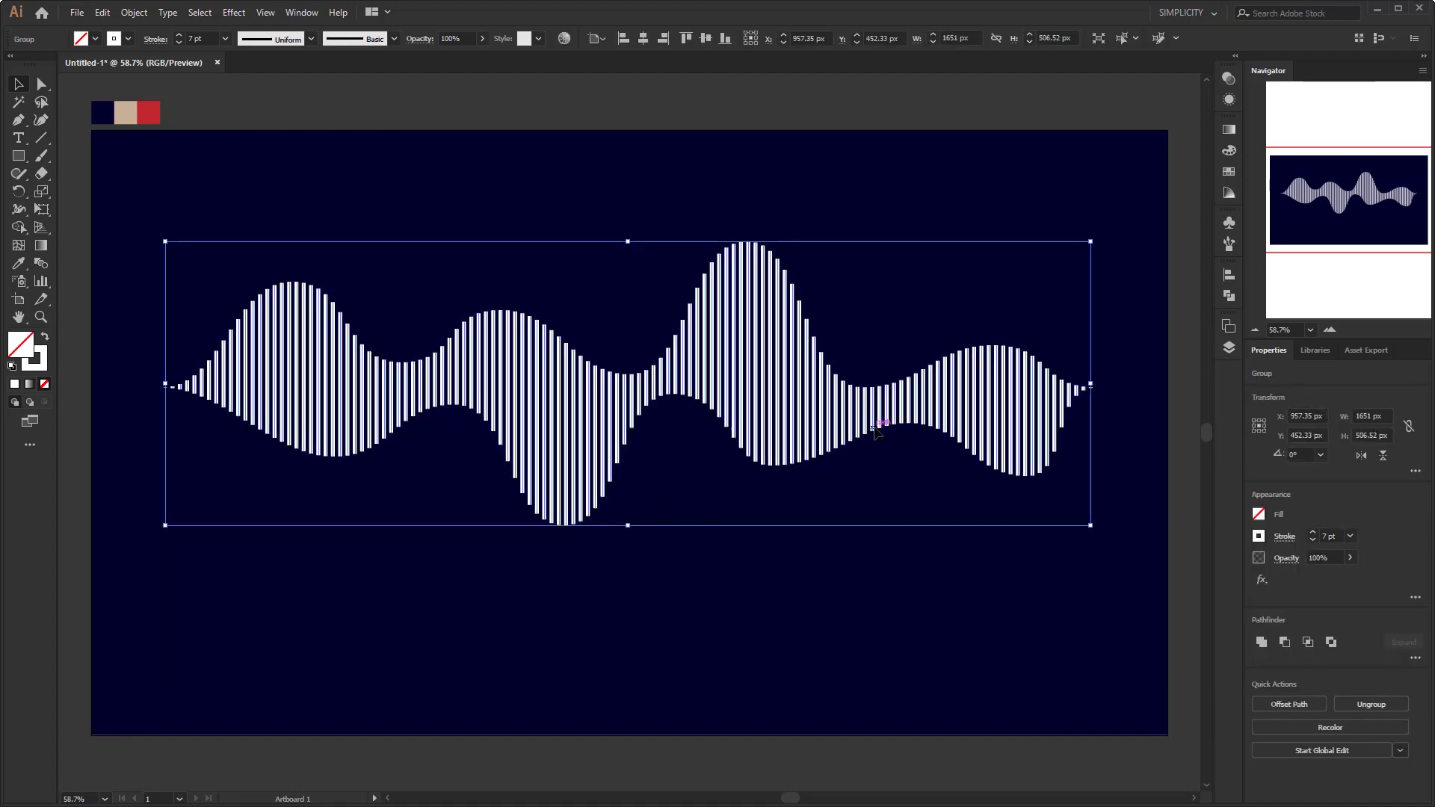
left_click(643, 39)
left_click(703, 40)
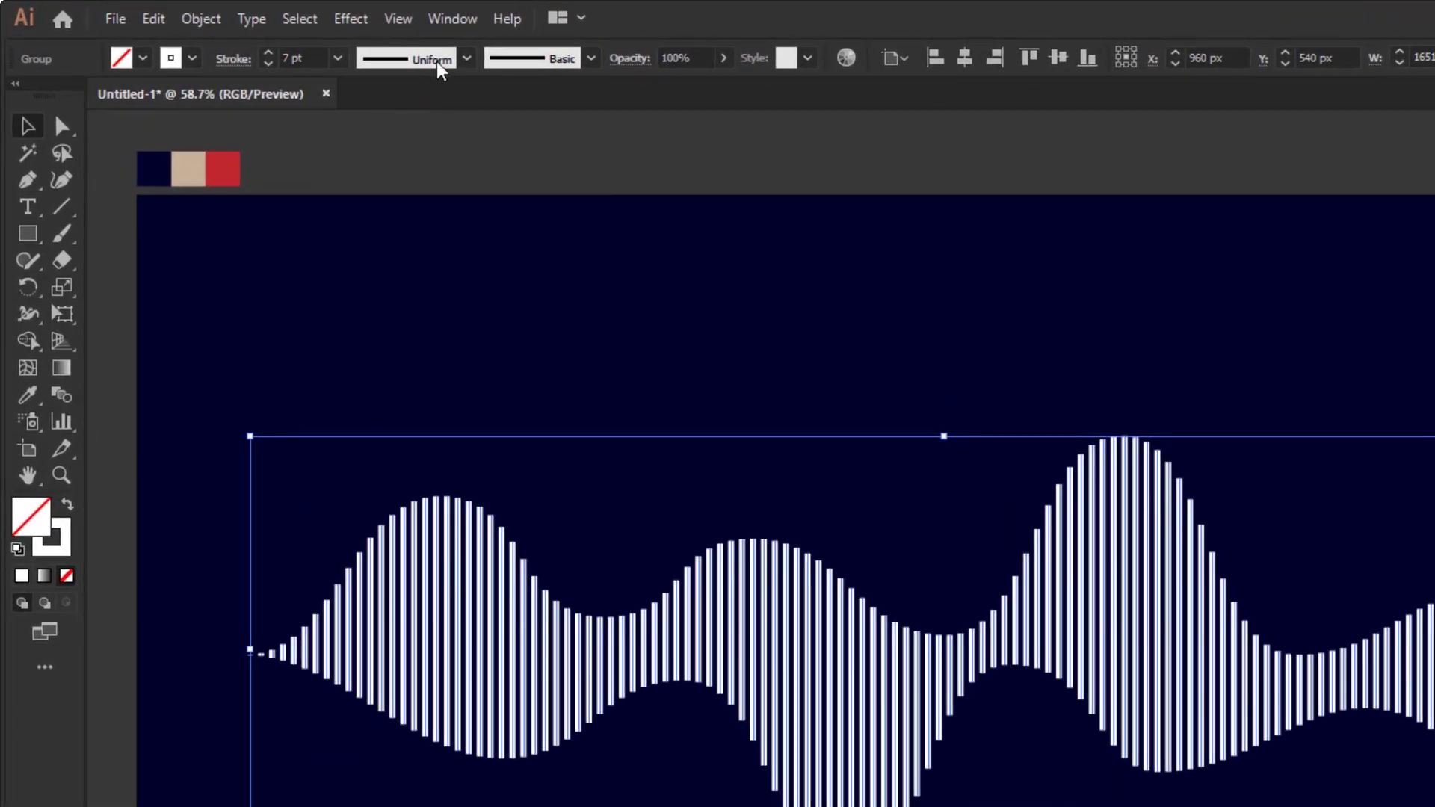
left_click(439, 67)
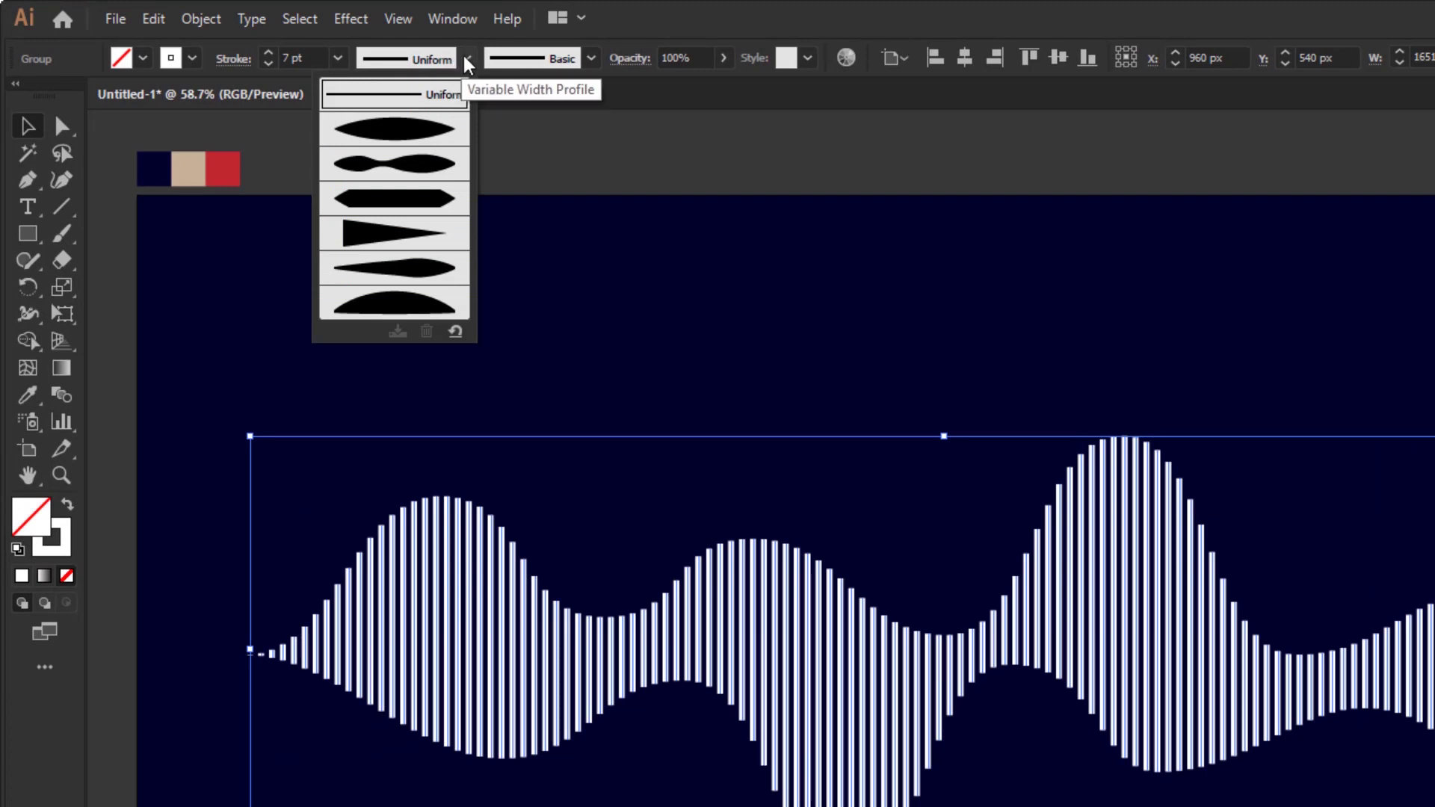
left_click(410, 132)
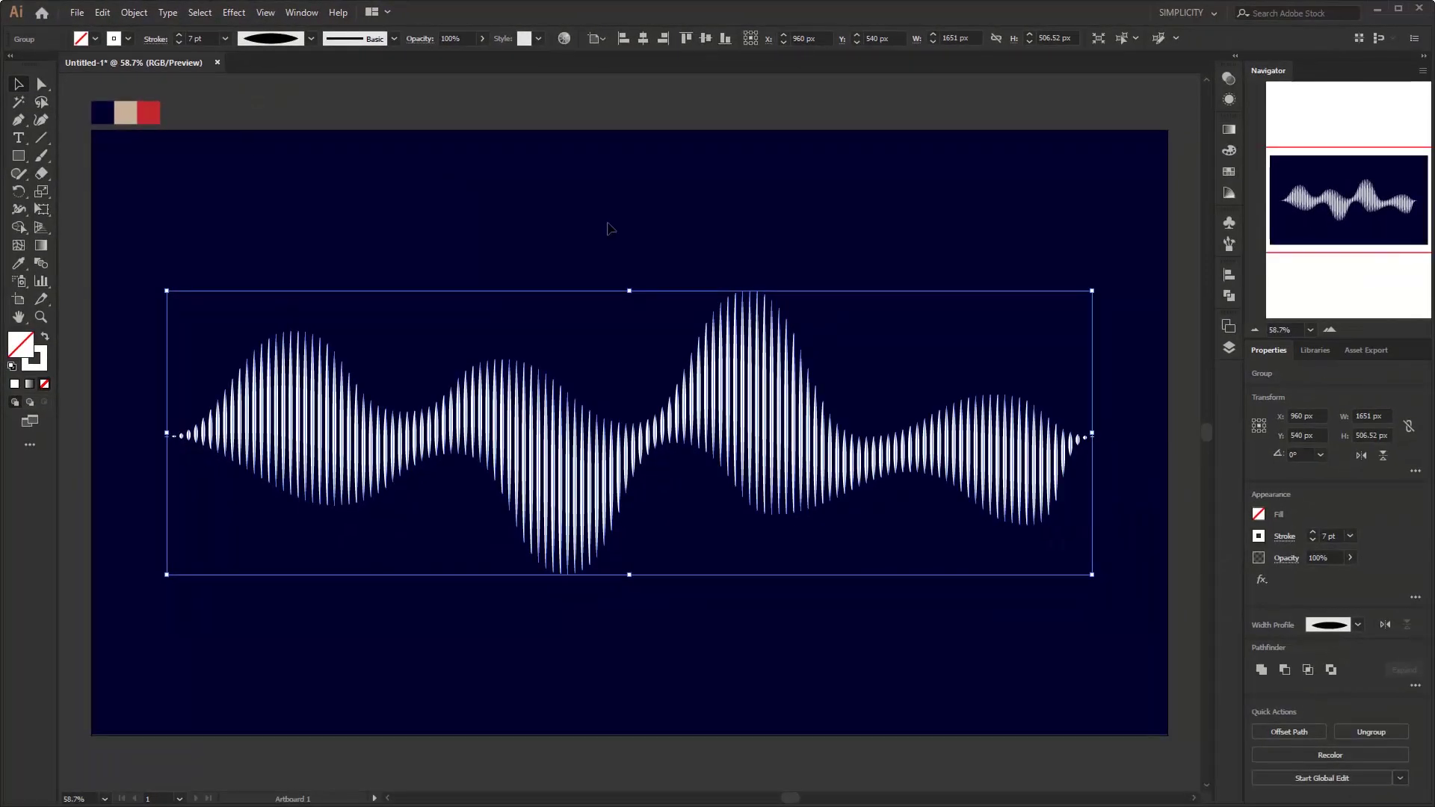
left_click(609, 228)
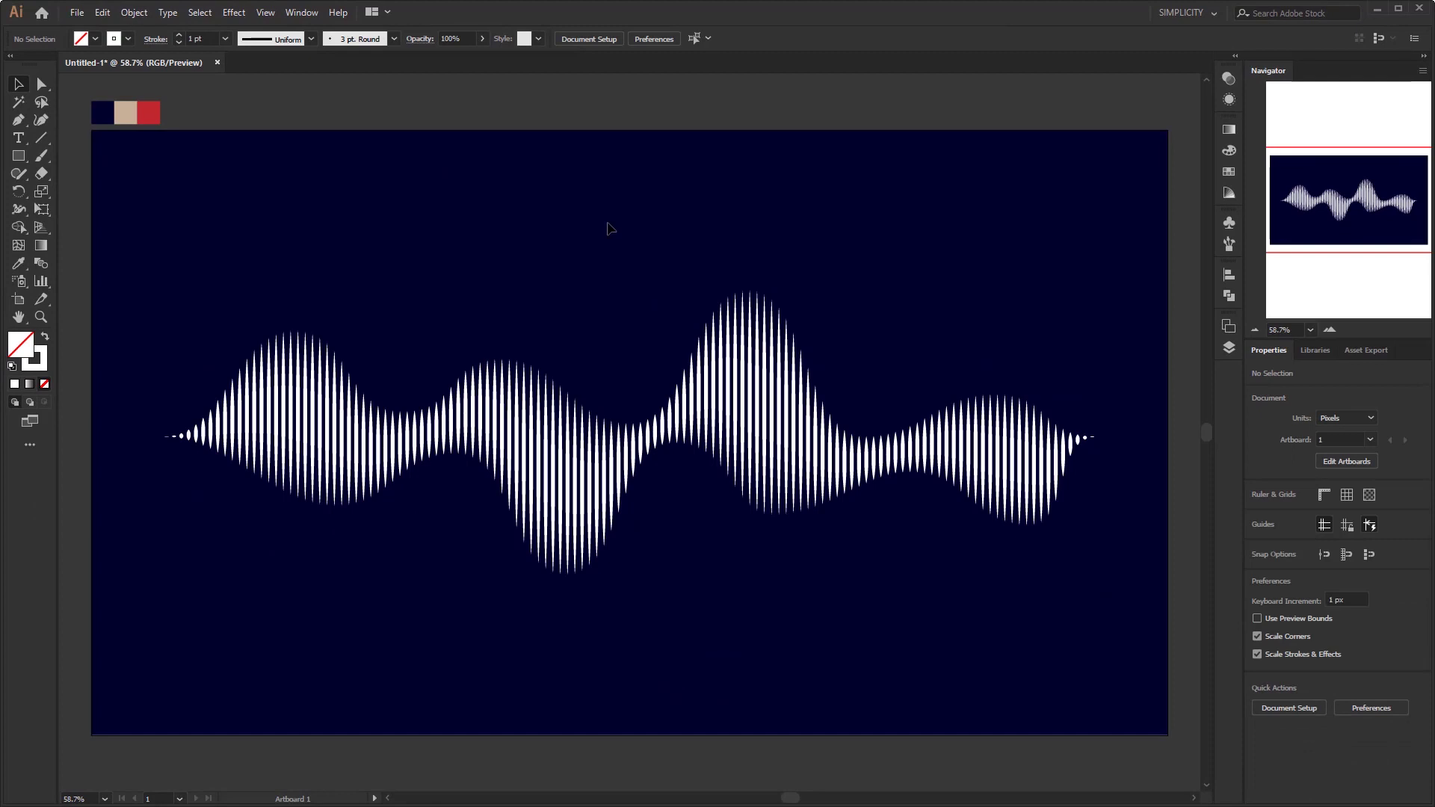
left_click_drag(609, 228, 426, 596)
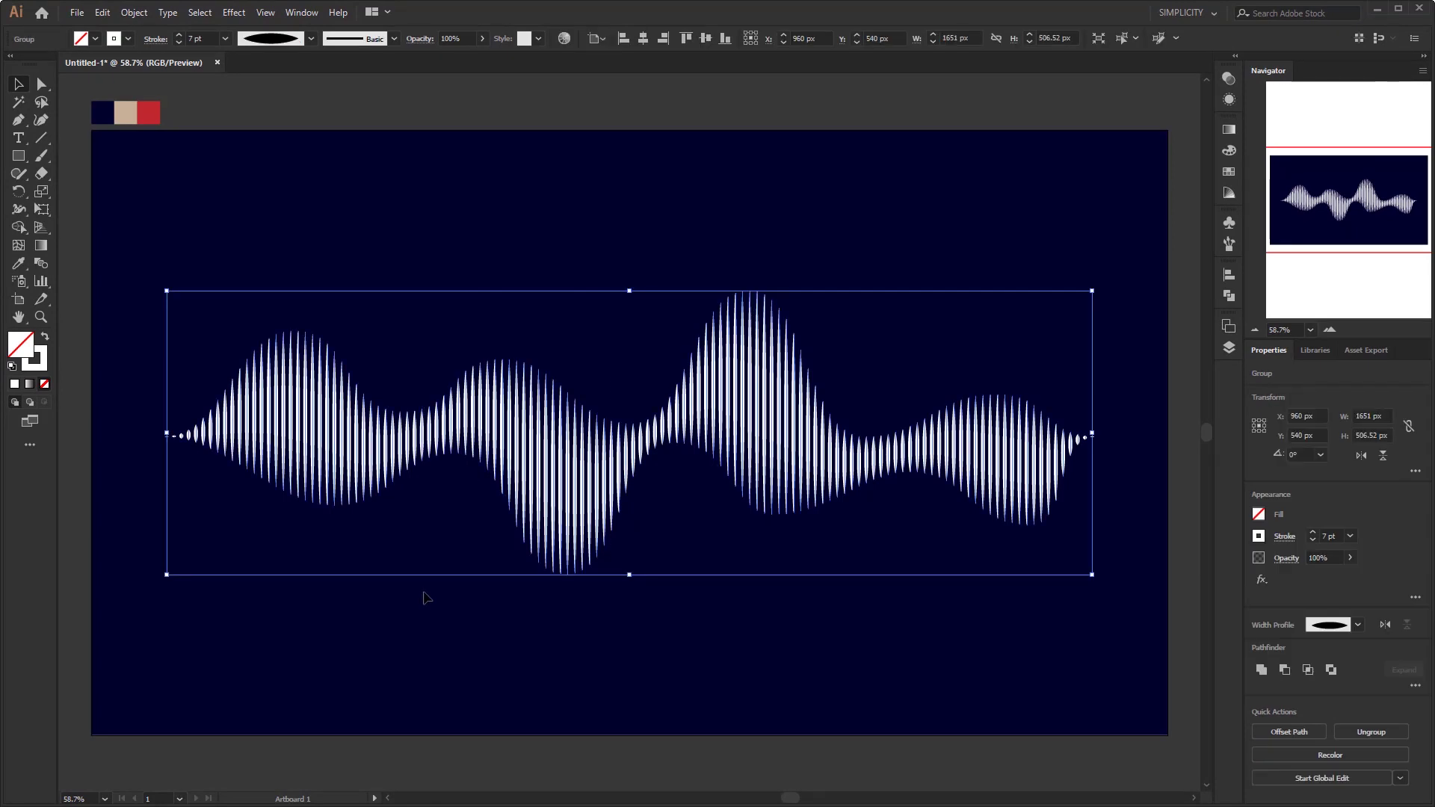
Step: Apply a gradient swatch to the wave stripes' stroke and set the gradient angle to 90°
left_click(45, 366)
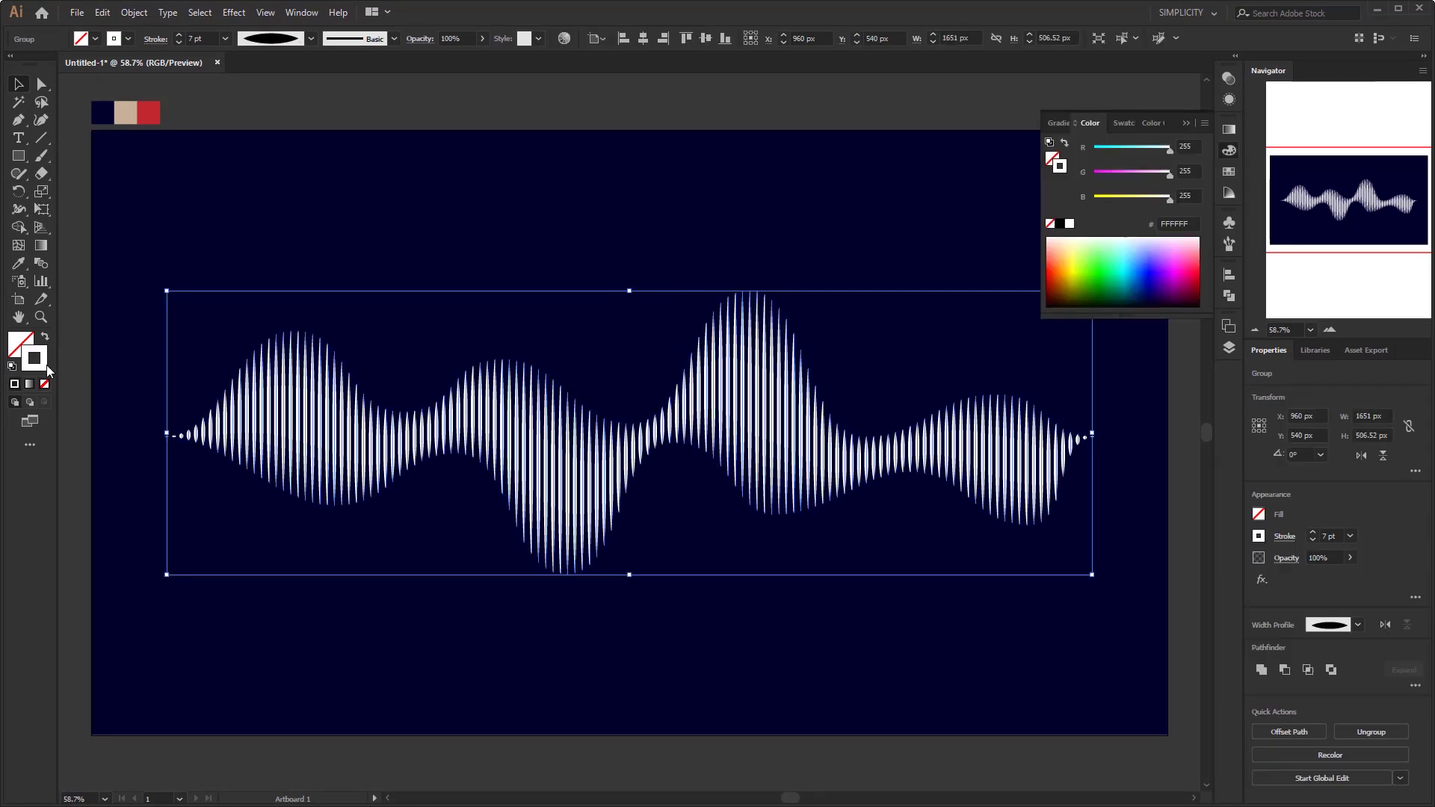
left_click(1228, 171)
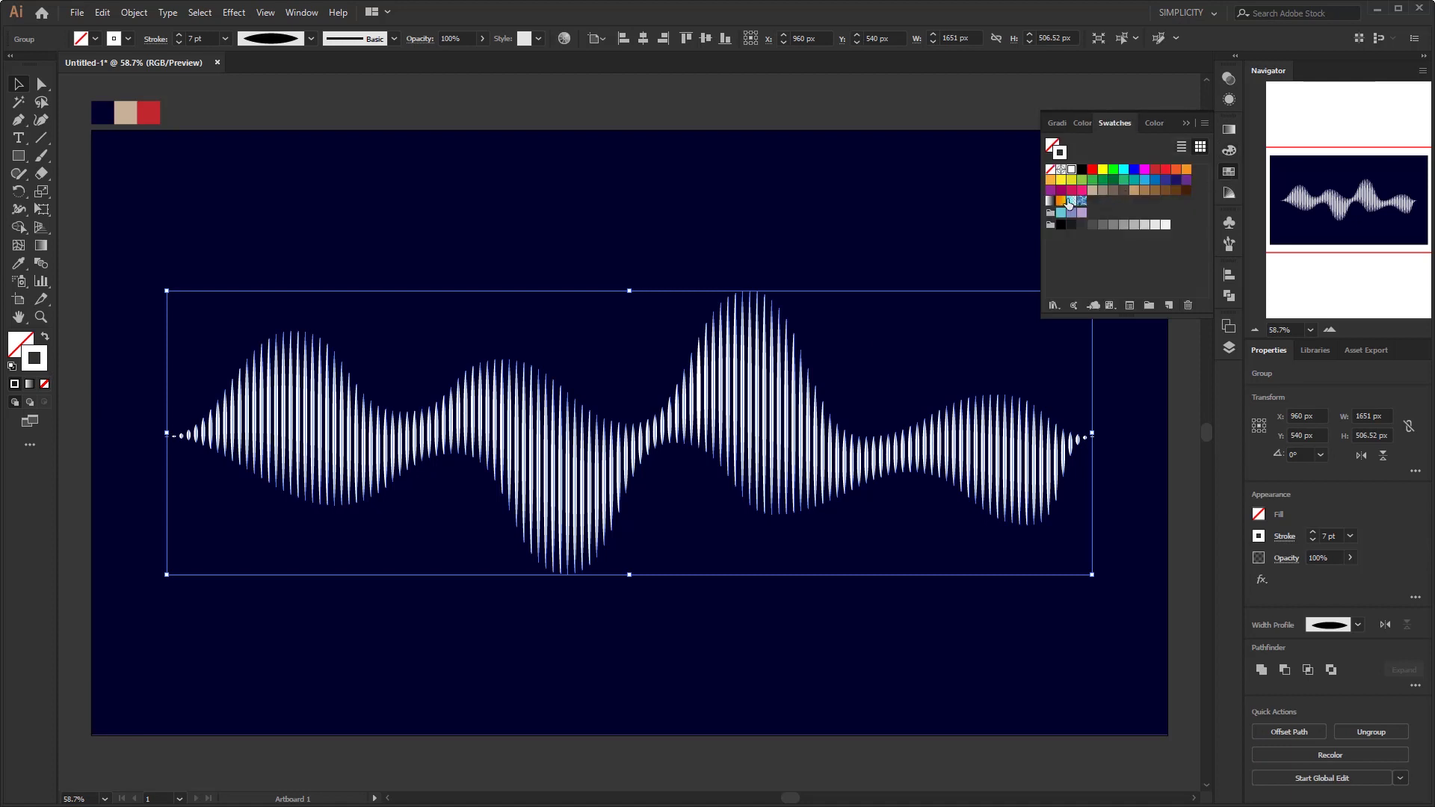
left_click(1051, 202)
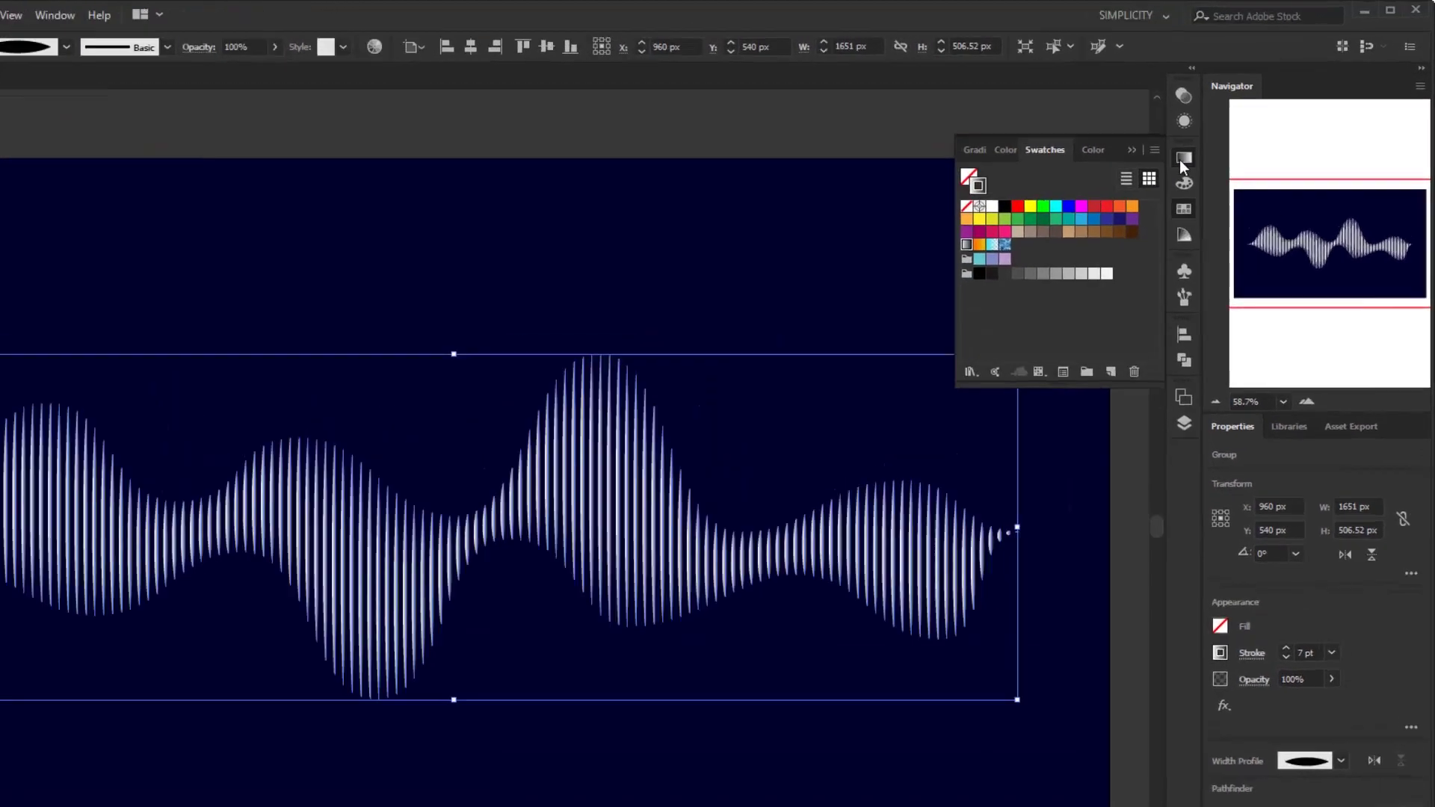
left_click(1229, 130)
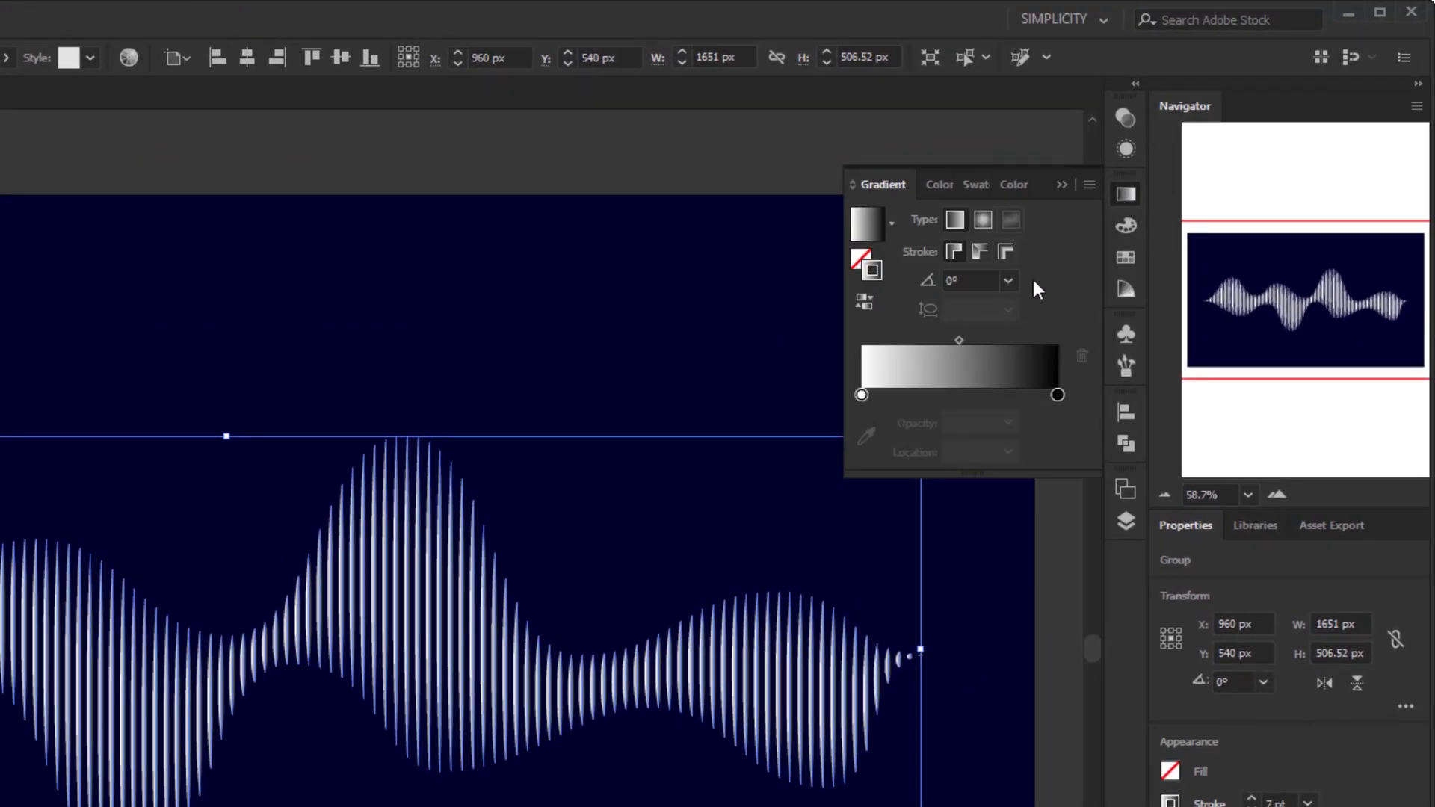
left_click(1010, 281)
left_click(1037, 402)
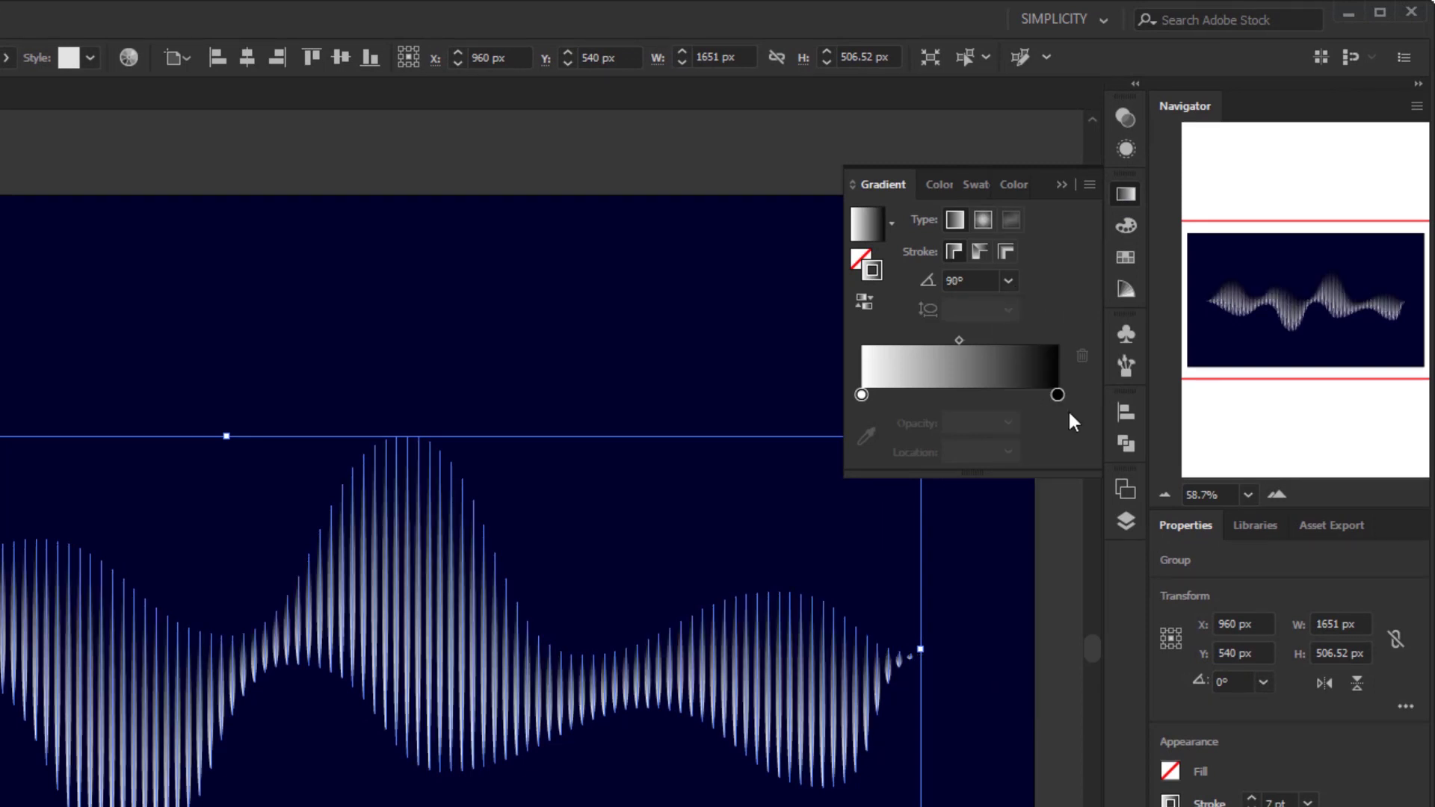
Step: Eyedrop the palette red into both gradient stops and set each stop to 0% opacity
left_click(862, 395)
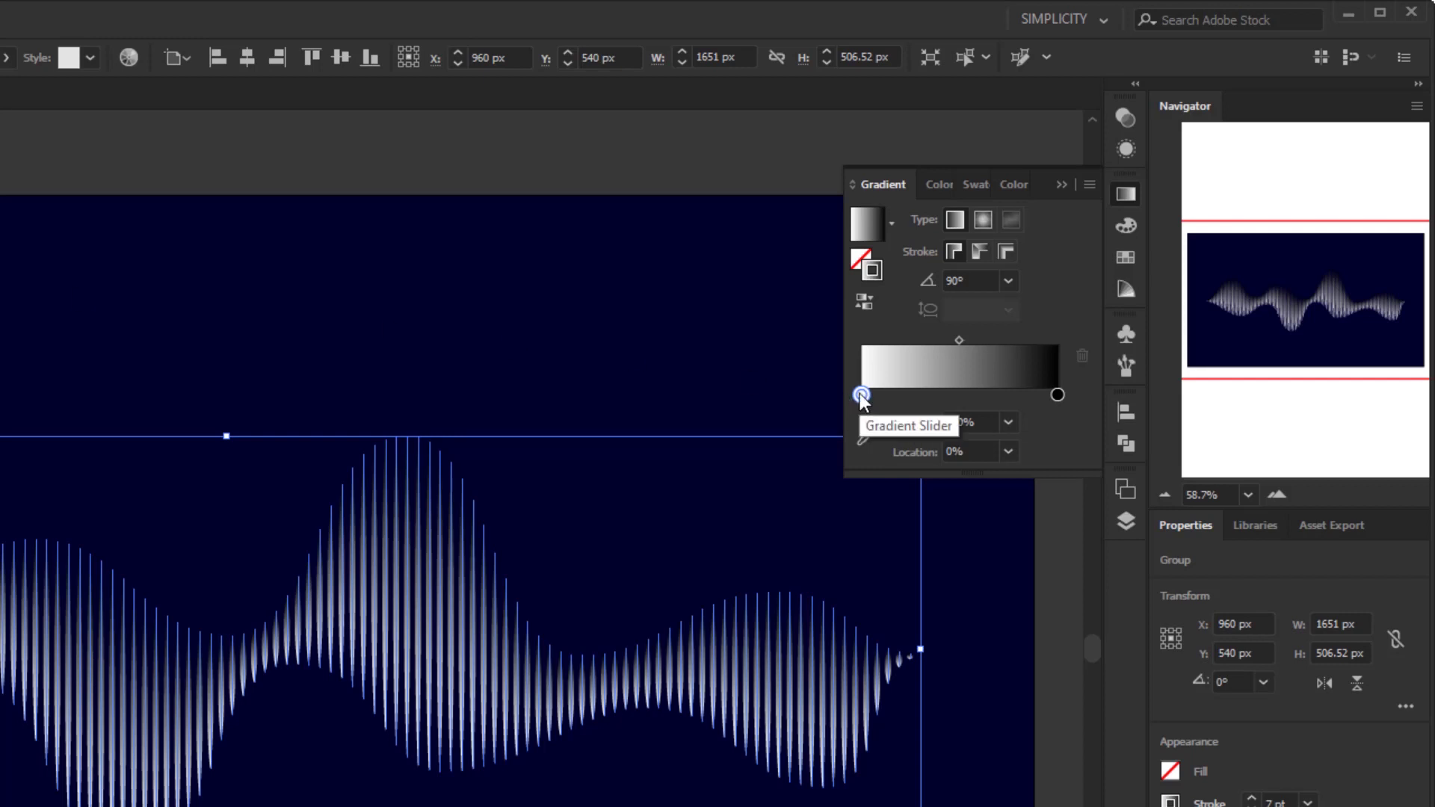
left_click(868, 439)
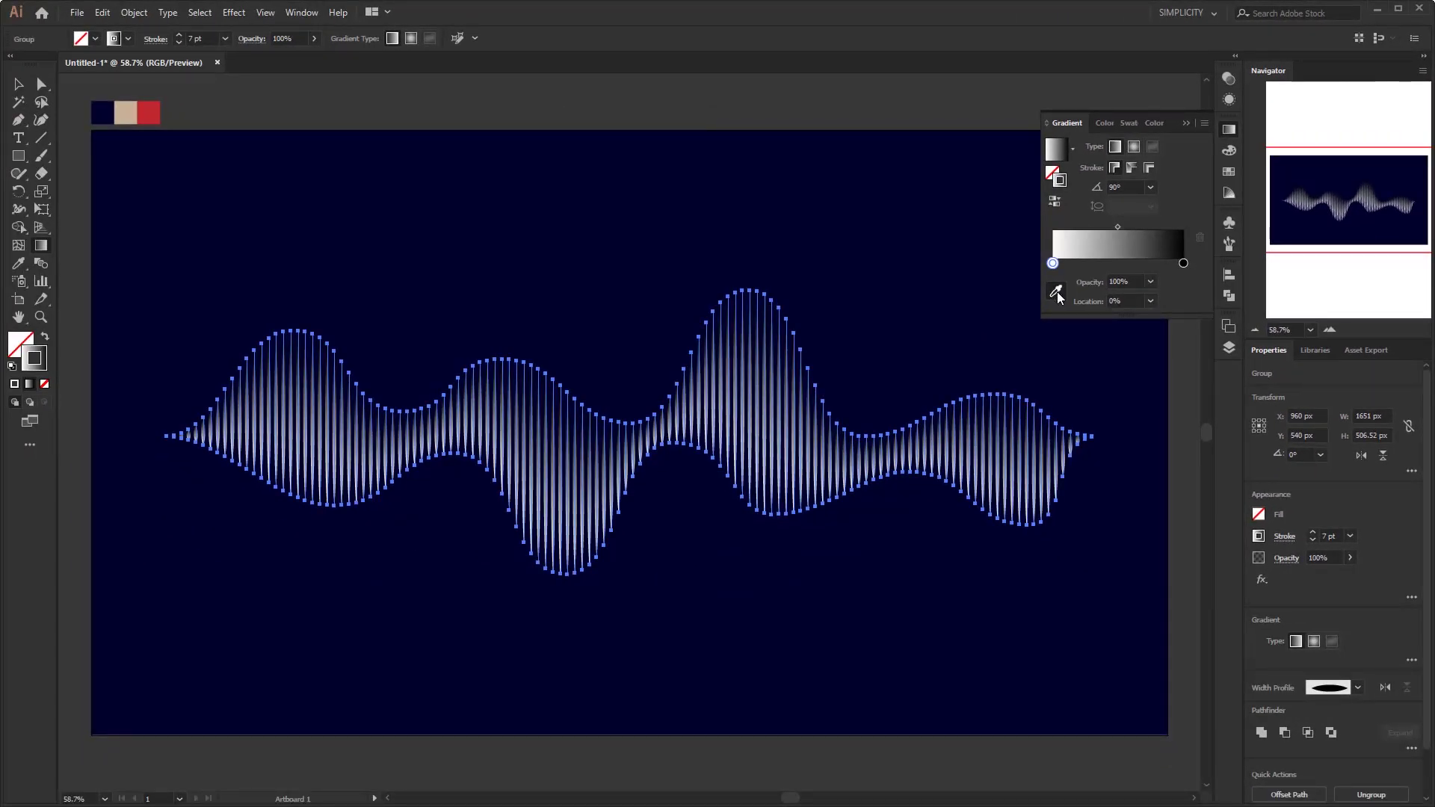
left_click(1056, 293)
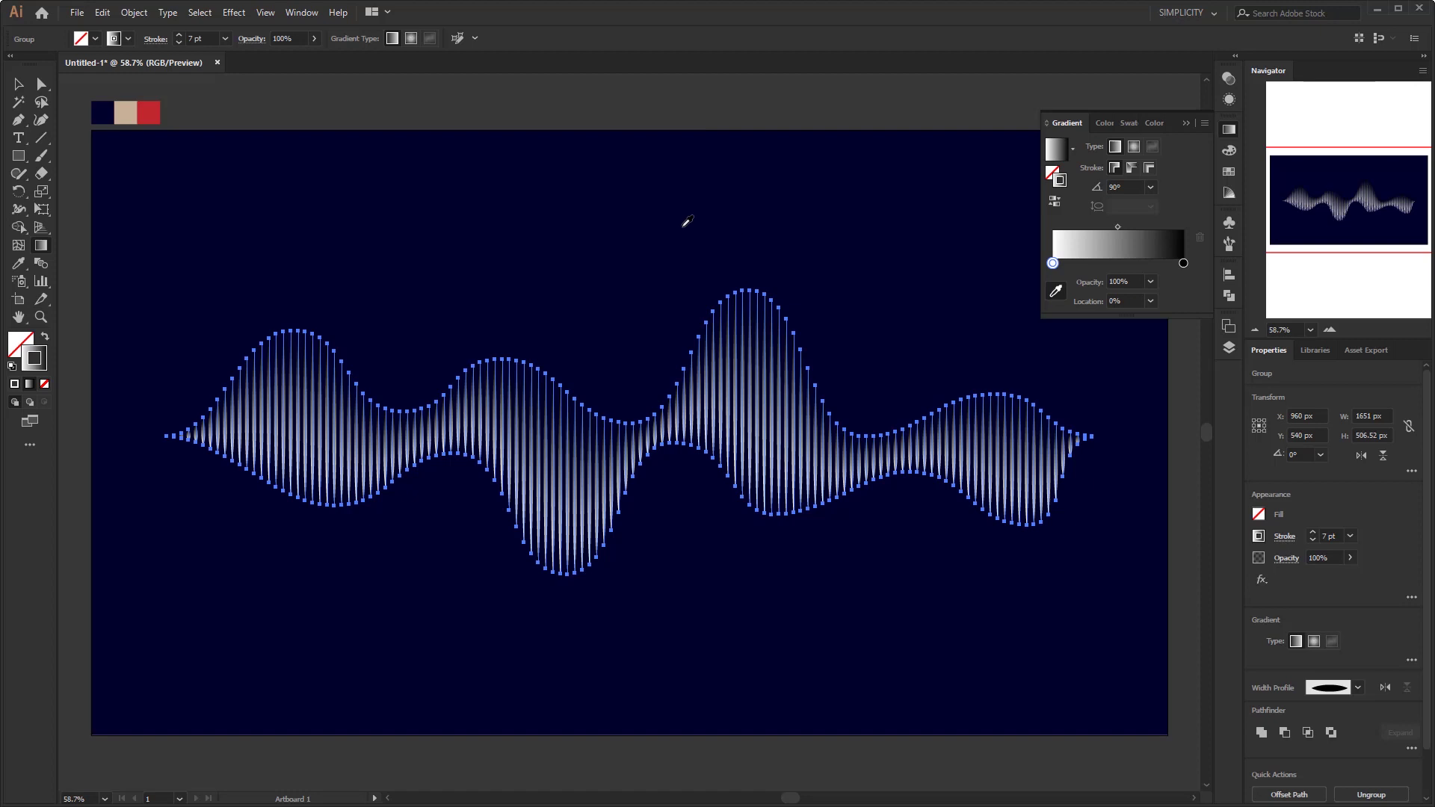
left_click(155, 109)
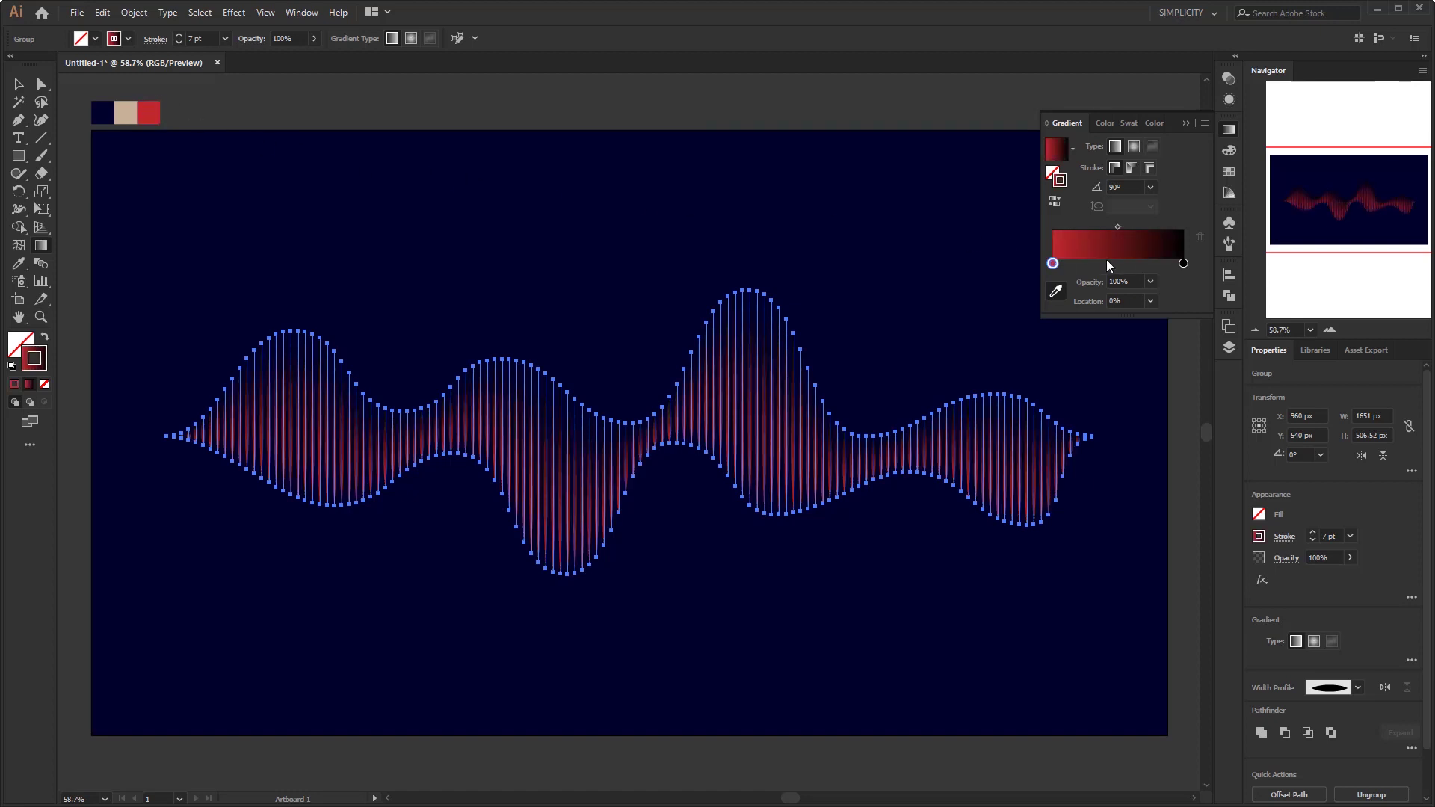
left_click(1151, 282)
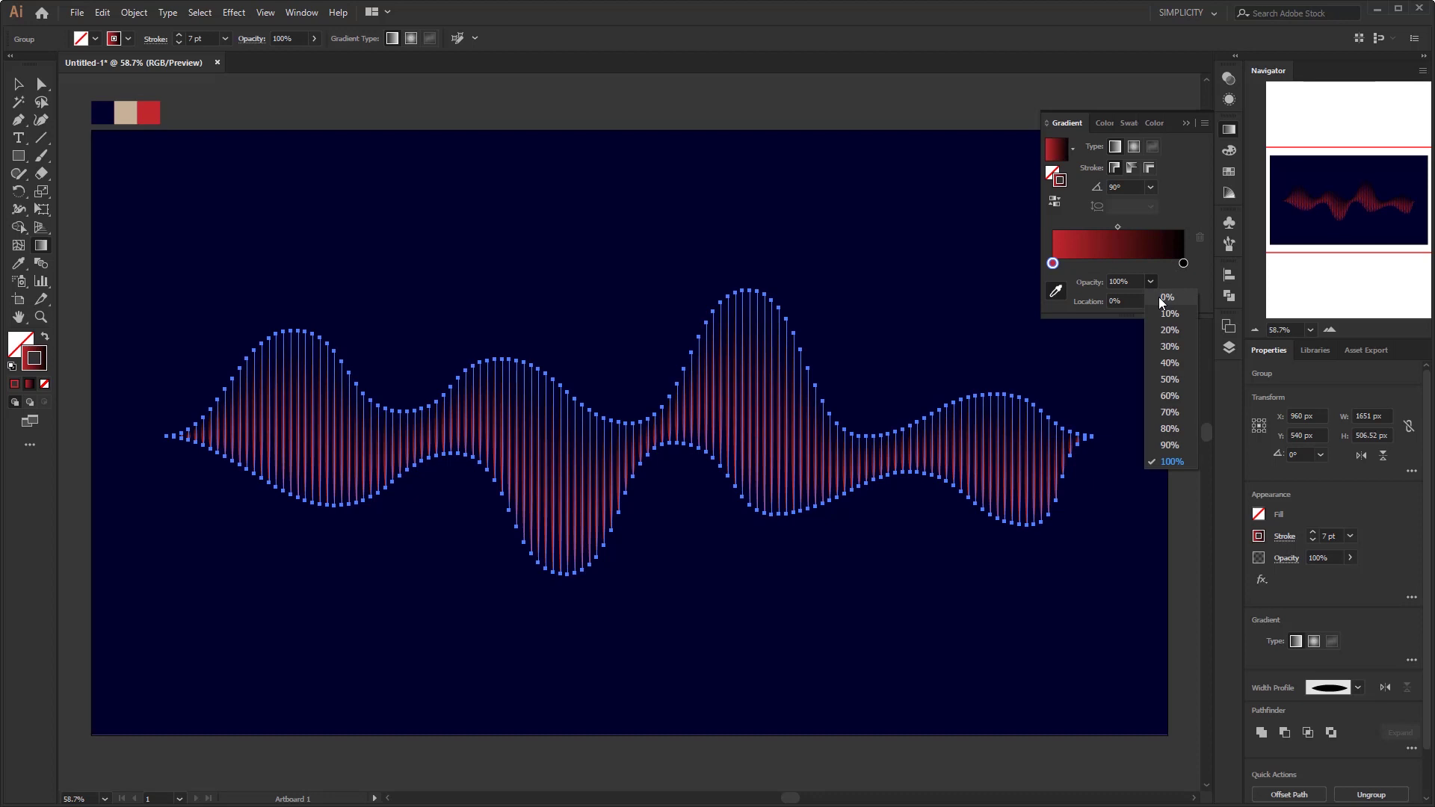
left_click(1159, 298)
left_click(1183, 264)
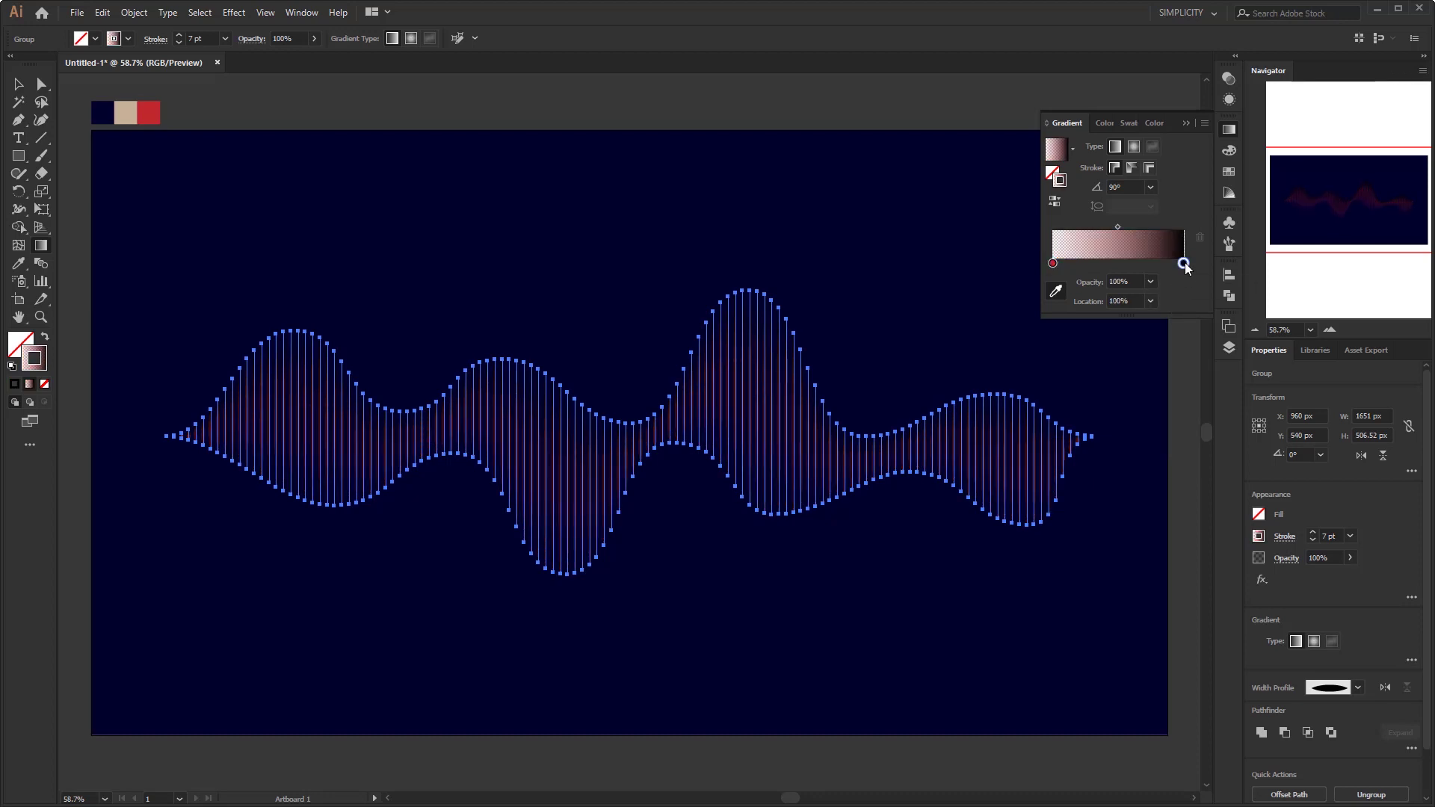
key("i")
left_click(158, 108, "shift")
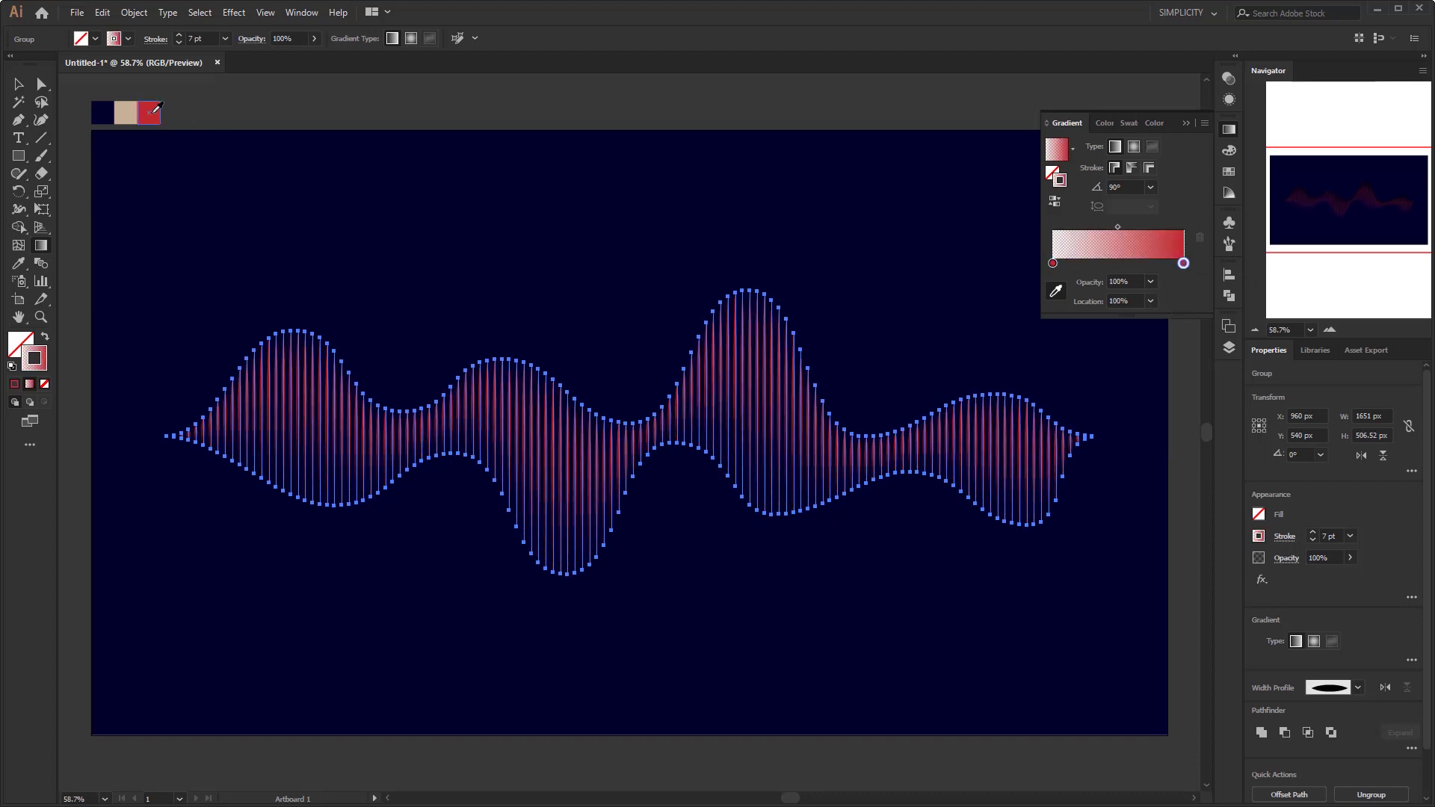
left_click(1152, 281)
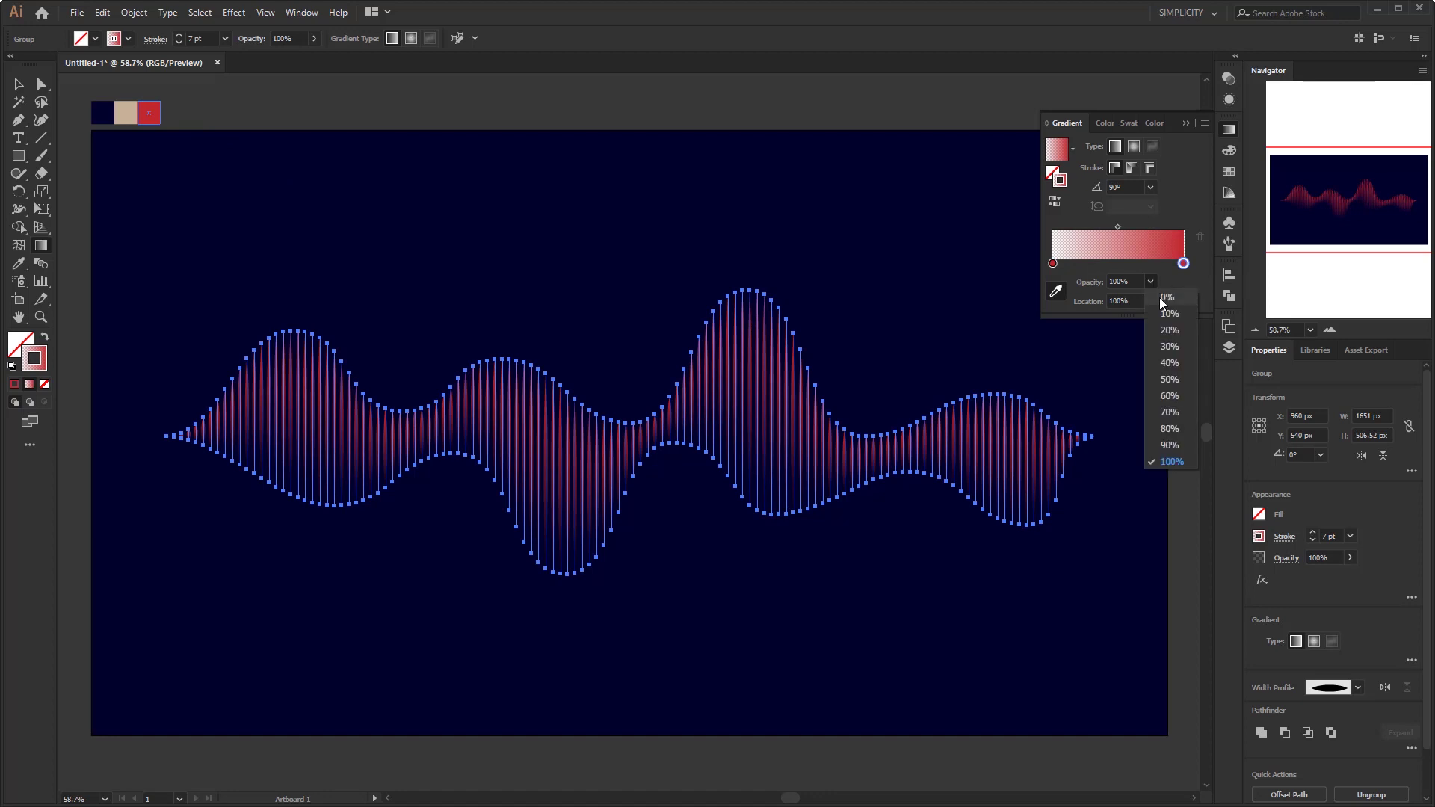
left_click(1160, 297)
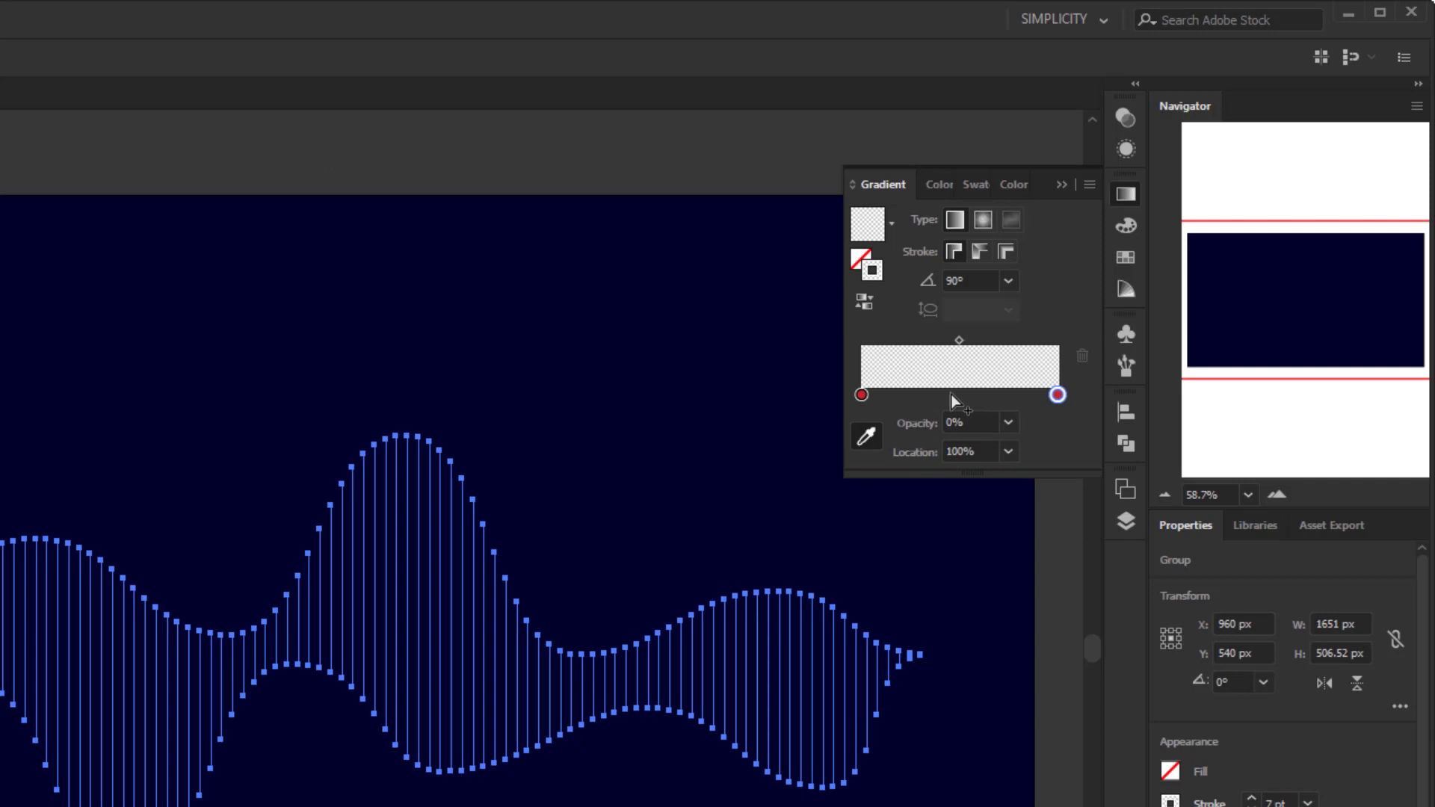
Step: Add a beige gradient stop at 50% location with 50% opacity
left_click(951, 396)
left_click(872, 431)
left_click(574, 420)
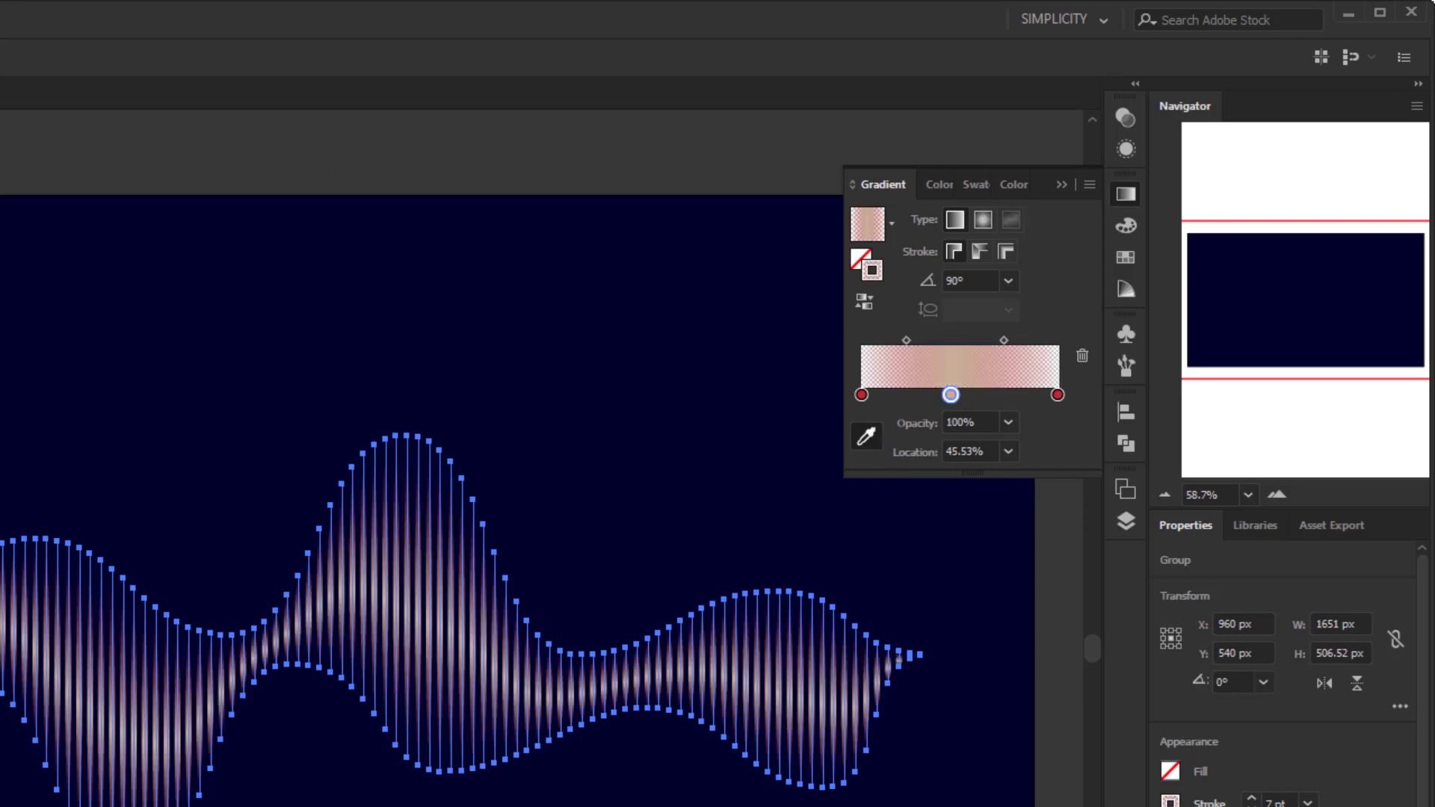
left_click(1009, 451)
left_click(1048, 600)
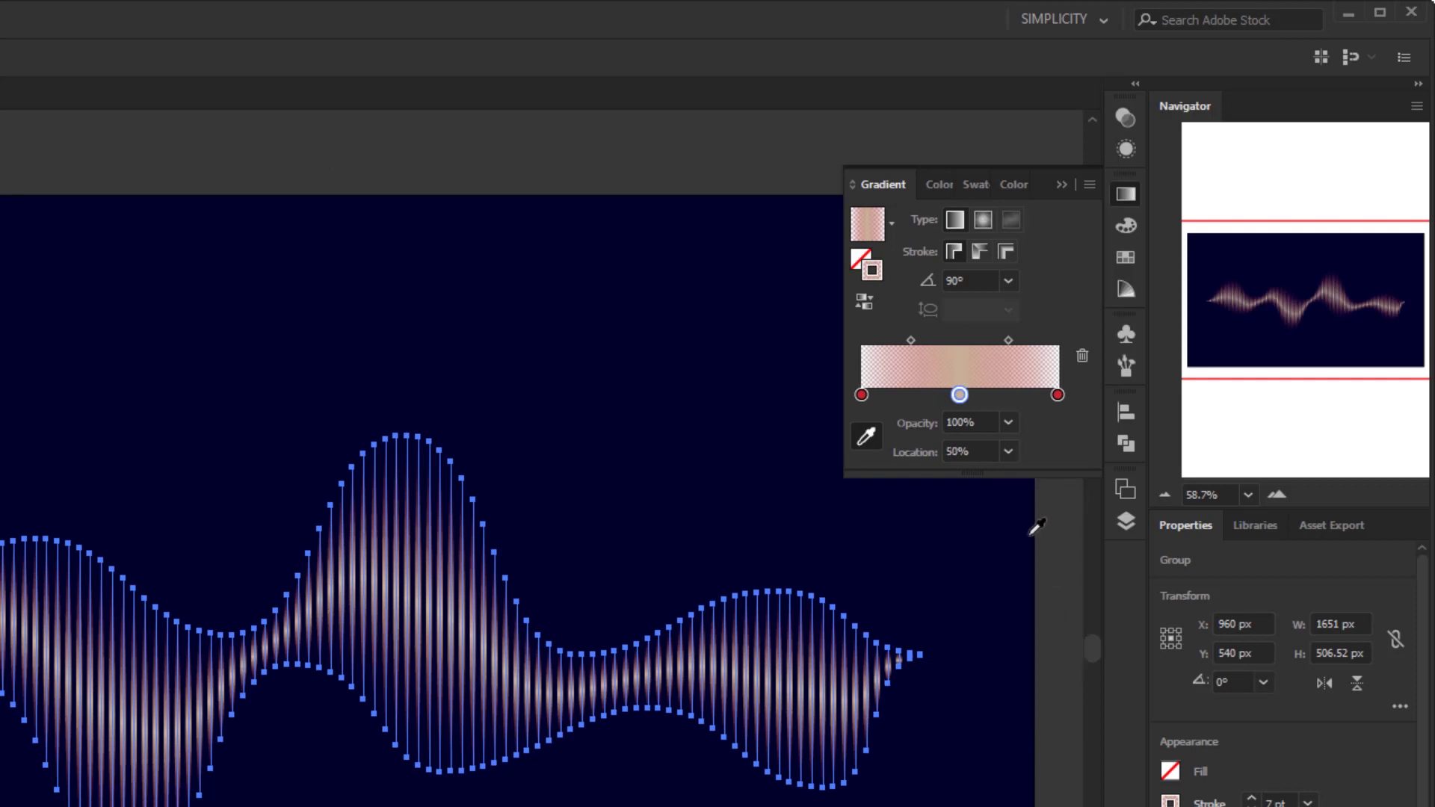
left_click(1008, 424)
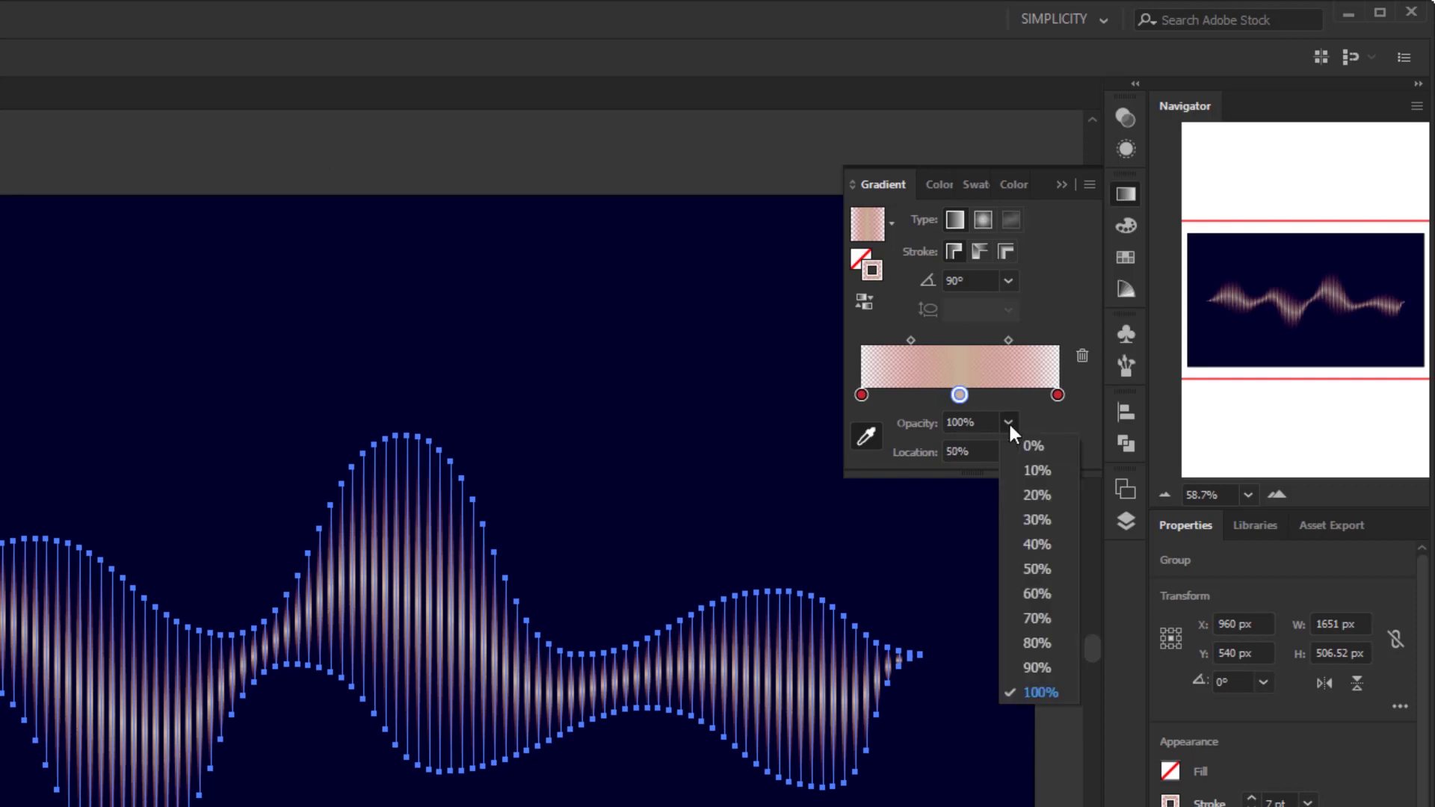
left_click(1044, 568)
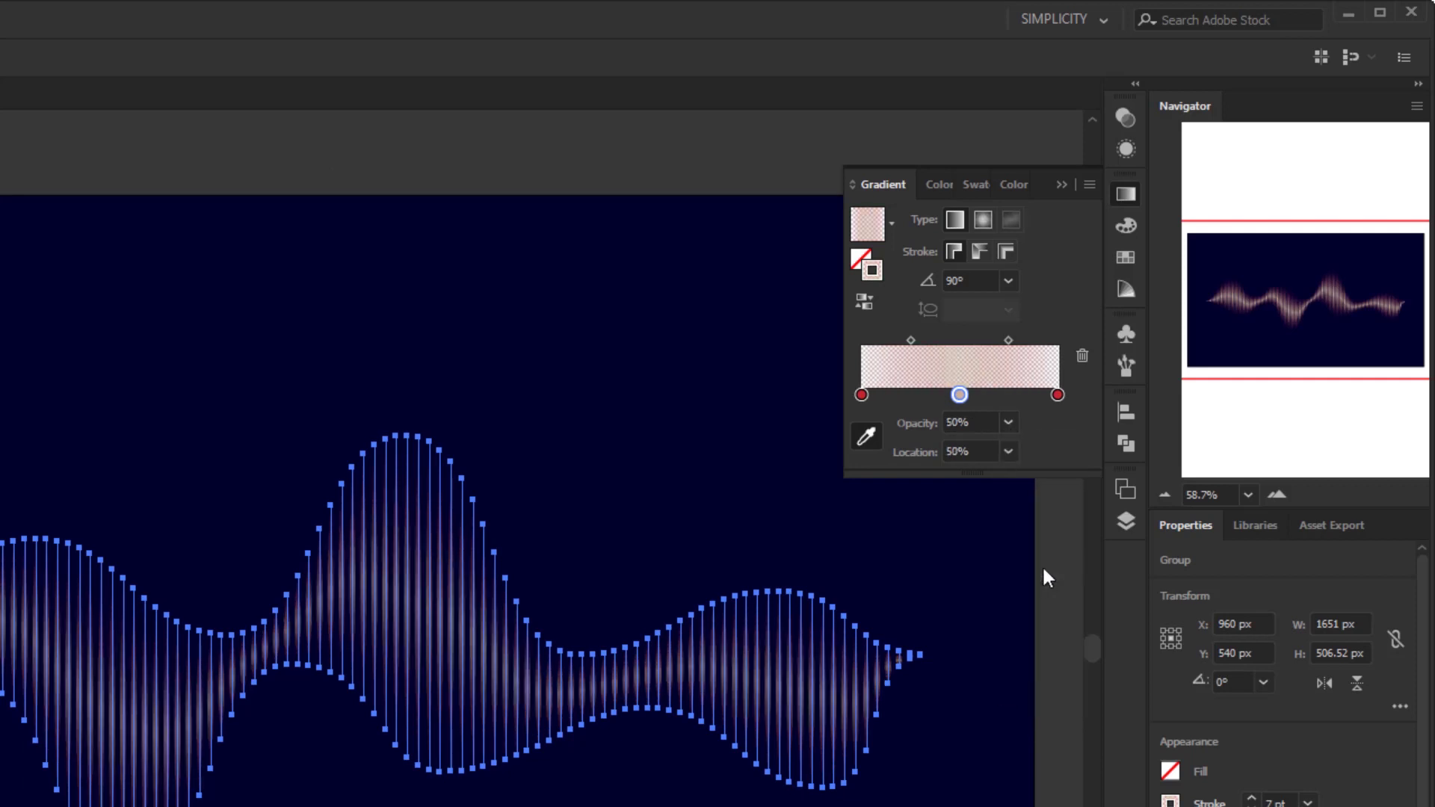
Step: Add another beige stop at 52% location with 100% opacity
left_click(976, 397)
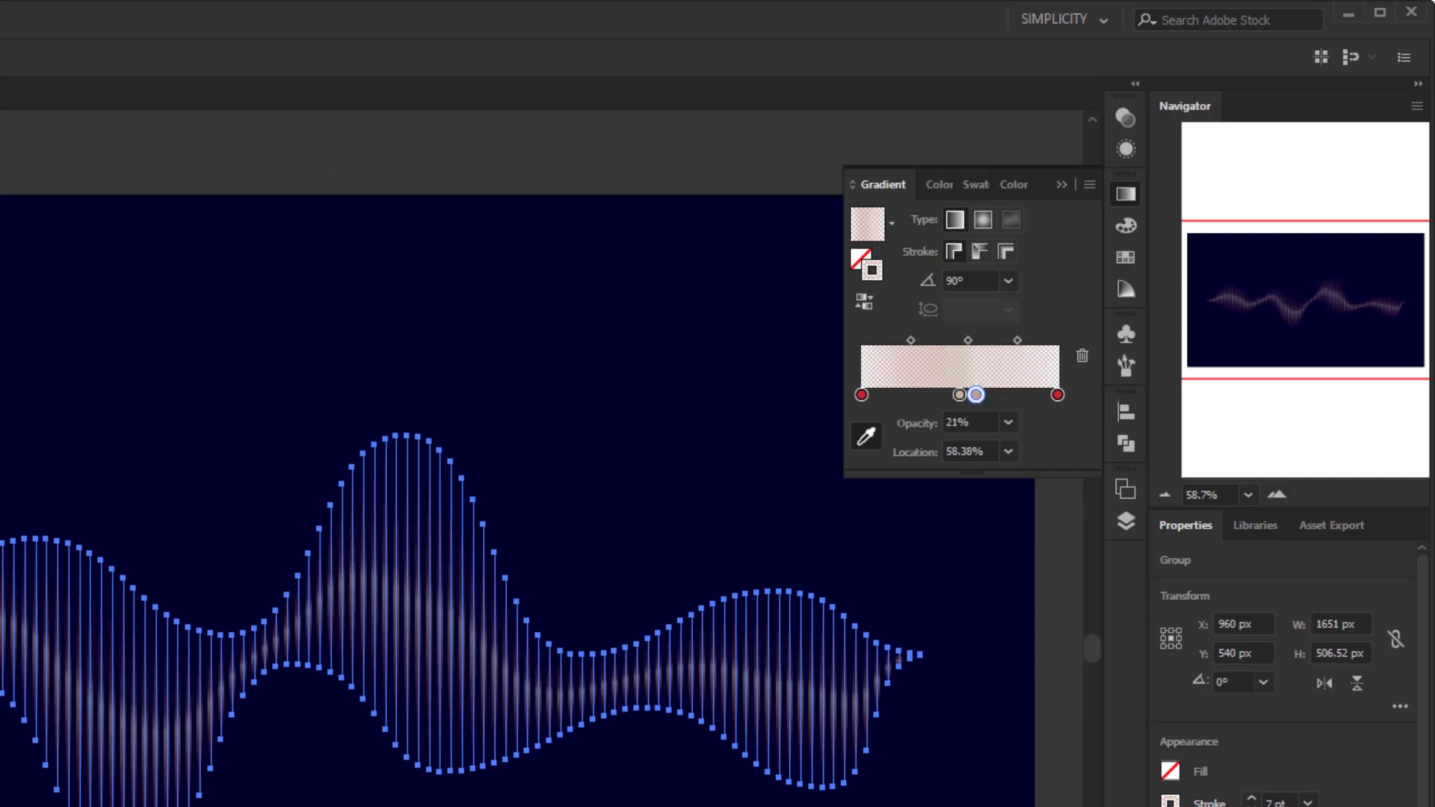
type("100")
key("Return")
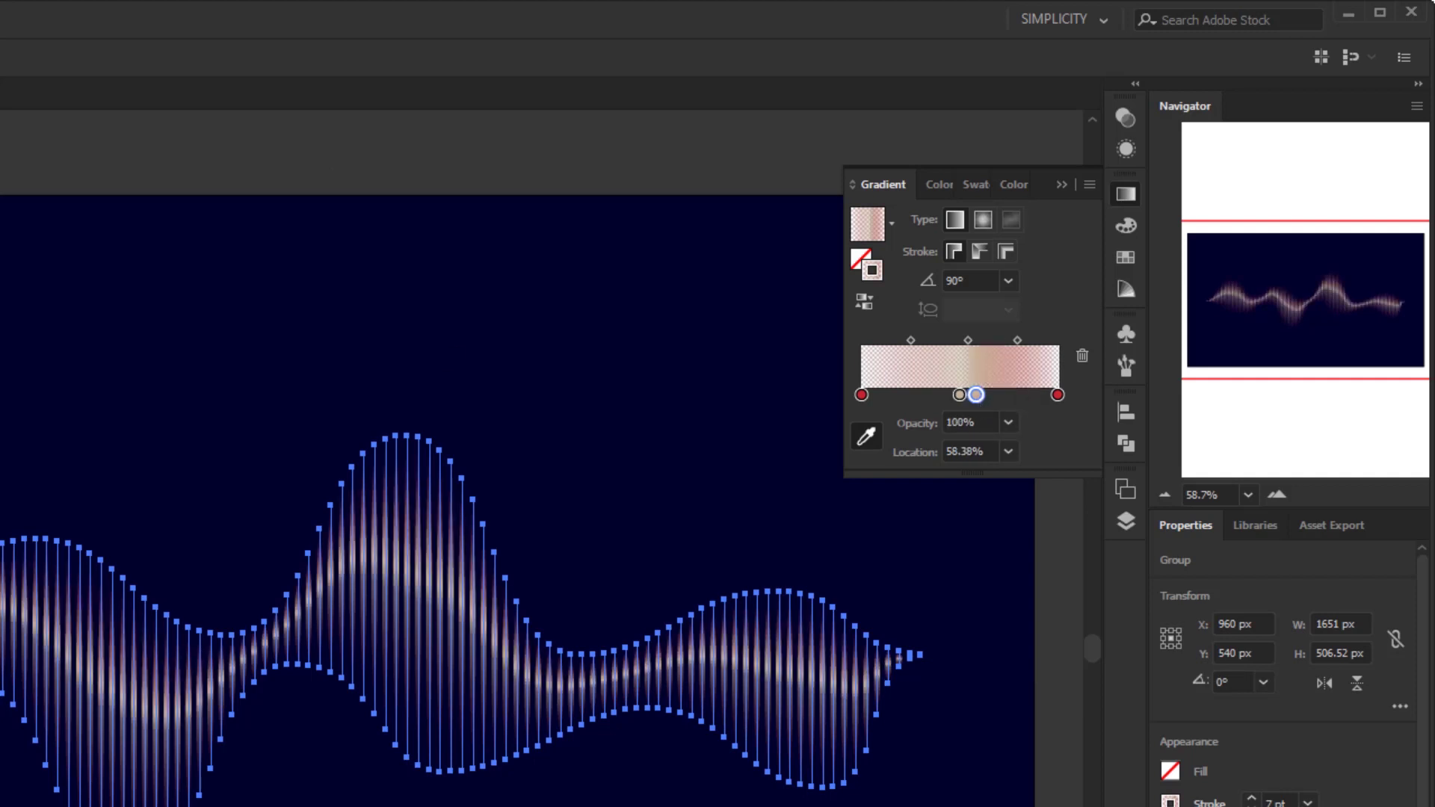
left_click(1008, 452)
left_click(1009, 453)
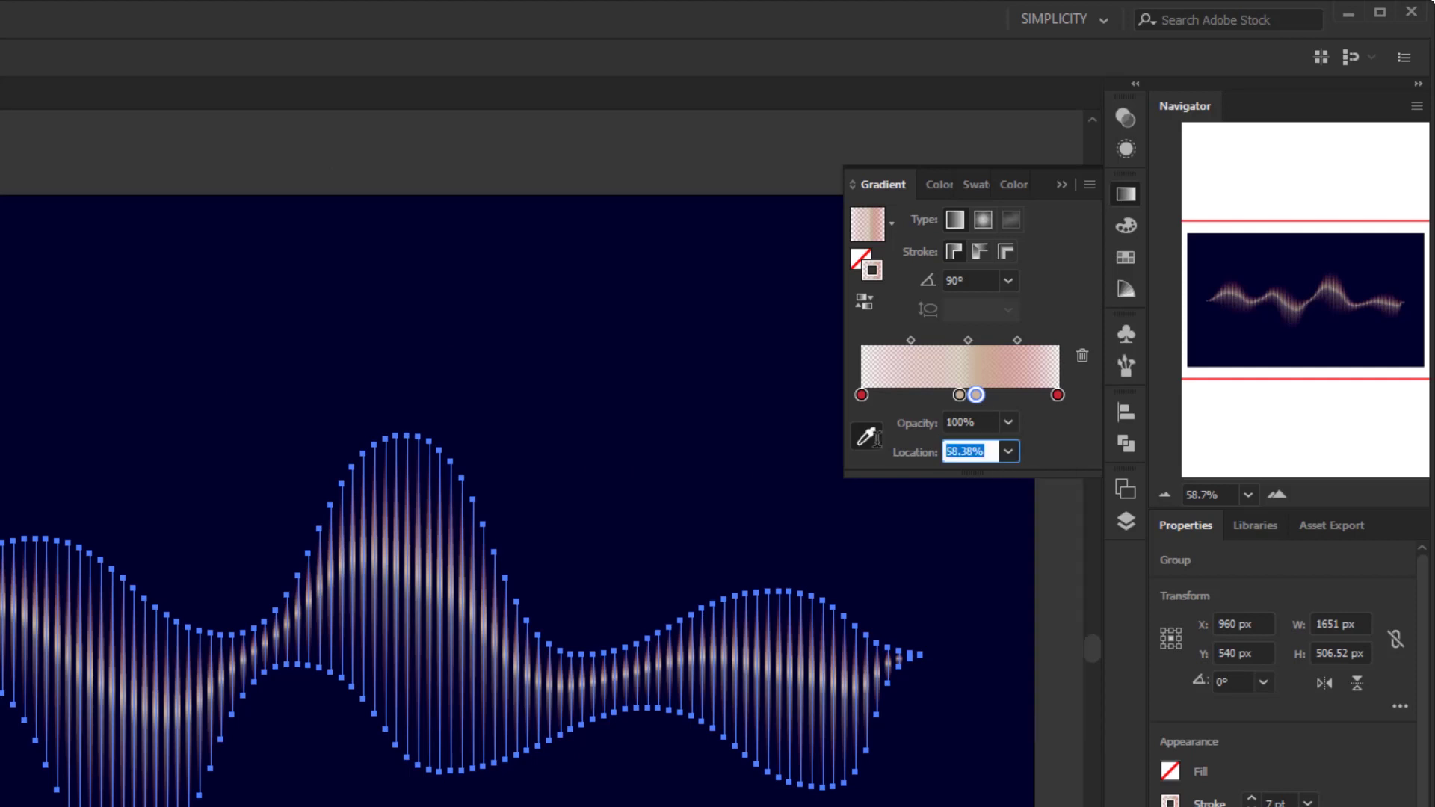
type("52")
left_click(985, 423)
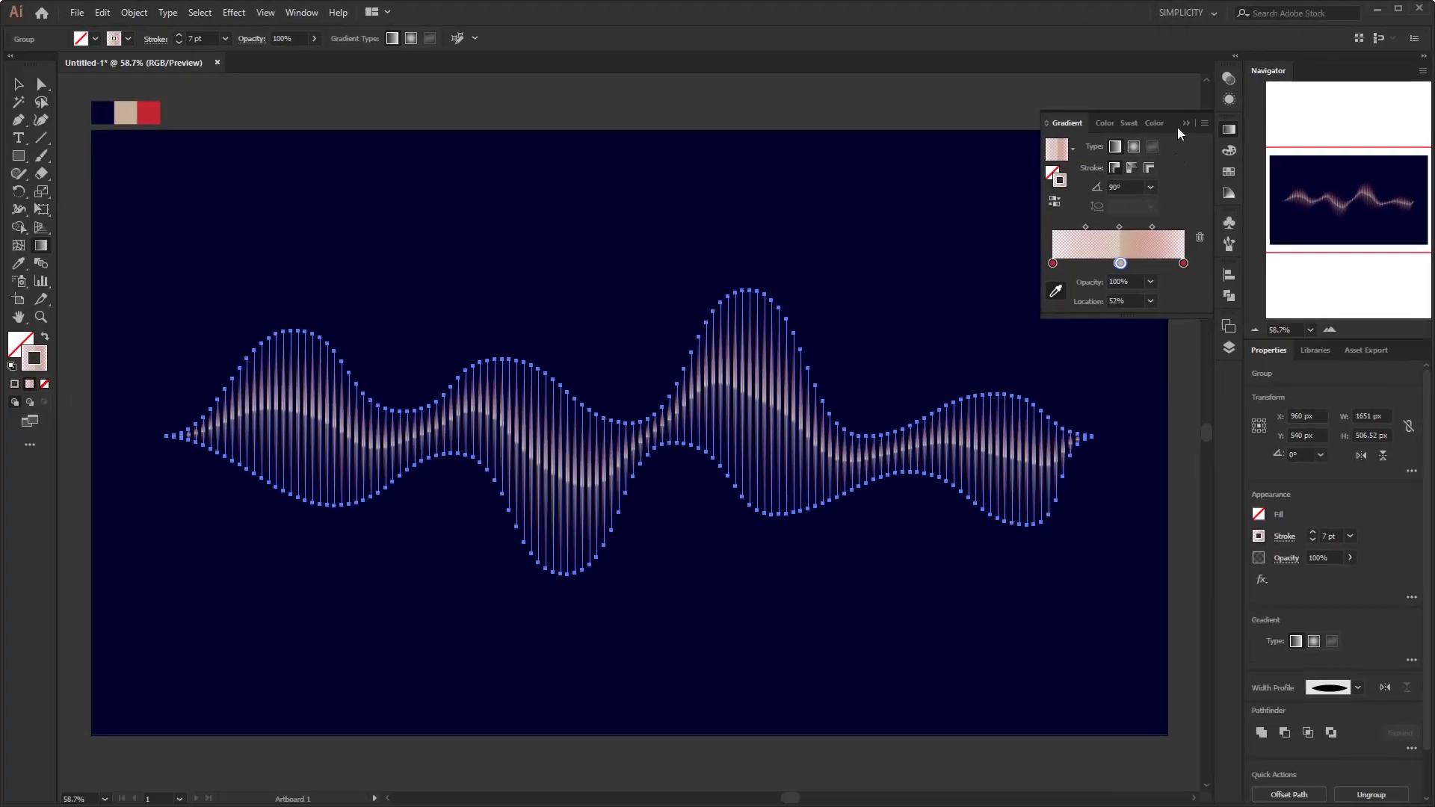
left_click(1061, 184)
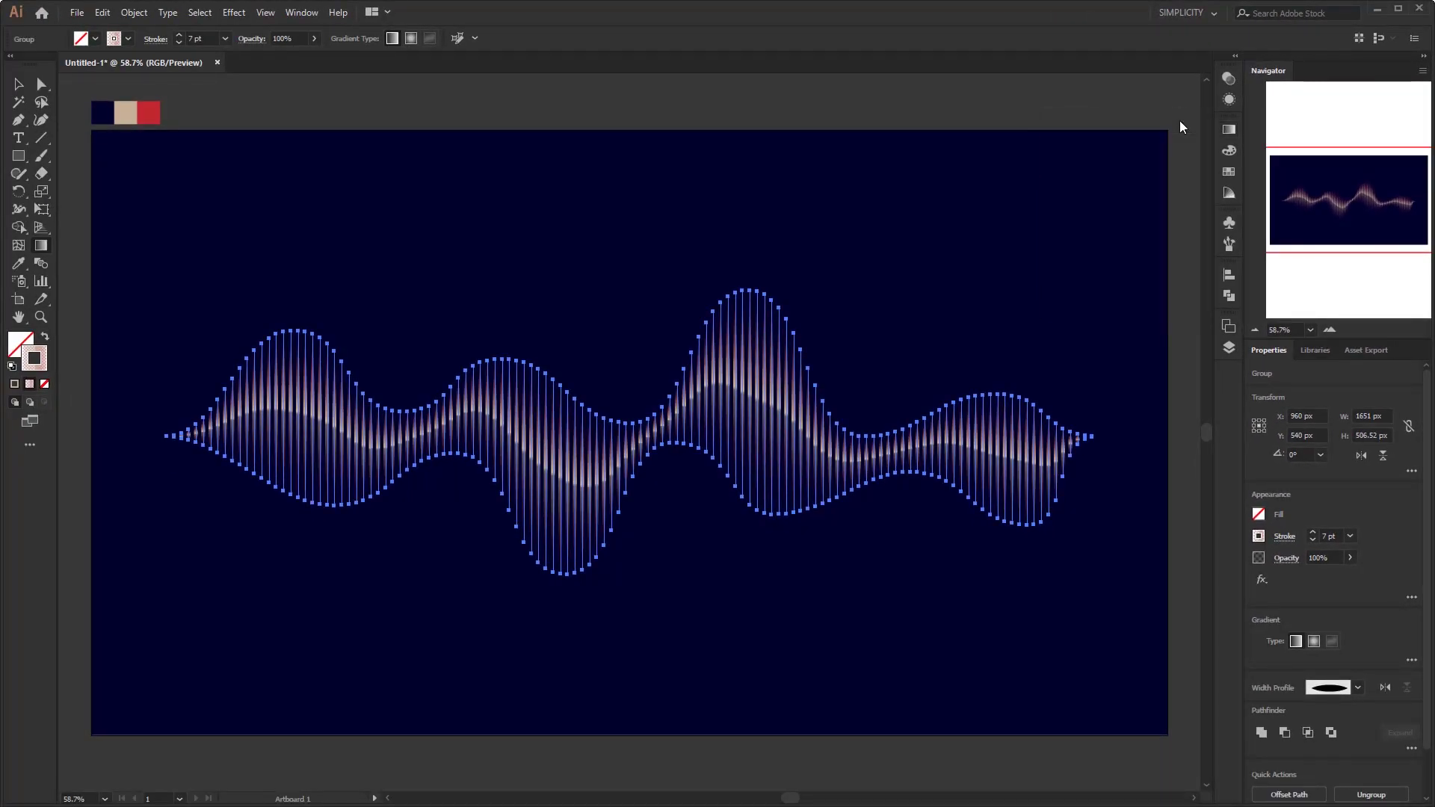
Step: Marquee-select the whole wave group and lock it with Object > Lock > Selection
left_click(15, 88)
left_click(542, 205)
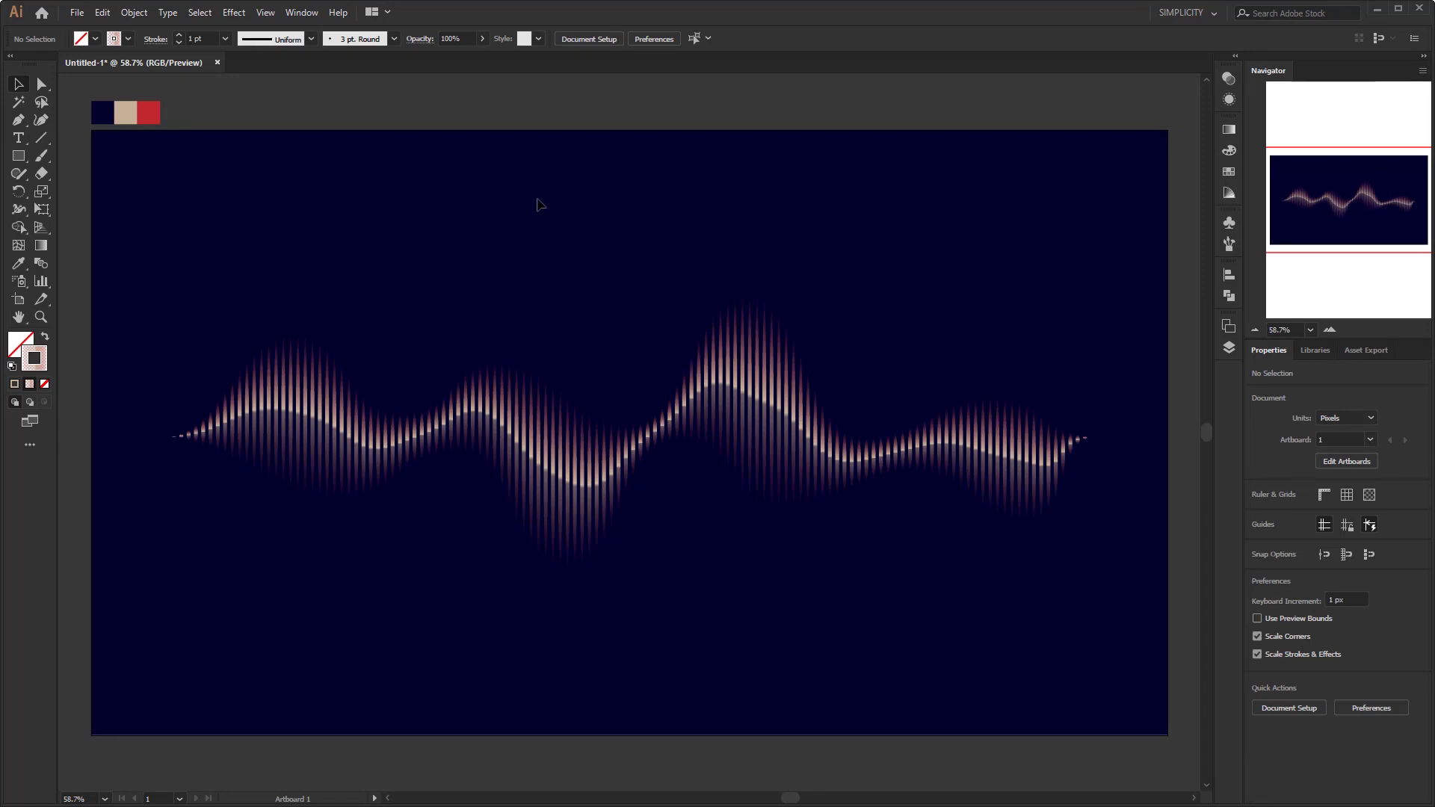
left_click_drag(541, 204, 699, 644)
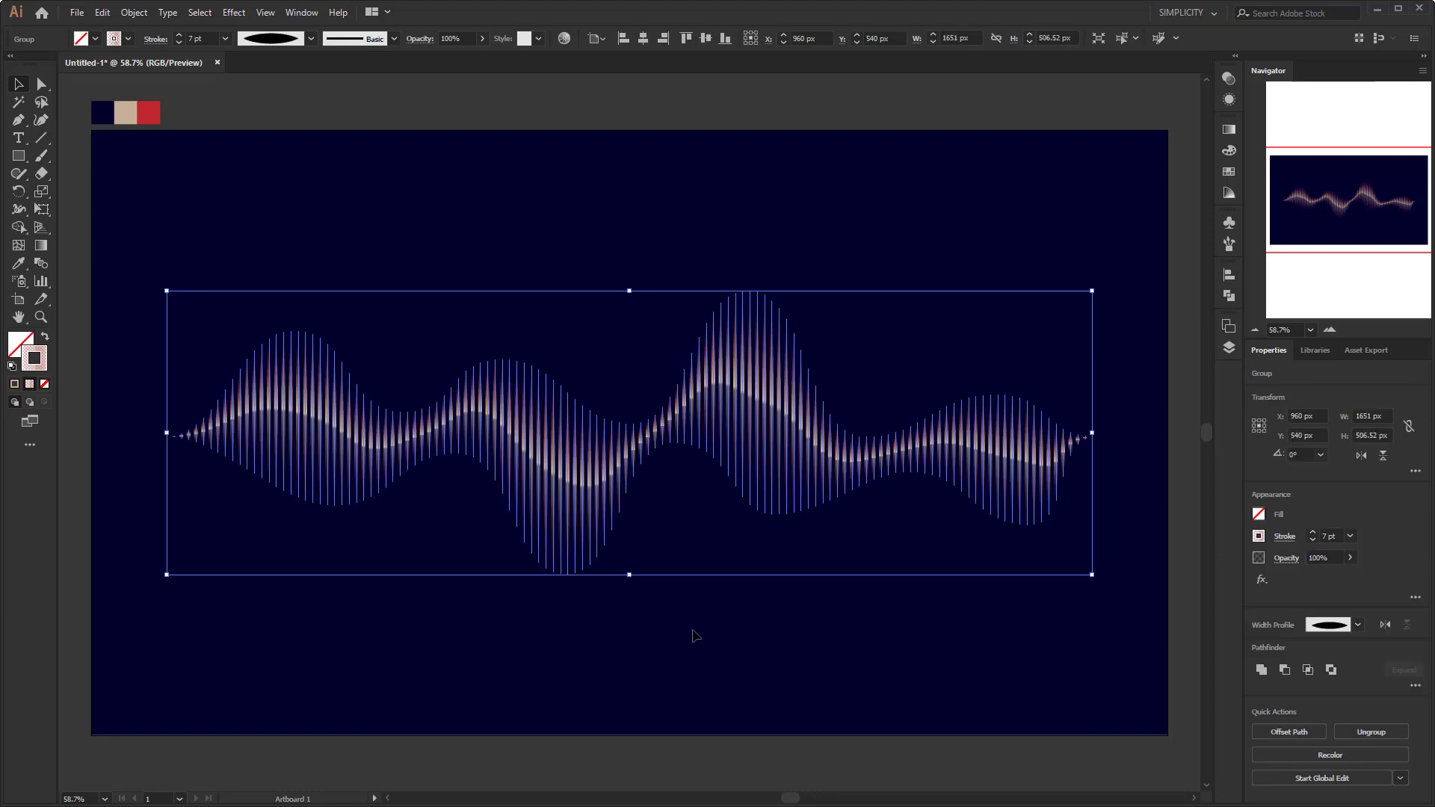
left_click(134, 13)
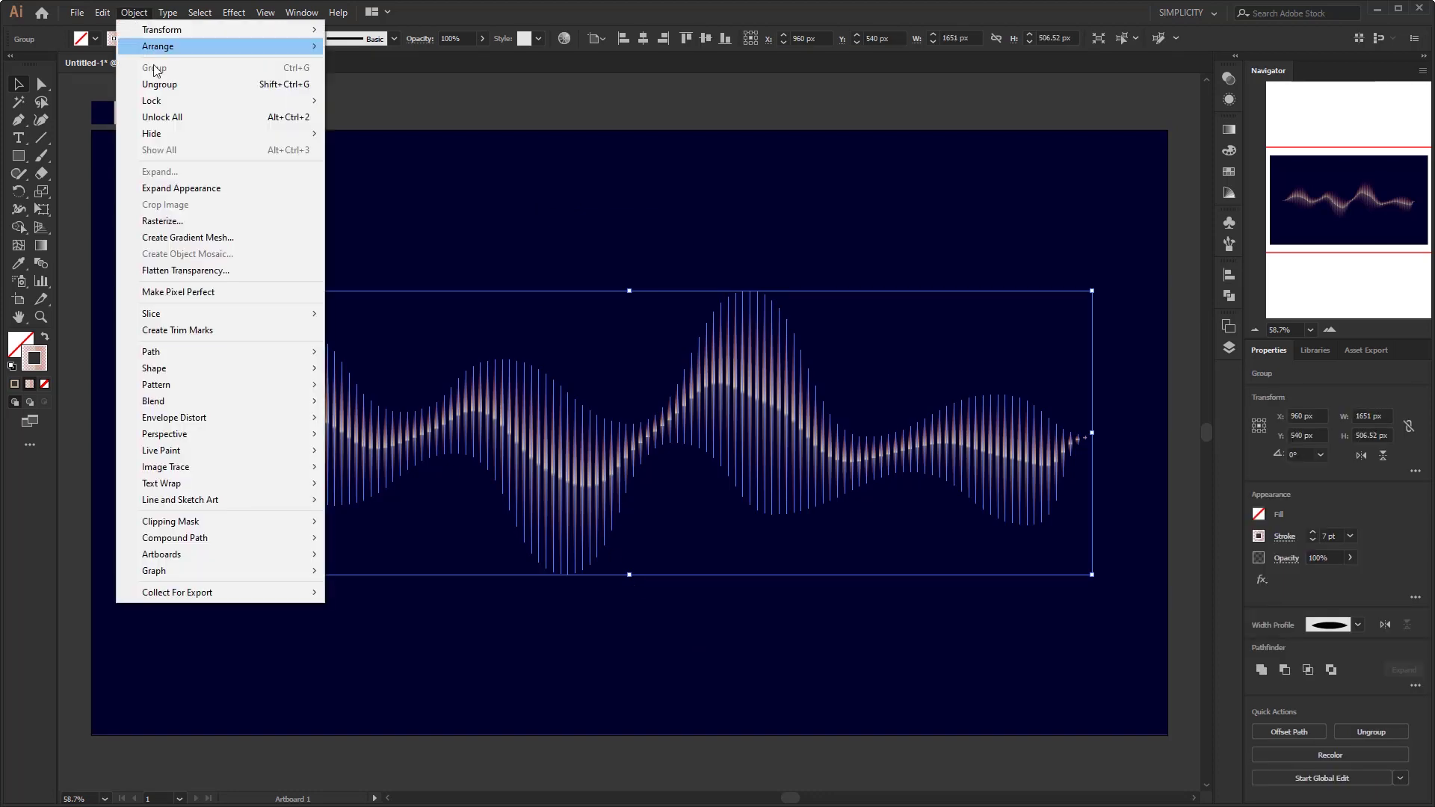
mouse_move(186, 103)
left_click(373, 100)
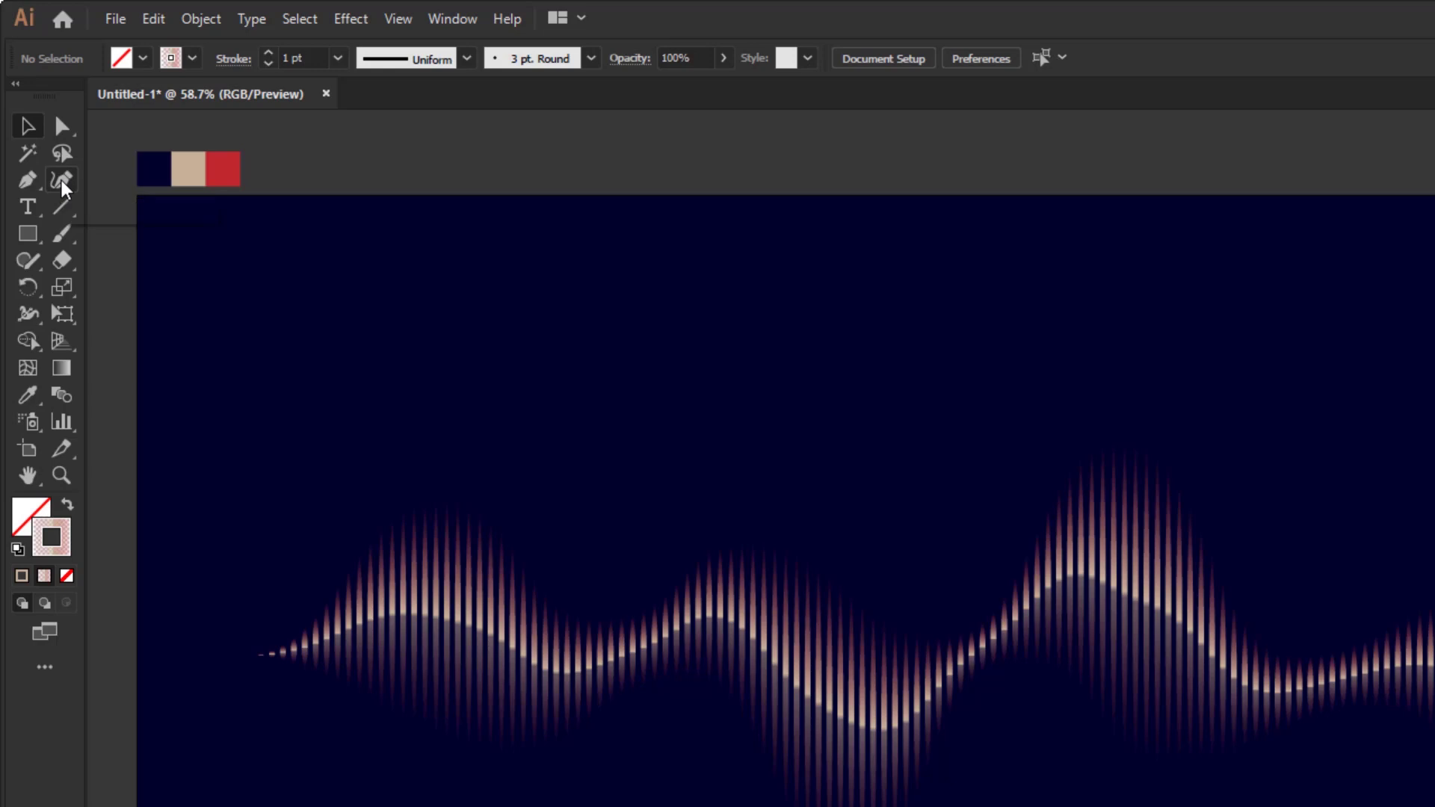
Step: Draw a Curvature Tool line weaving over and under the wave from left tip to right end, then deselect
left_click(62, 182)
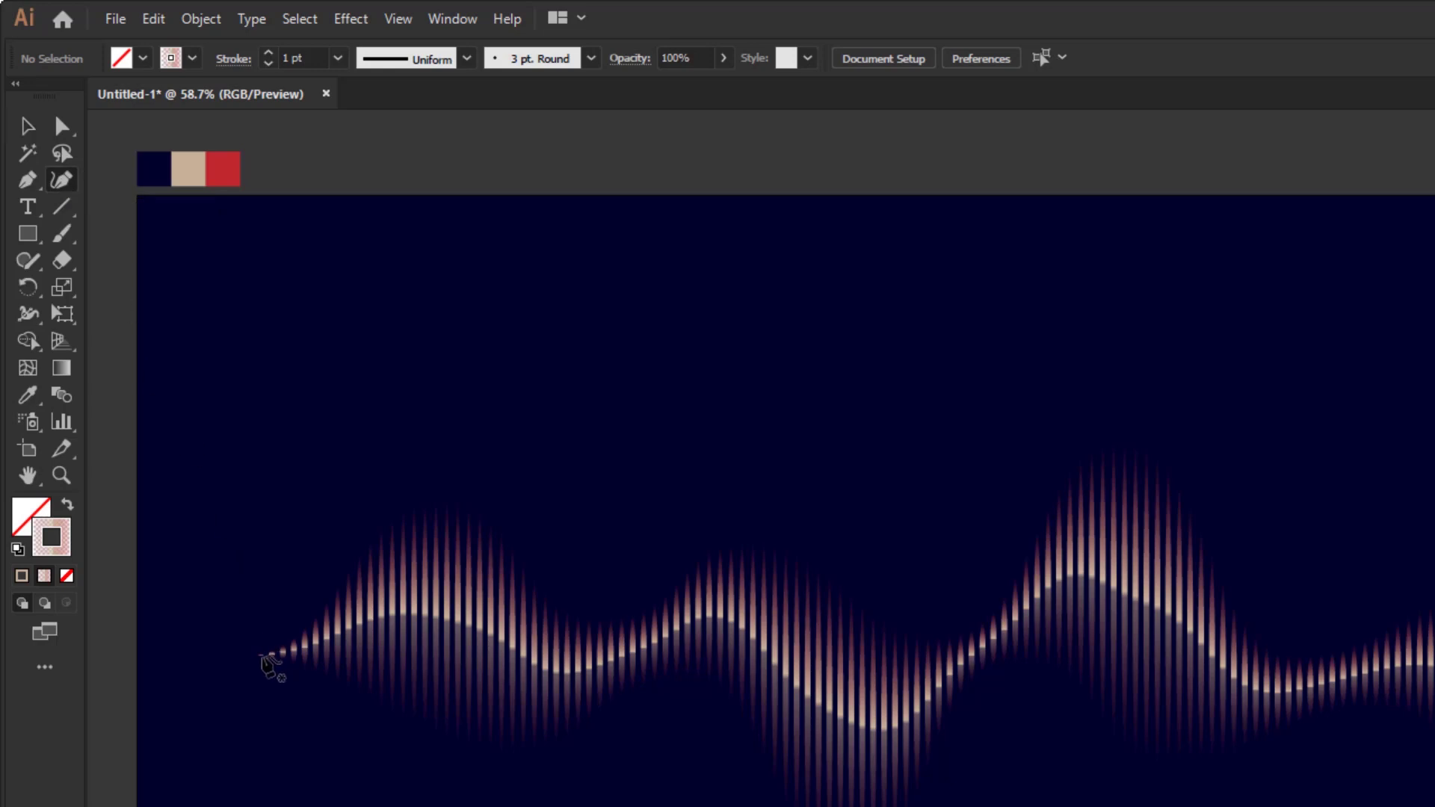
left_click(250, 654)
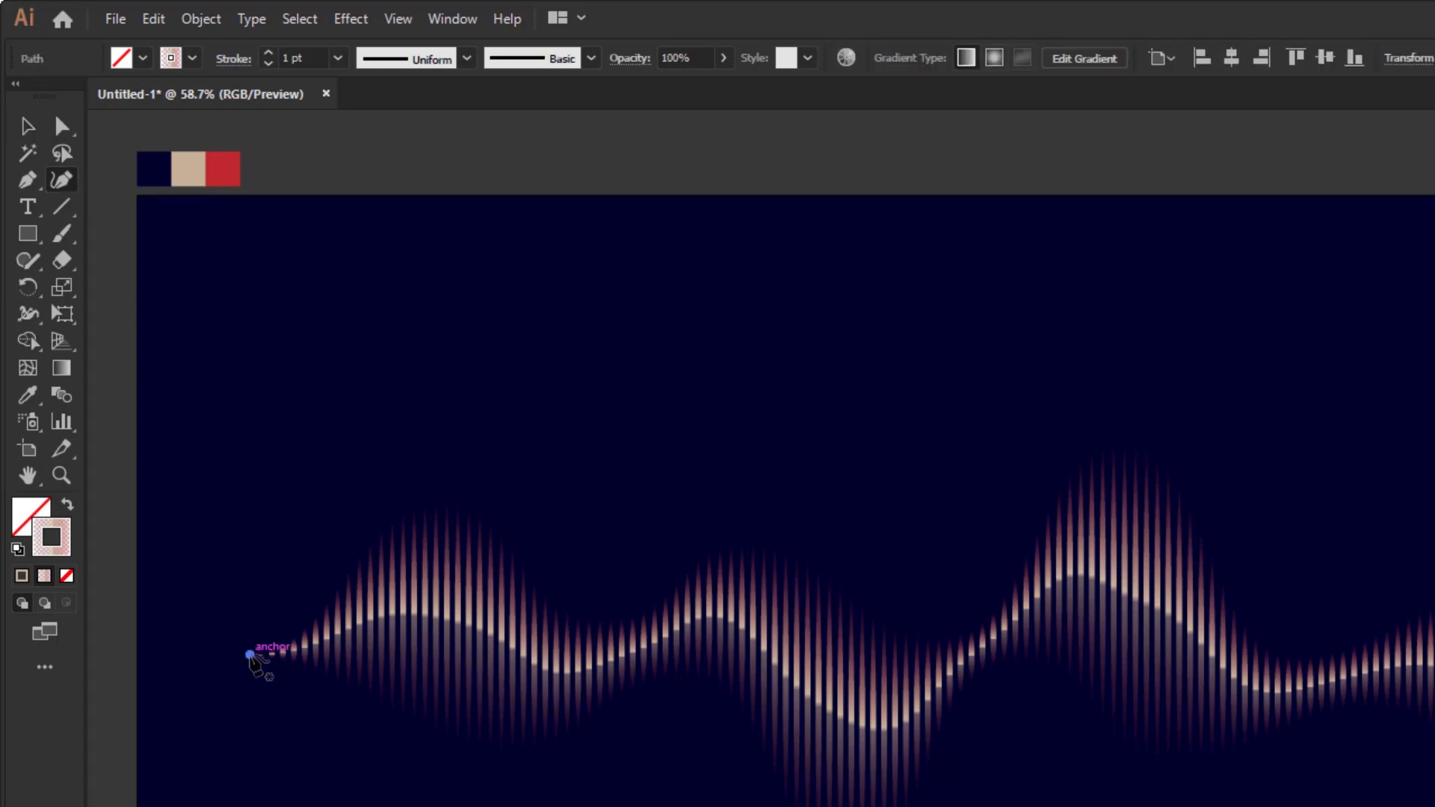
left_click(362, 518)
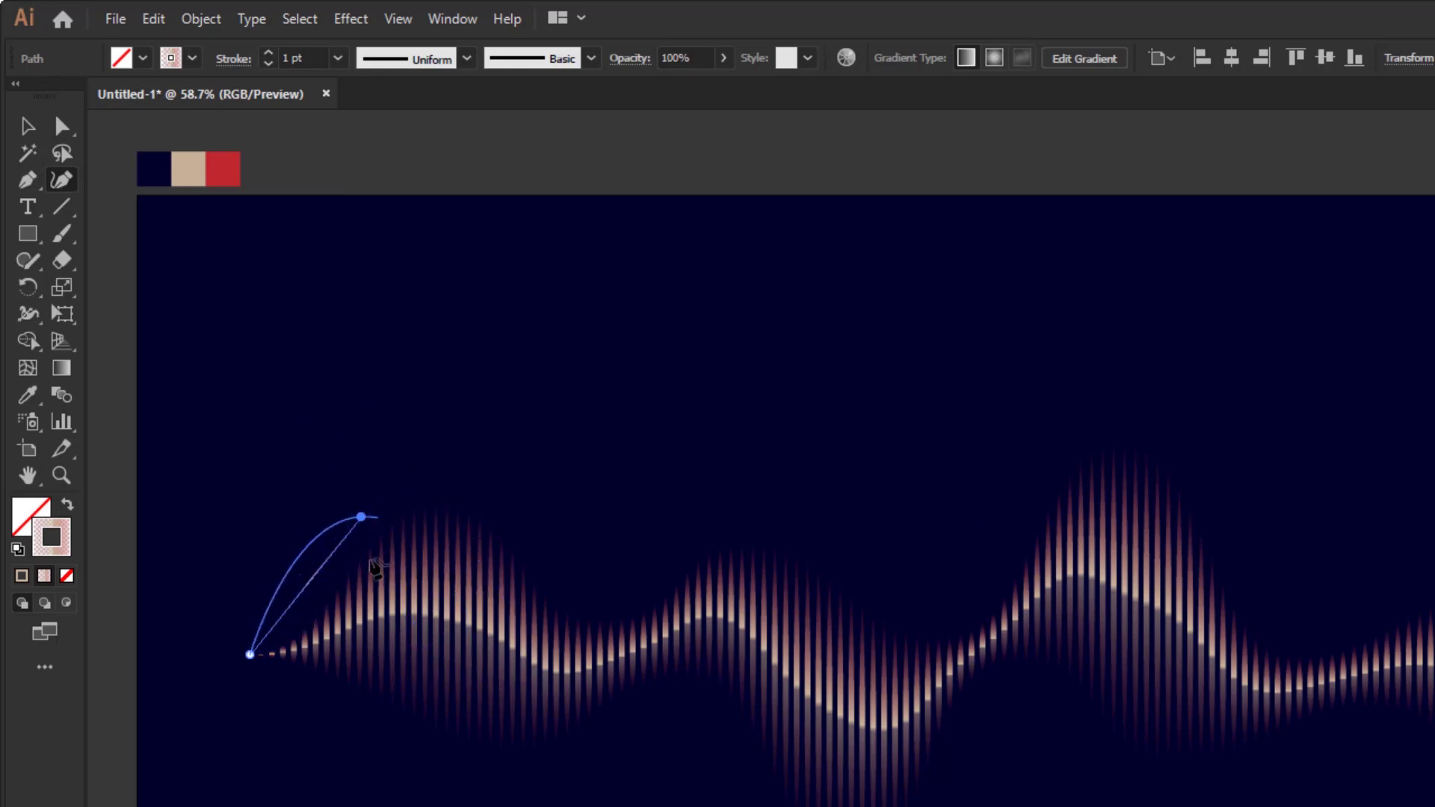
left_click(439, 748)
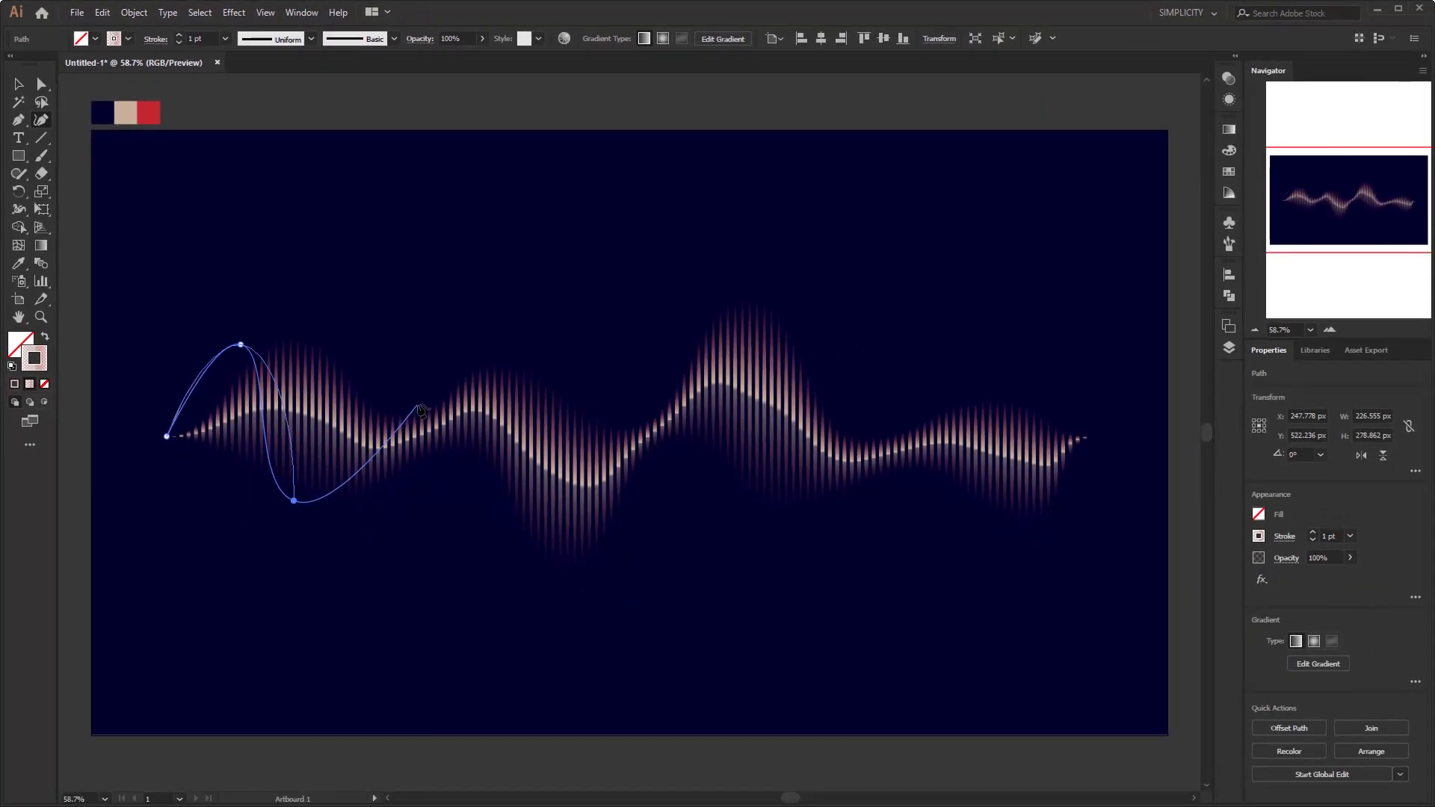
left_click(418, 404)
left_click(490, 487)
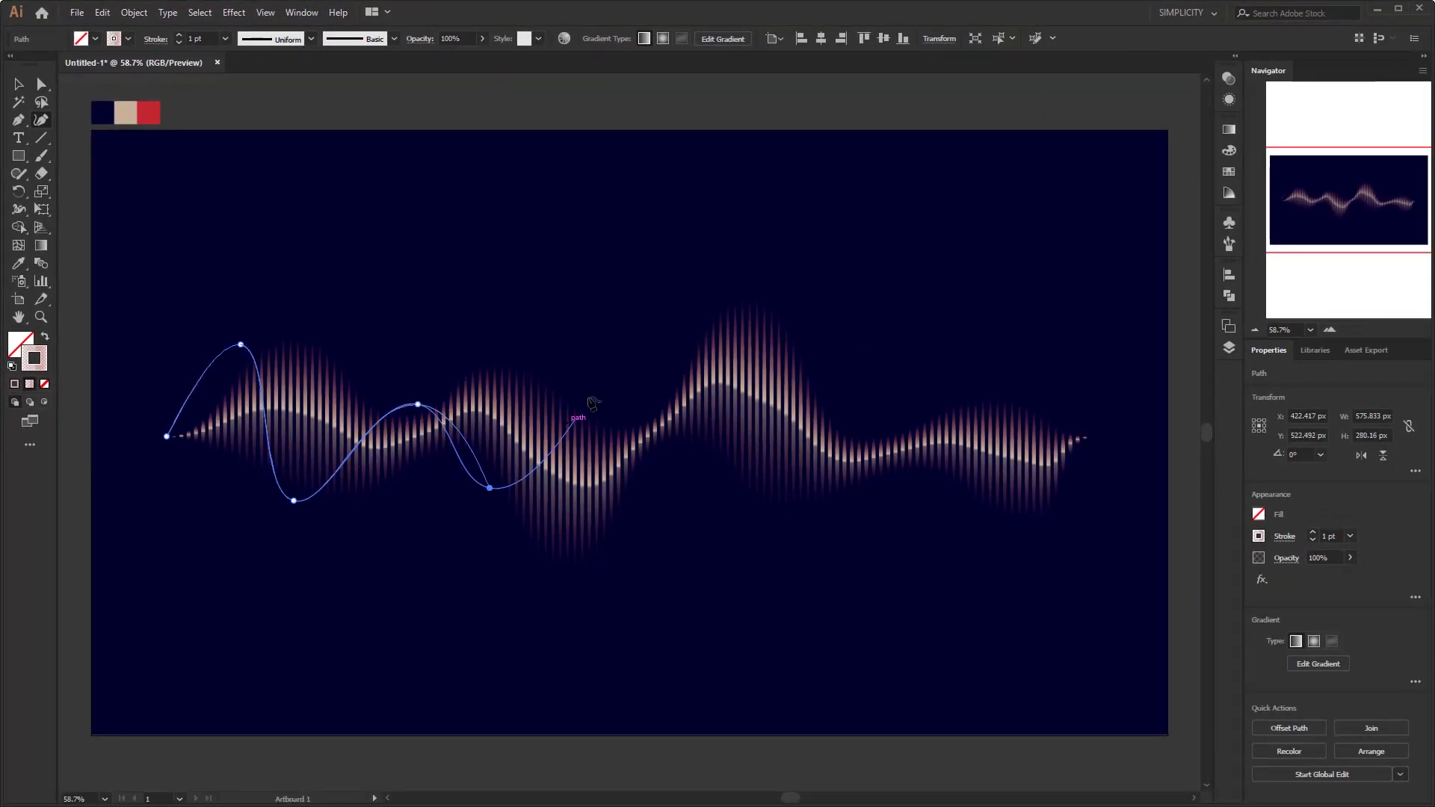
left_click(613, 365)
left_click(731, 477)
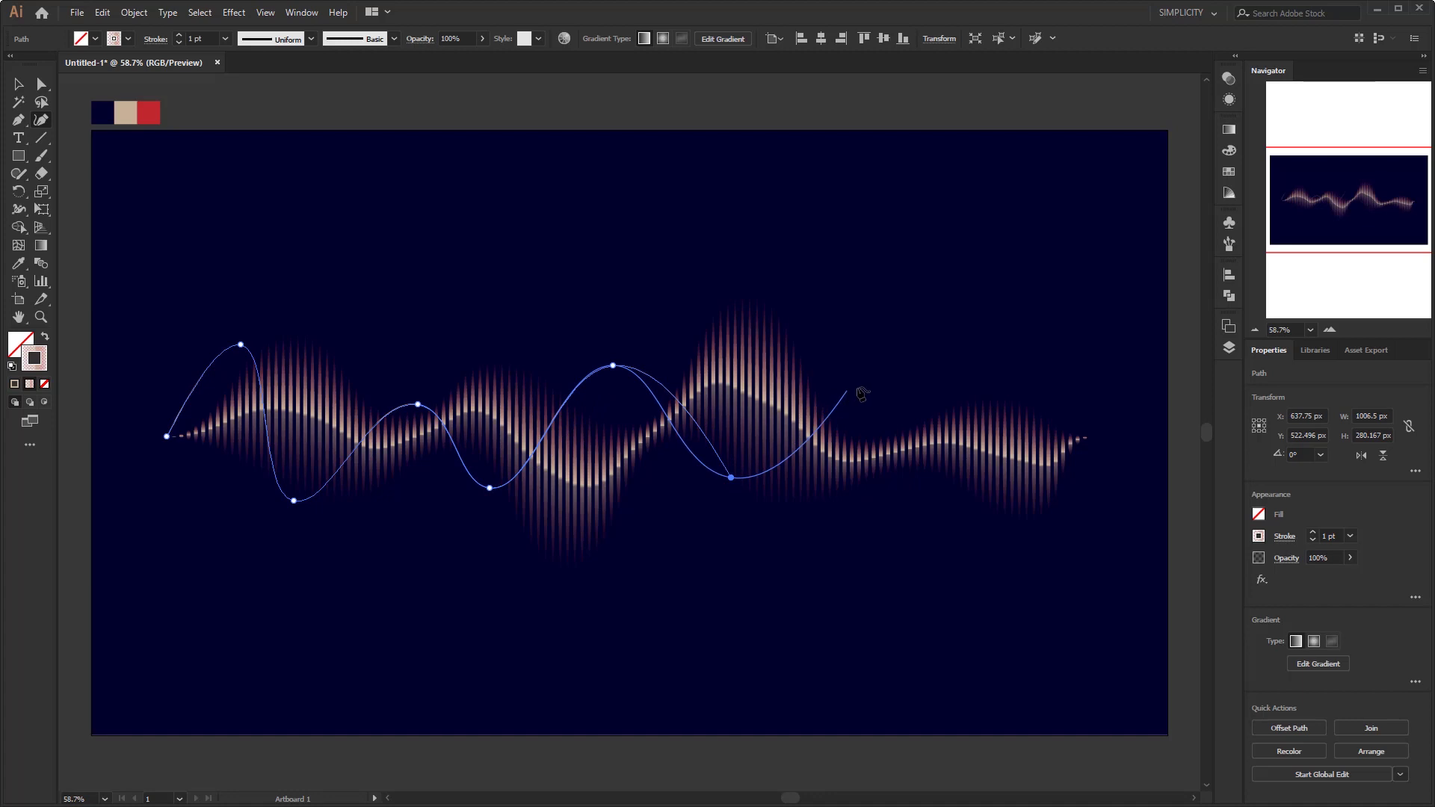
left_click(860, 387)
left_click(945, 487)
left_click(1020, 397)
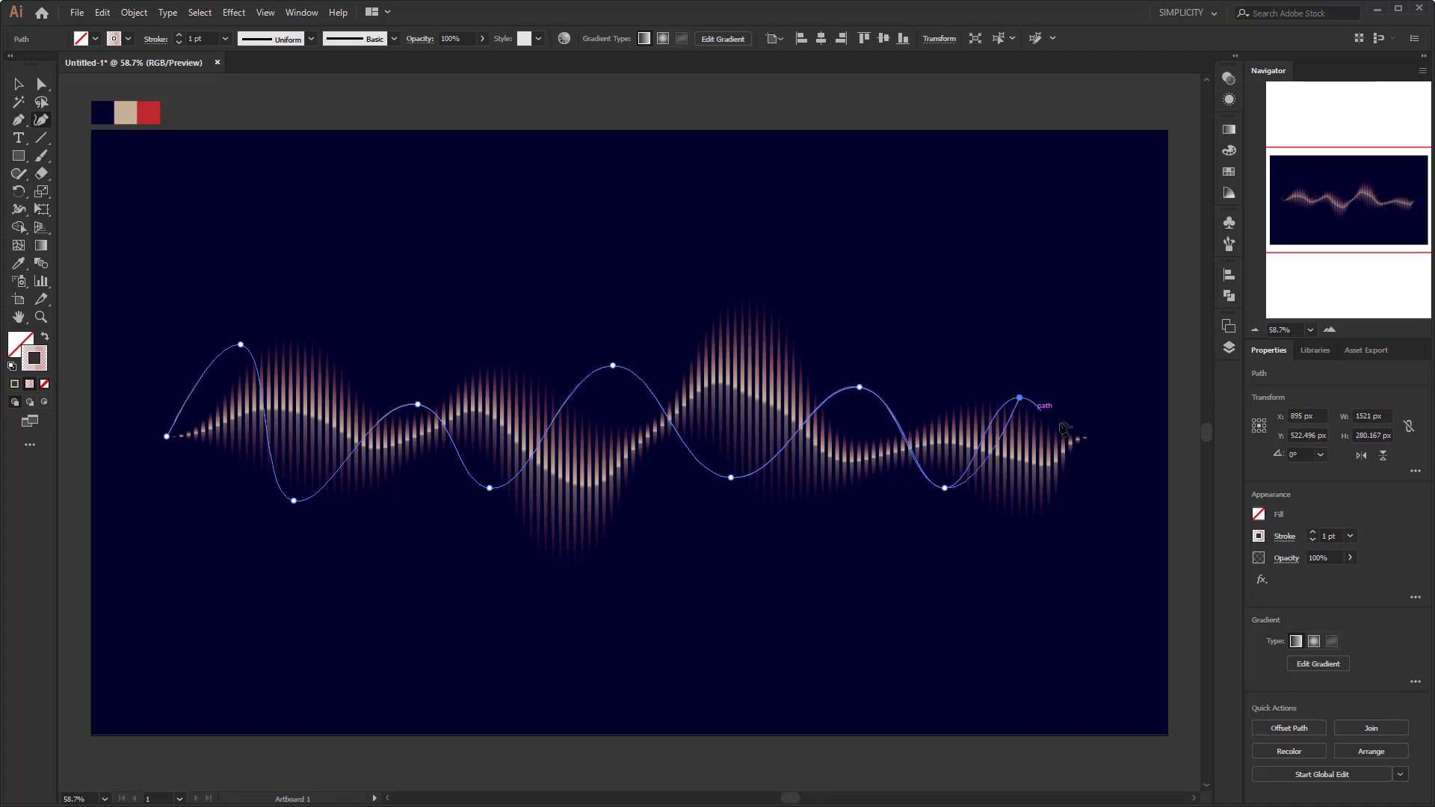
left_click(1100, 438)
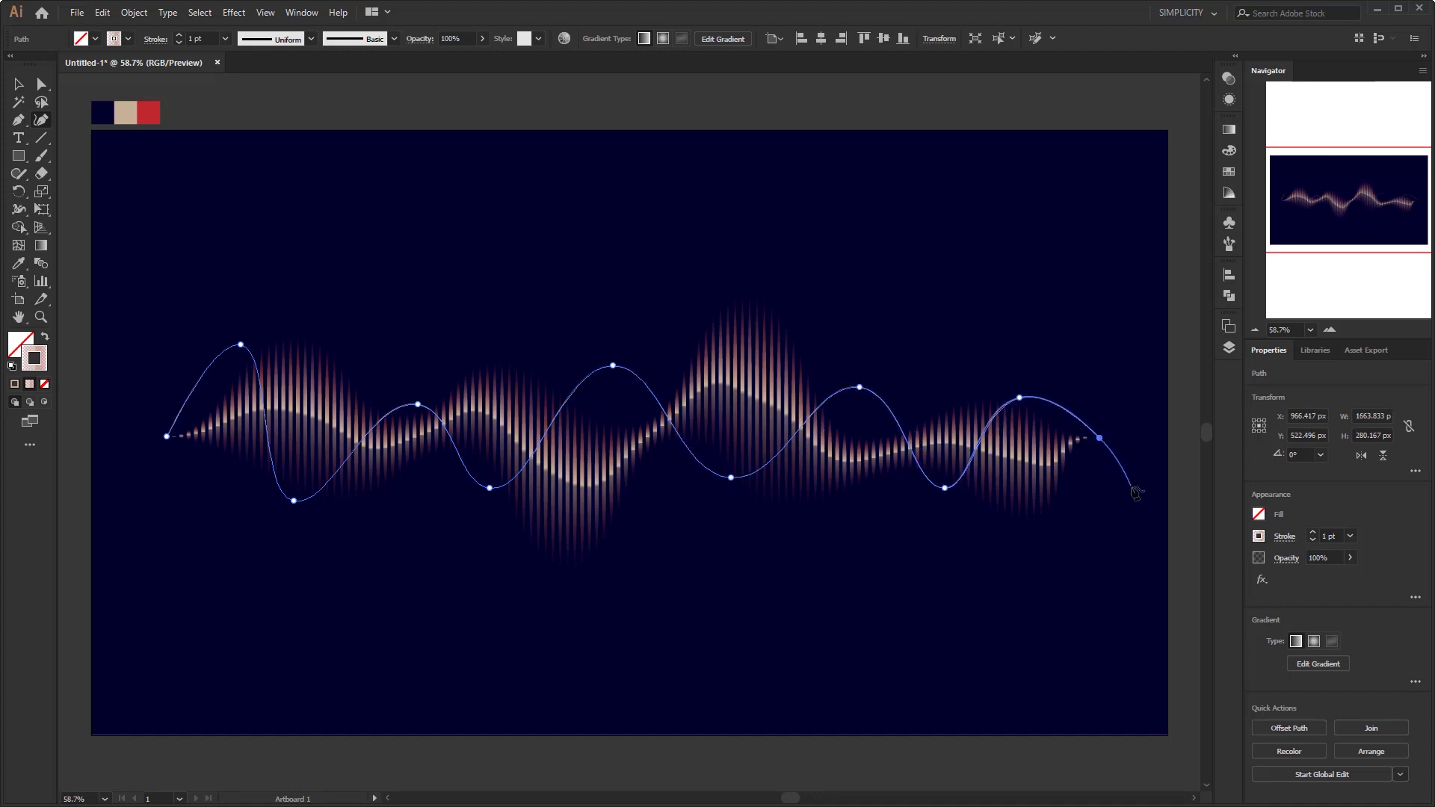
key("Escape")
key("ctrl+shift+a")
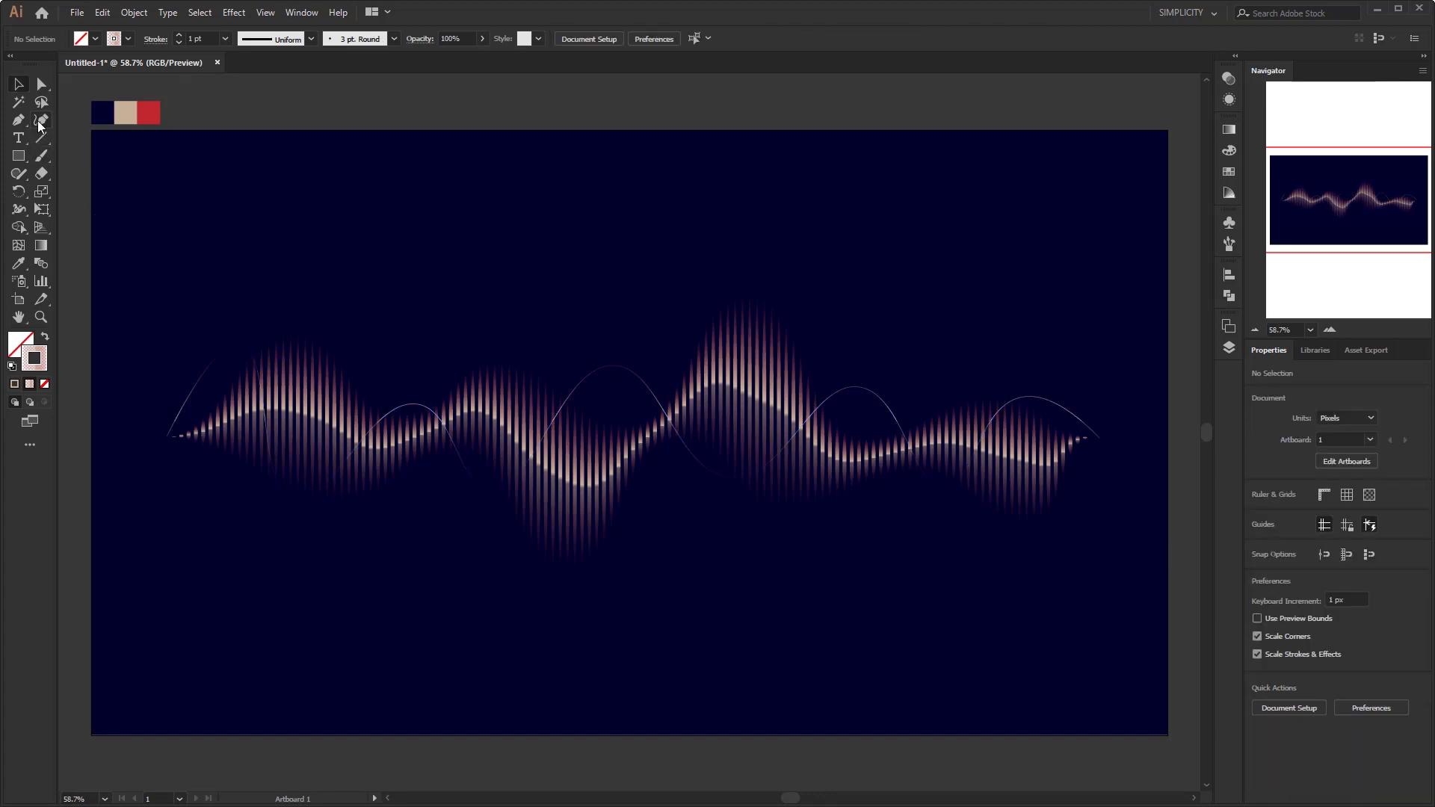
Step: Draw a second wavy Curvature Tool line across the wave from its left tip to its right end
left_click(164, 435)
left_click(220, 487)
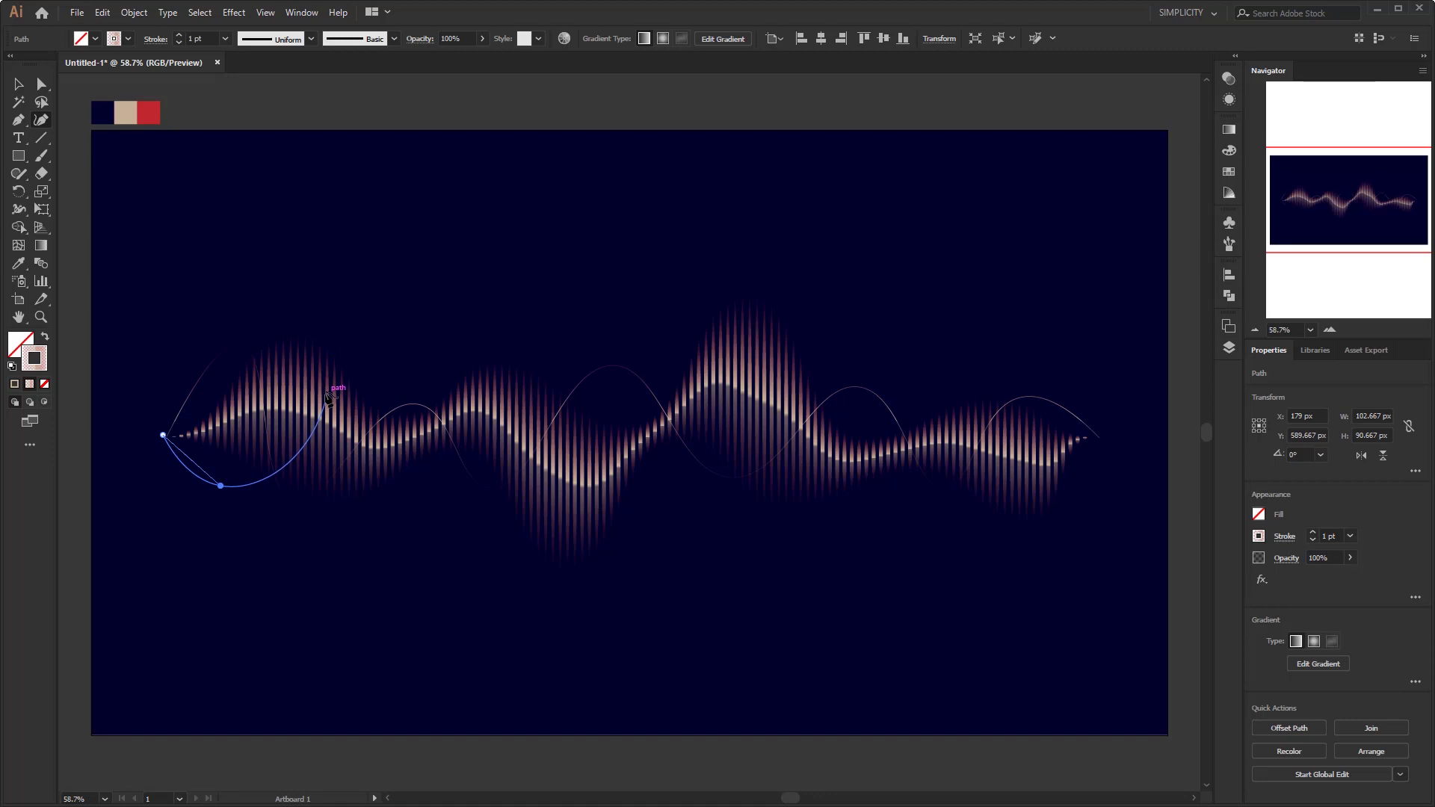
left_click(327, 394)
left_click(412, 493)
left_click(488, 452)
left_click(572, 483)
left_click(625, 409)
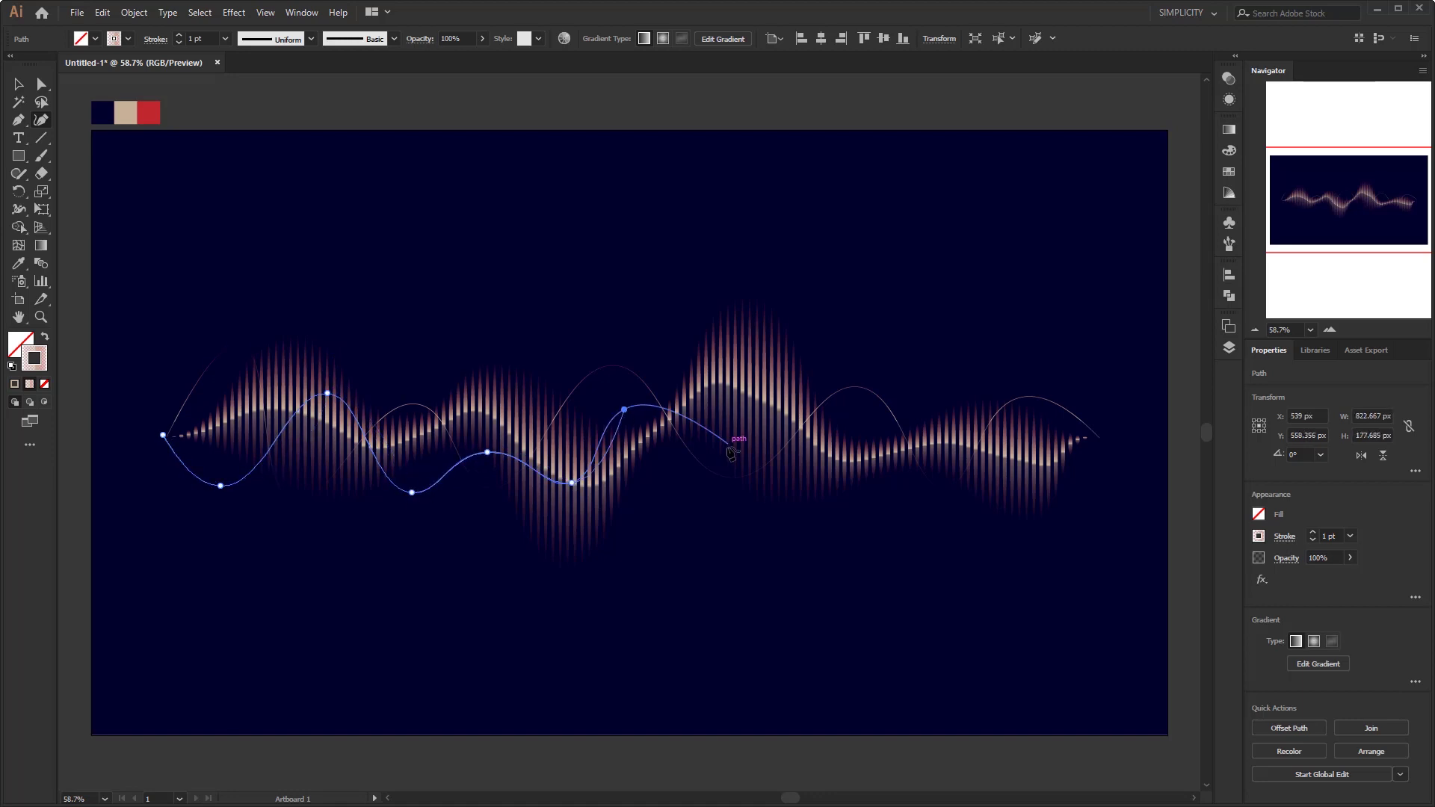
left_click(720, 515)
left_click(764, 404)
left_click(859, 472)
left_click(931, 388)
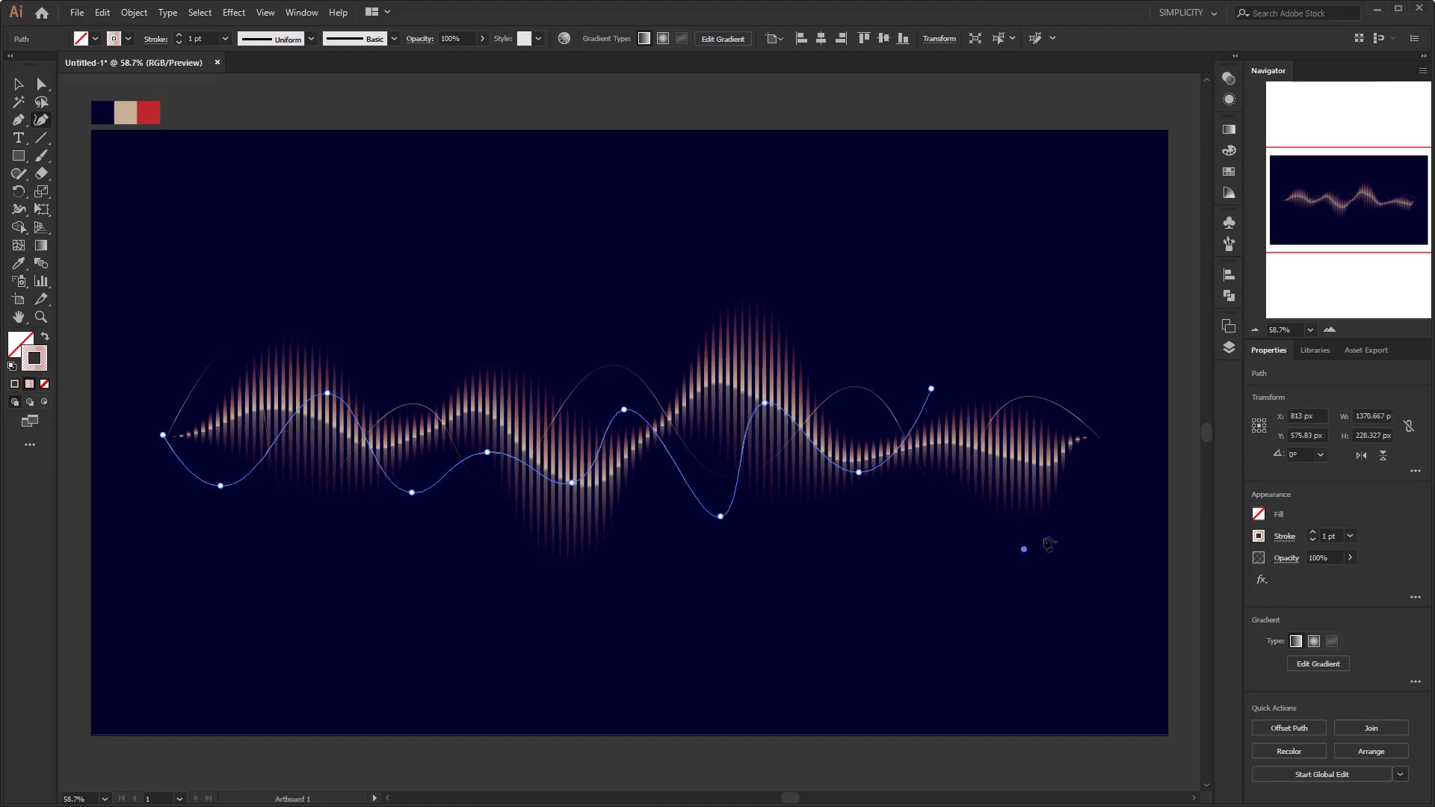
left_click(1104, 446)
key("v")
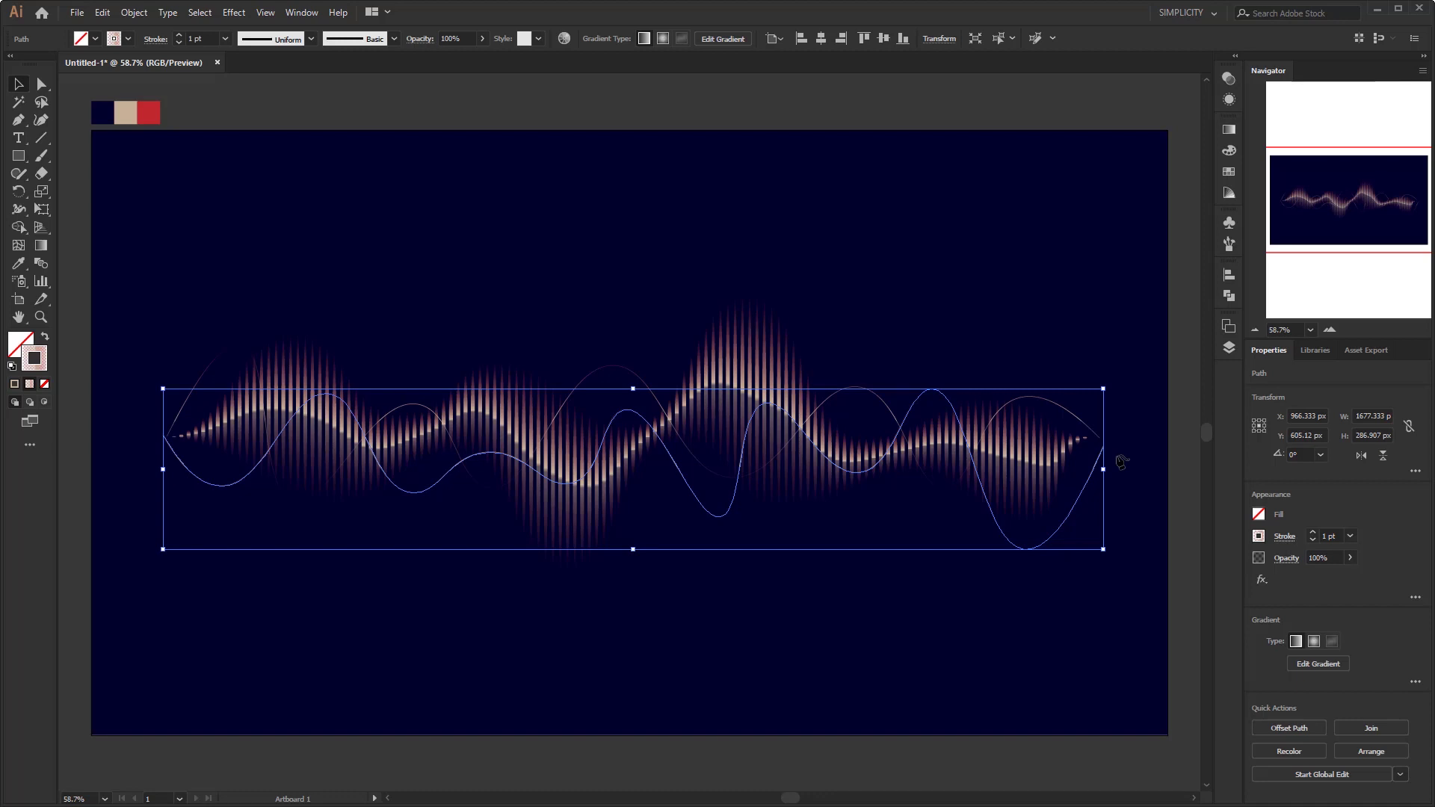
Step: Reshape the second line's right and left end curves with the Direct Selection tool
left_click(1121, 462)
left_click(1105, 453)
key("a")
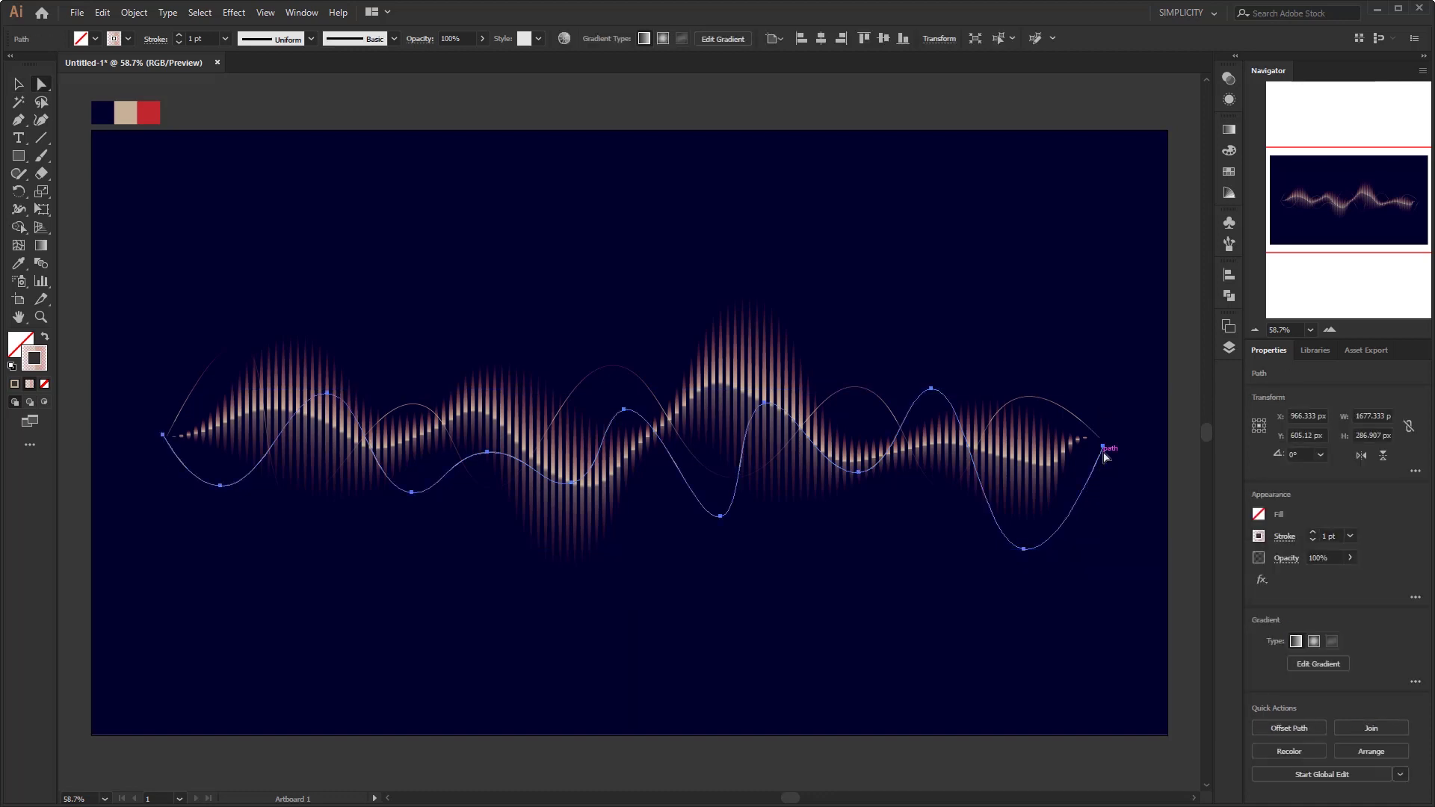
left_click(1104, 447)
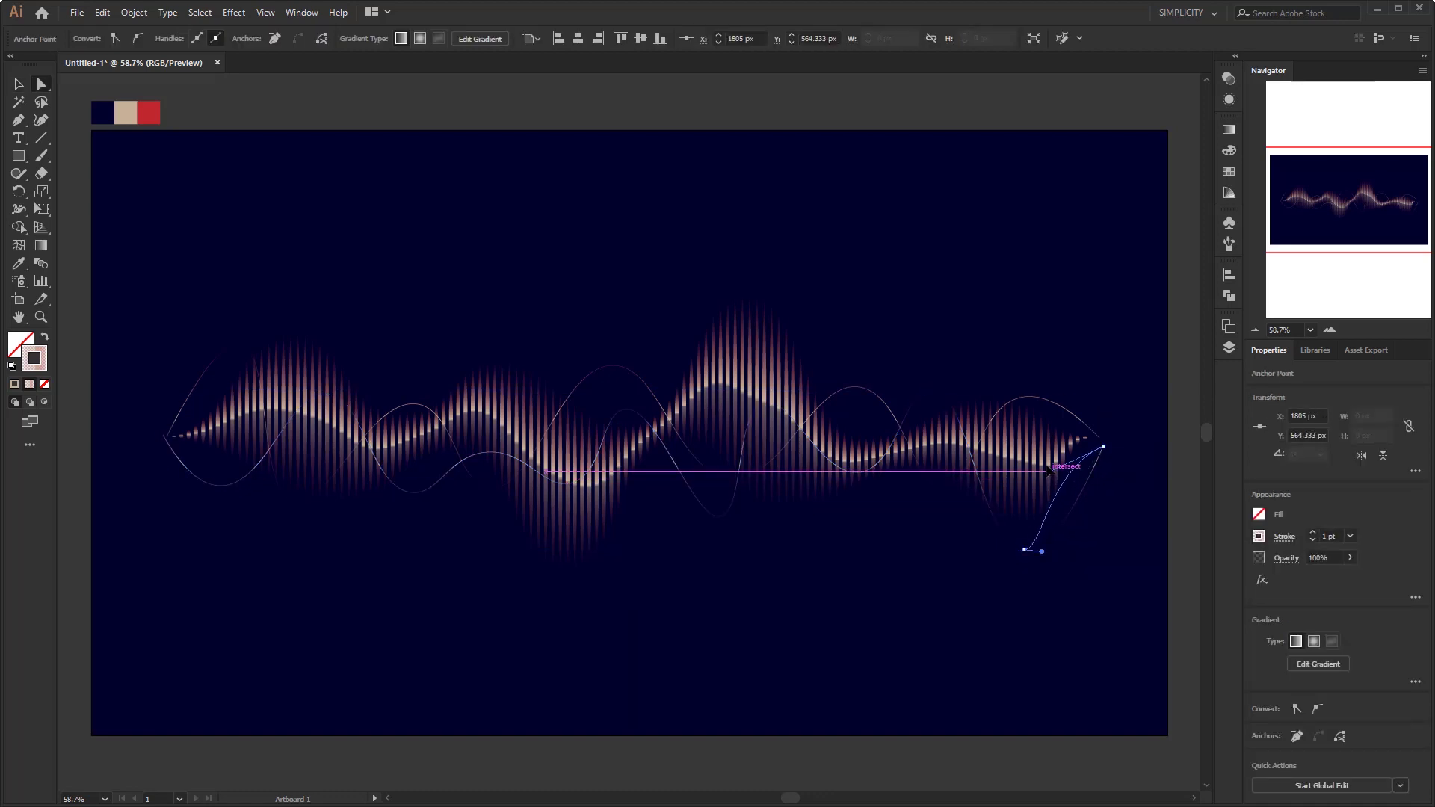
left_click_drag(1049, 470, 1085, 432)
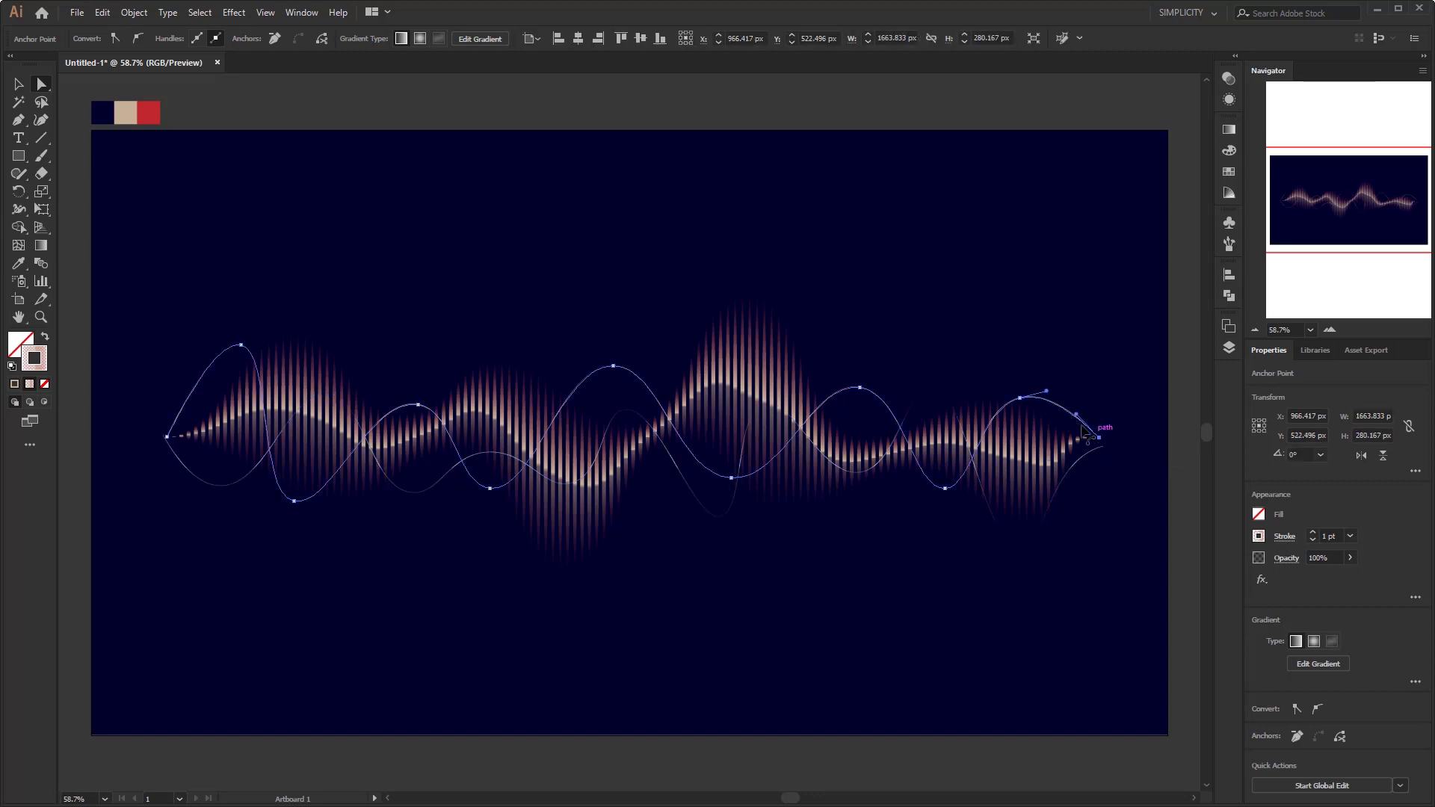
left_click_drag(1077, 491, 1020, 525)
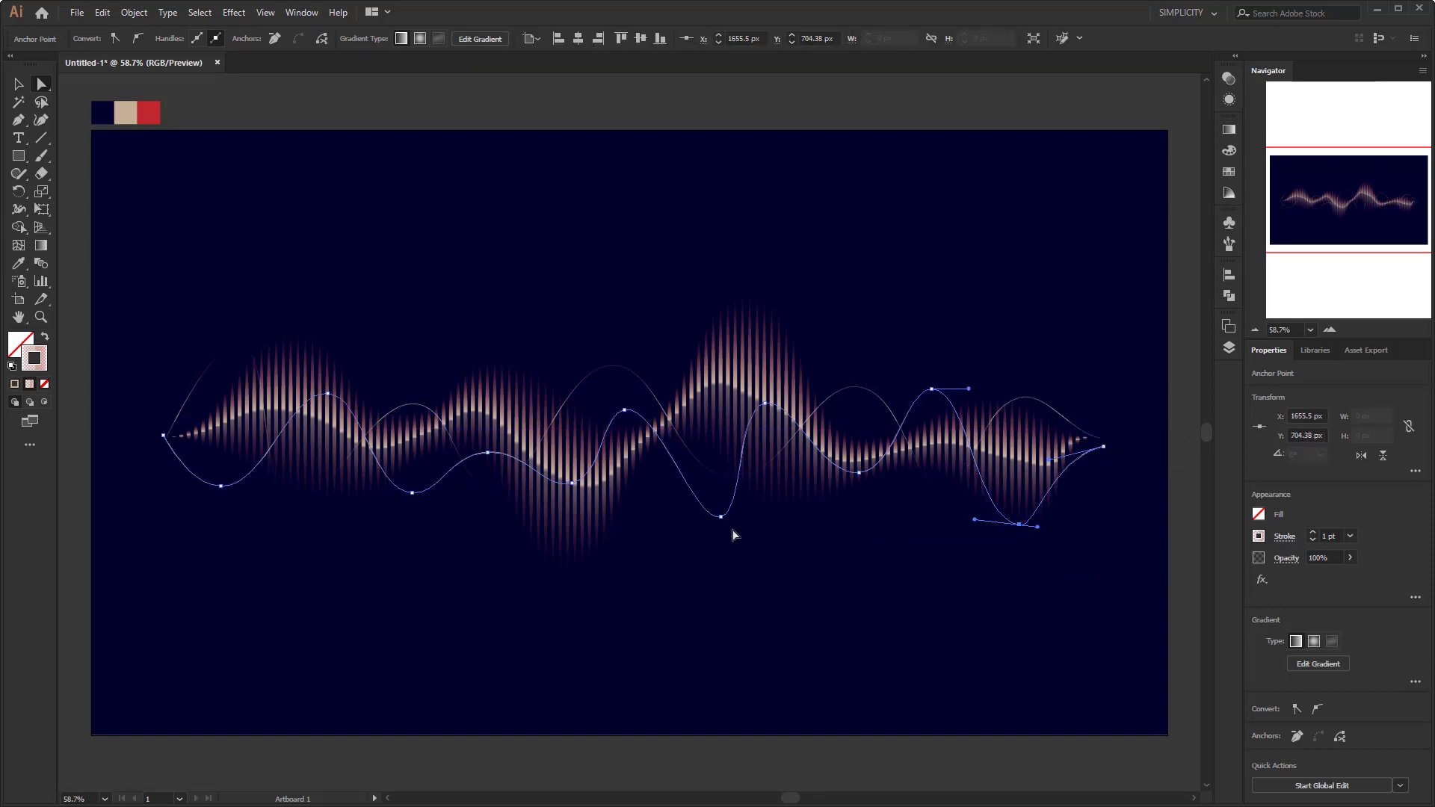
left_click(181, 461)
mouse_move(199, 453)
left_mouse_down()
mouse_move(179, 464)
mouse_move(176, 427)
mouse_move(211, 434)
left_mouse_up()
left_click(165, 433)
Step: Snap the first line's right end onto the wave tip and select both wavy lines
left_click(371, 585)
left_click(1099, 437)
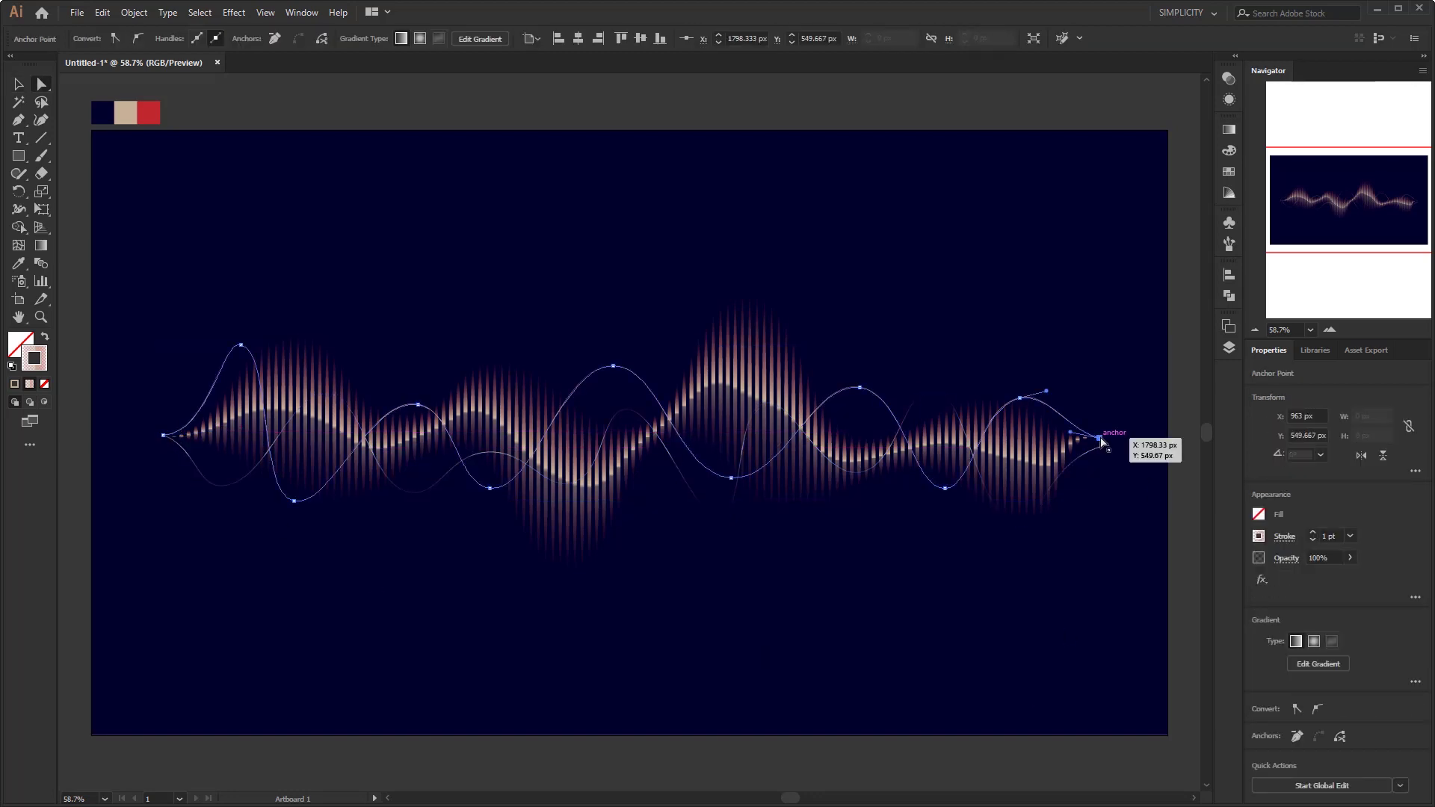
left_click_drag(1101, 441, 1104, 444)
key("v")
left_click(623, 441)
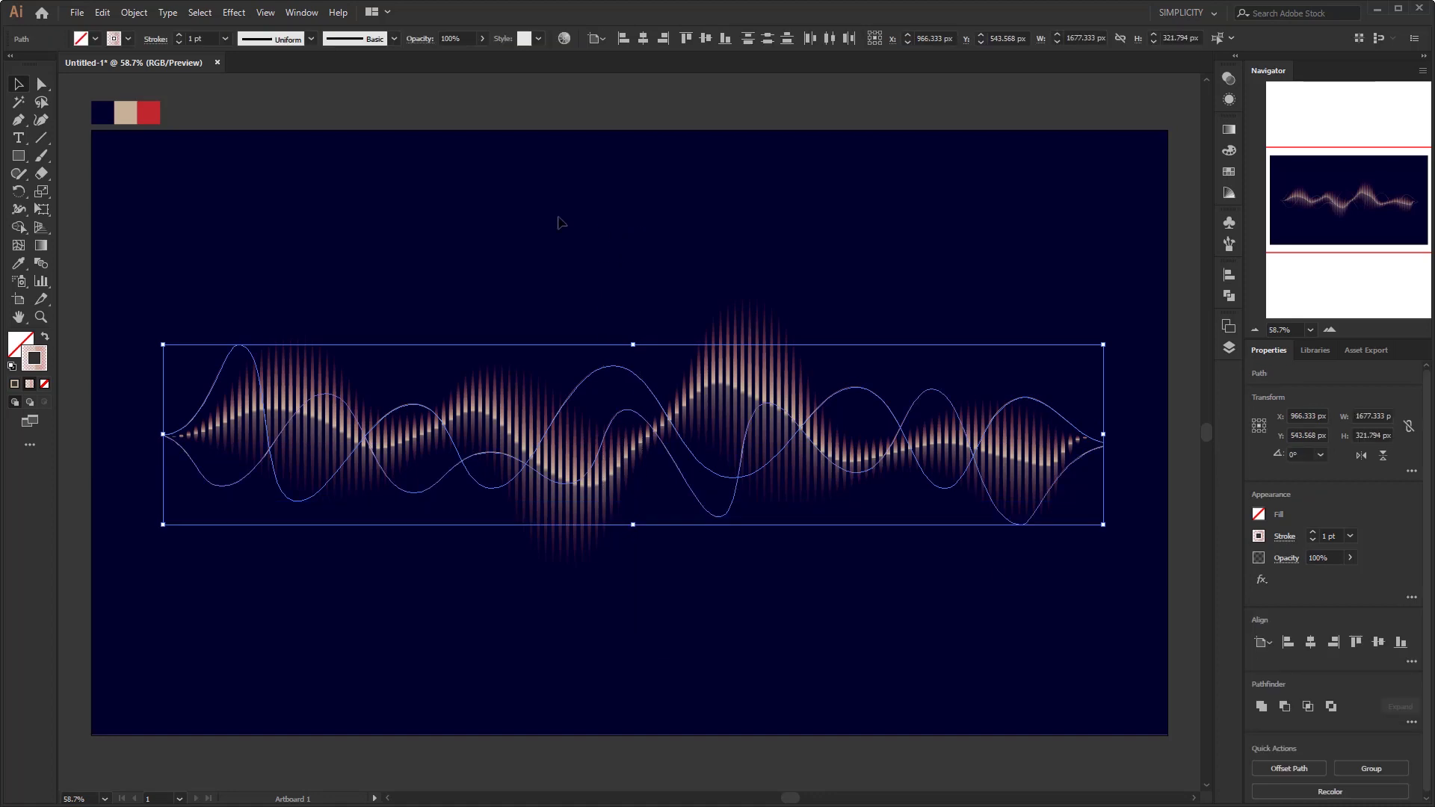
Step: Give both lines Width Profile 1 and a 2 pt stroke, then start a third line
left_click(312, 39)
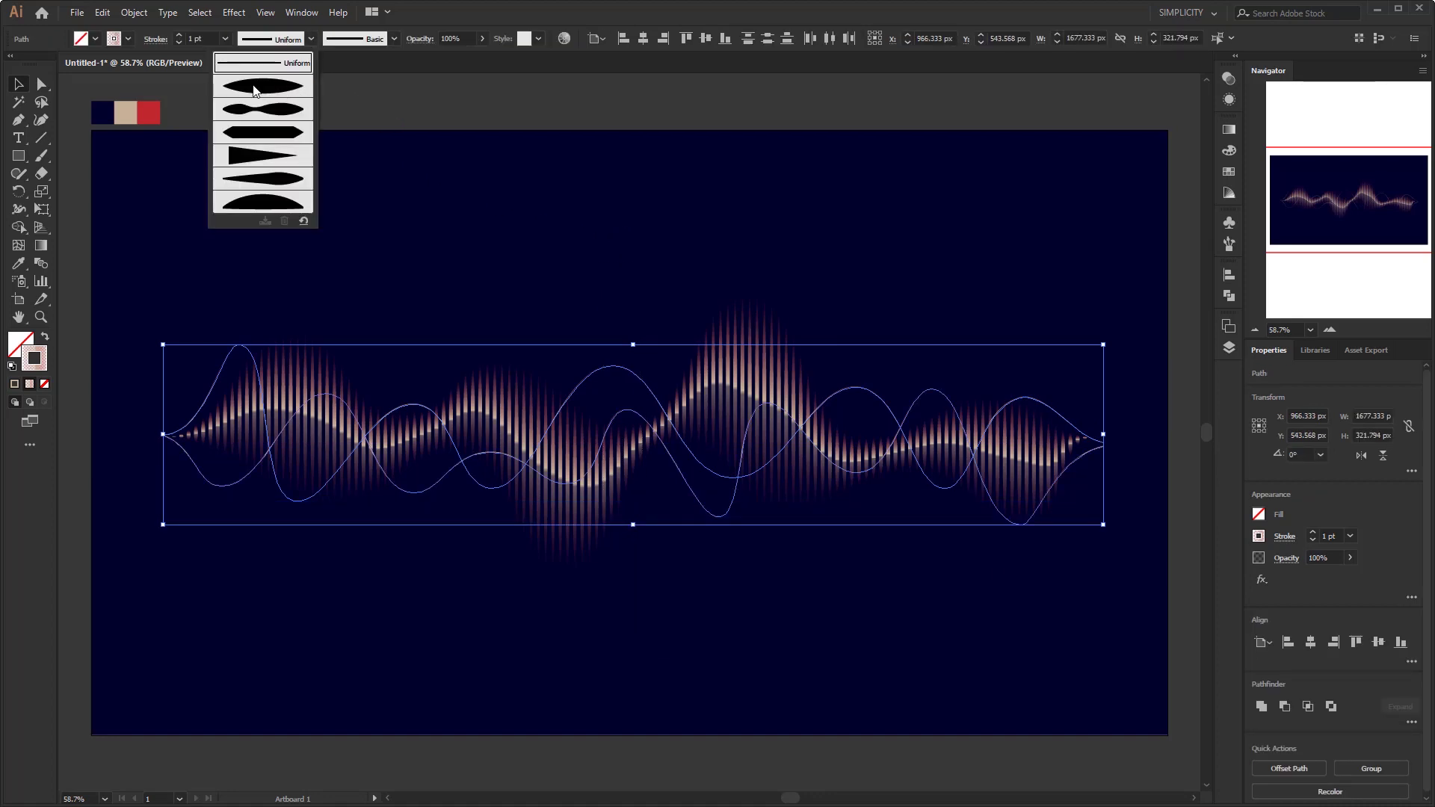
left_click(267, 87)
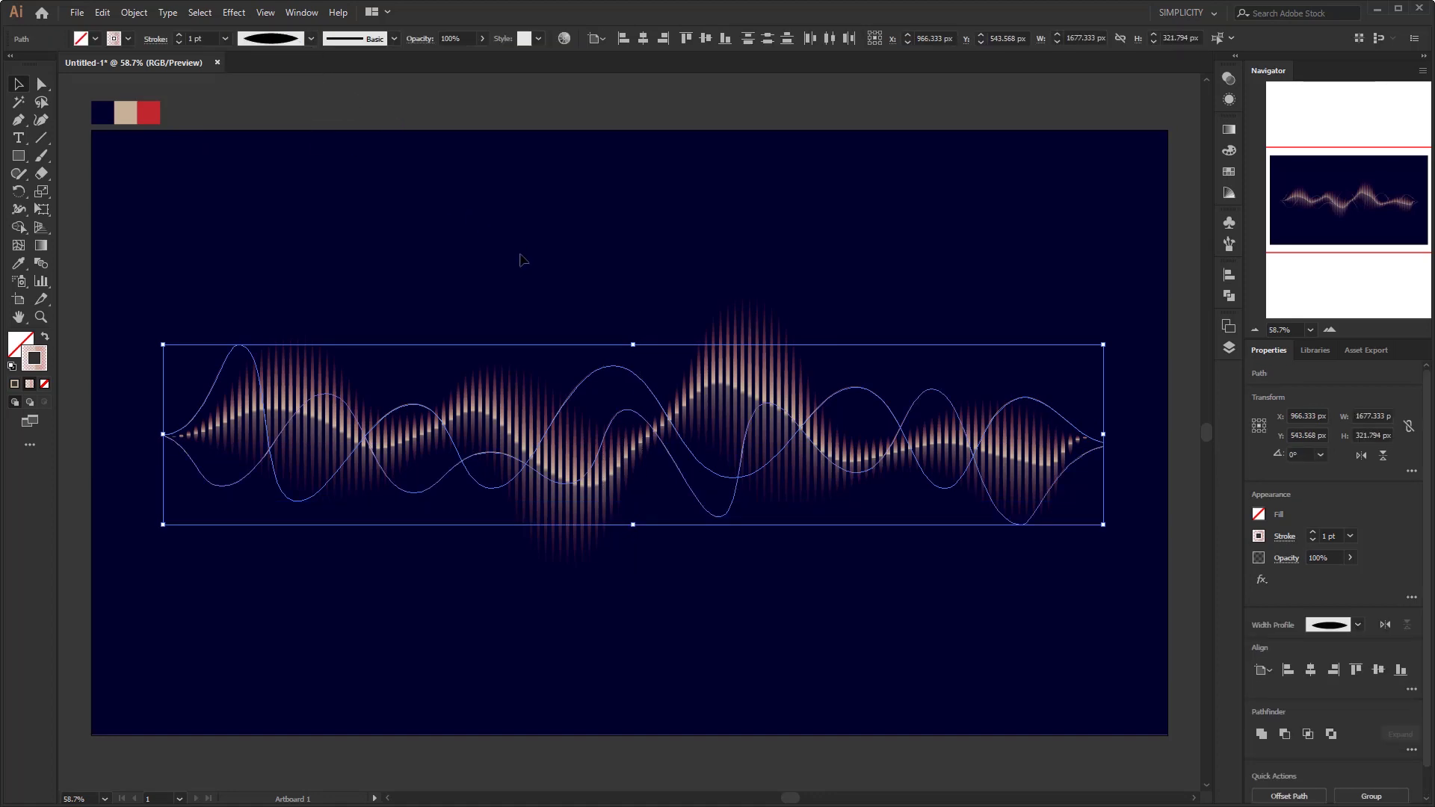
left_click(227, 39)
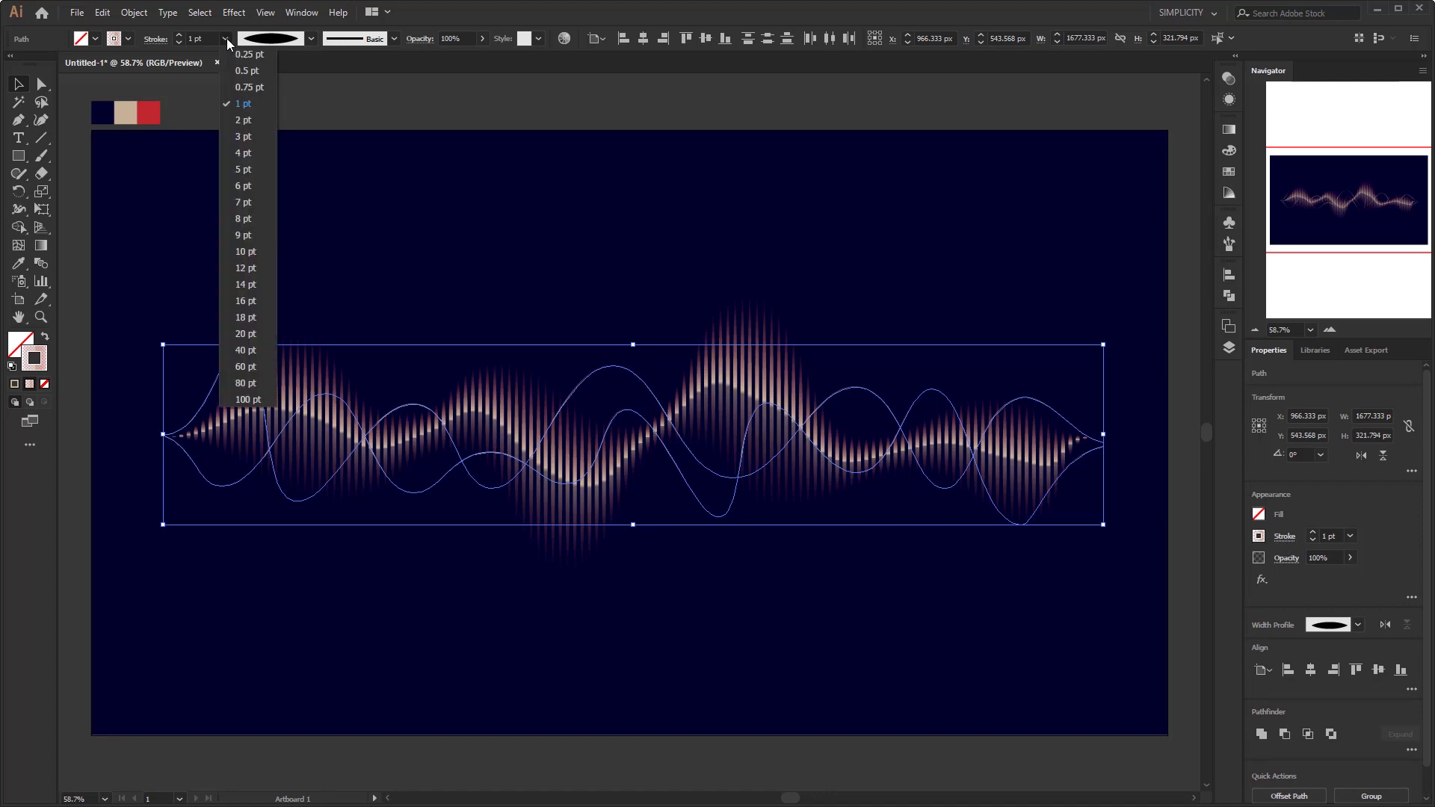
left_click(253, 118)
left_click(581, 283)
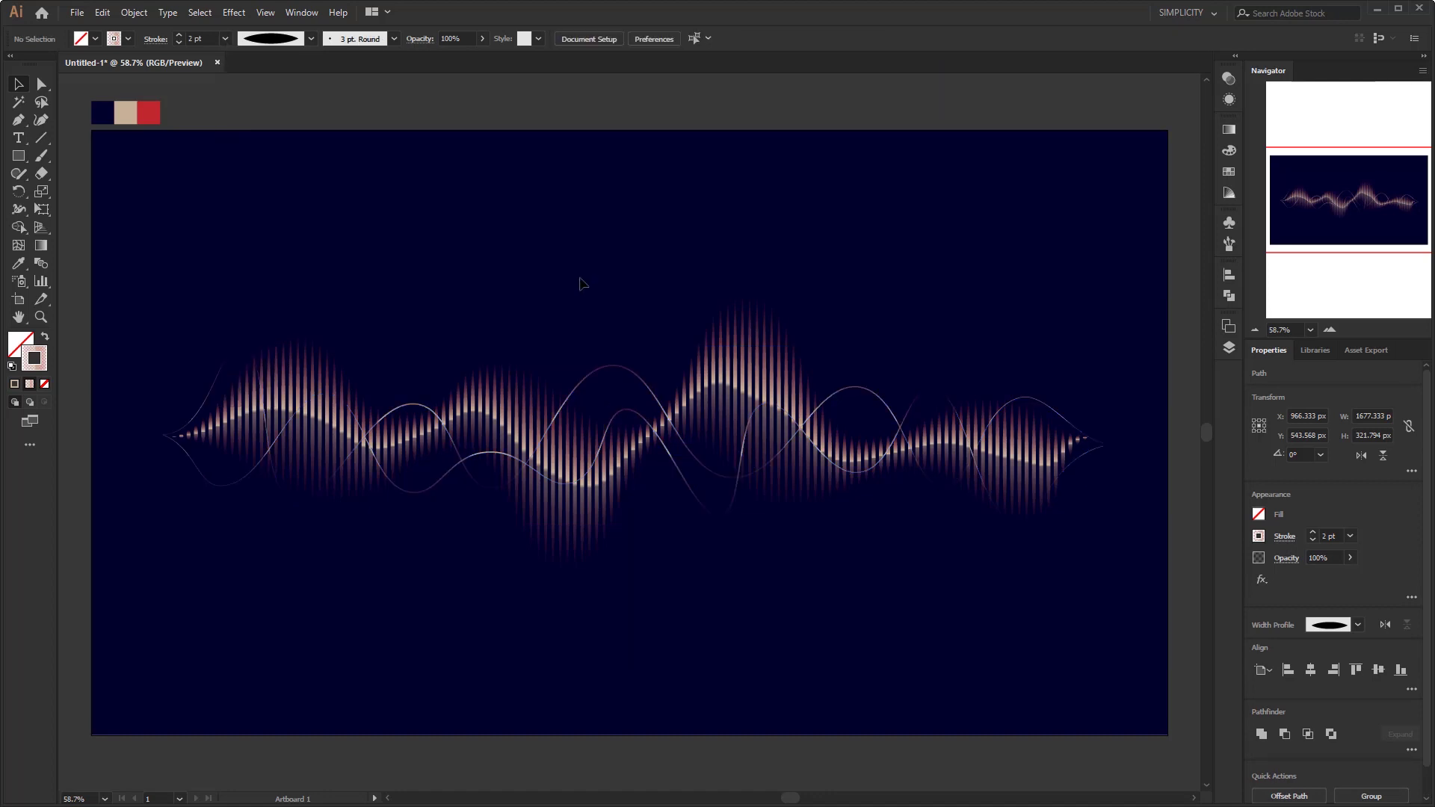
left_click(41, 120)
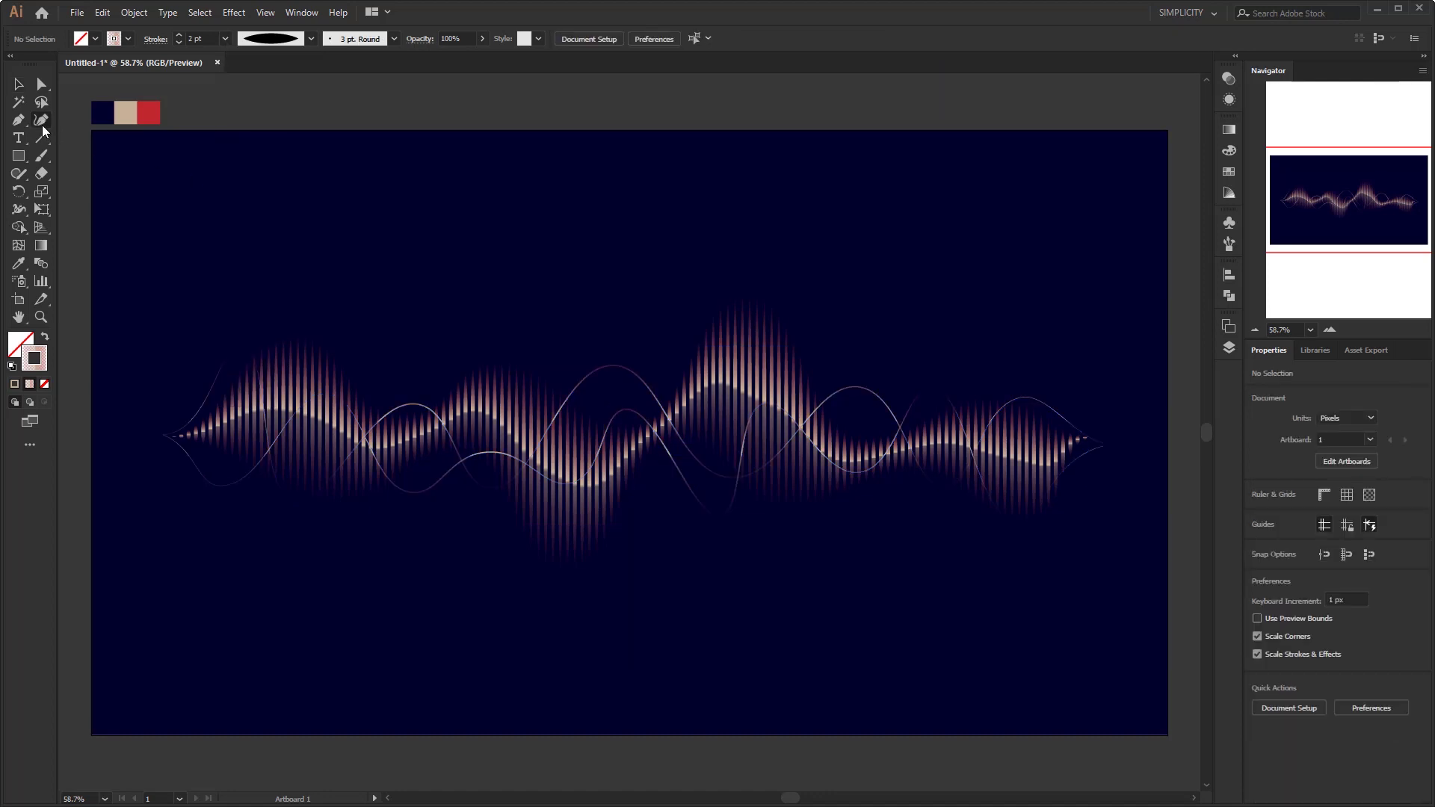
left_click(168, 424)
Step: Draw the third wavy line with alternating bends across the wave to its right end
left_click(260, 484)
left_click(378, 378)
left_click(457, 507)
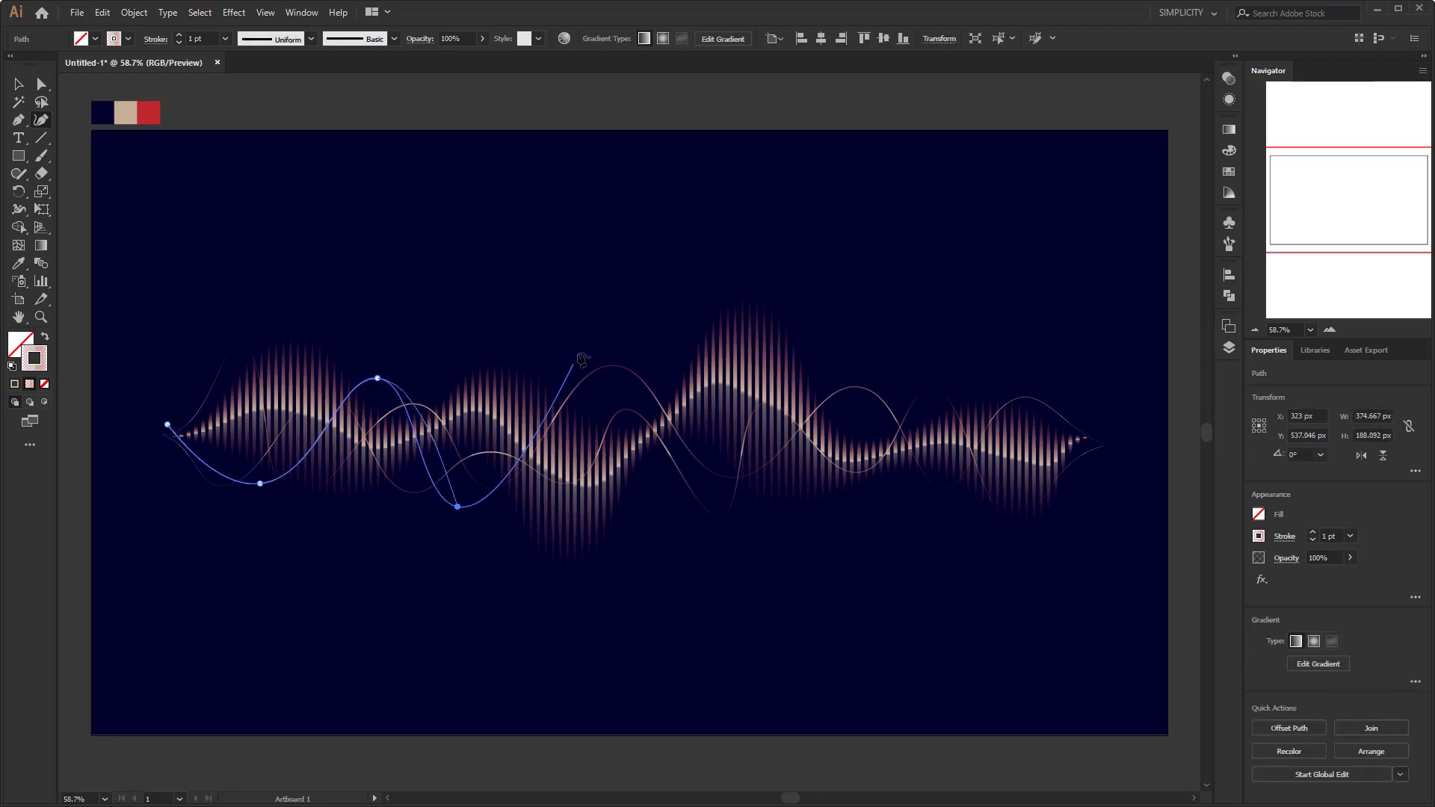
left_click(554, 356)
left_click(651, 497)
left_click(714, 359)
left_click(794, 499)
left_click(877, 373)
left_click(904, 500)
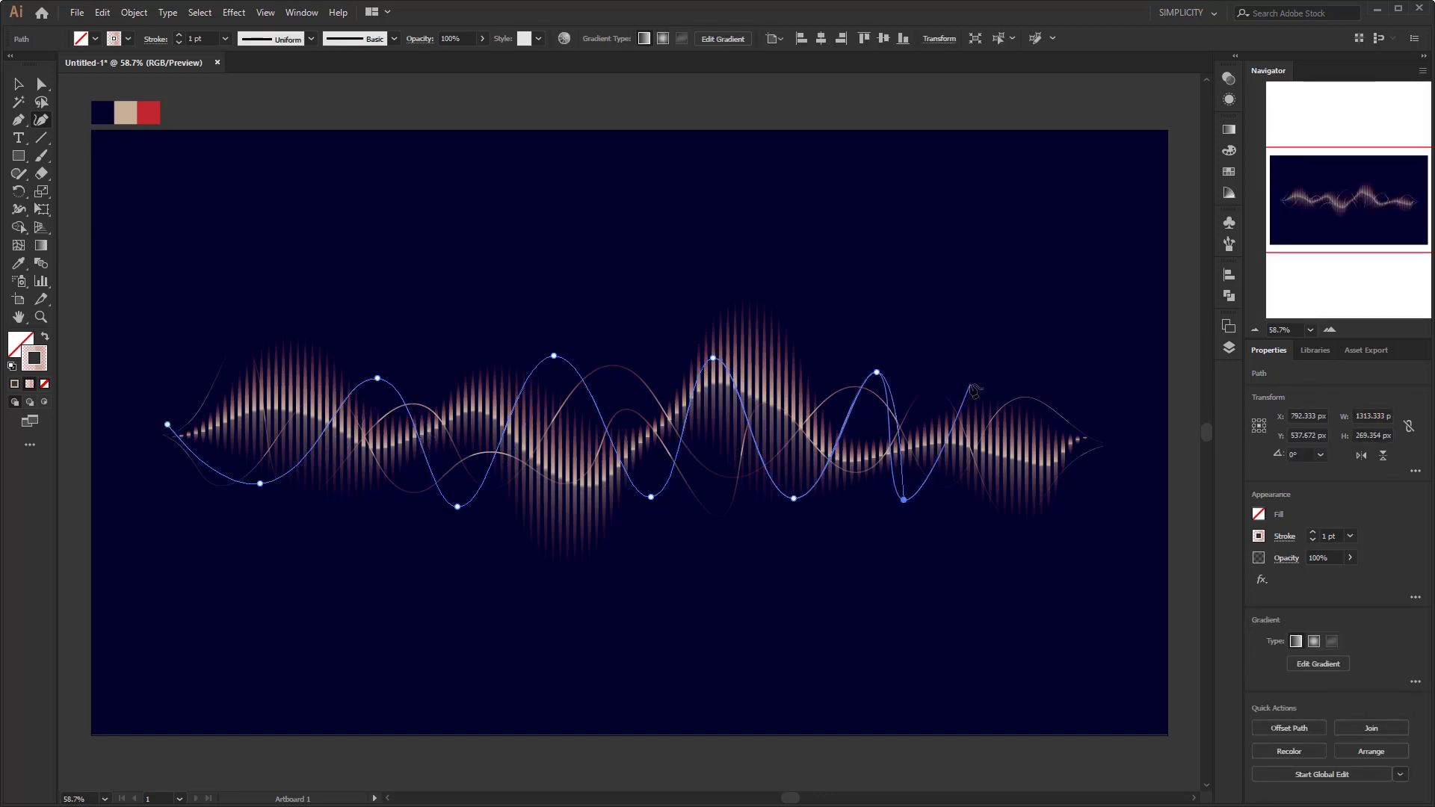
left_click(970, 384)
left_click(1090, 443)
Step: Move the third line's end points onto the wave's tips and select the line
key("a")
left_click_drag(1090, 444, 1102, 446)
left_click_drag(167, 425, 164, 435)
key("v")
left_click(404, 592)
left_click(469, 508)
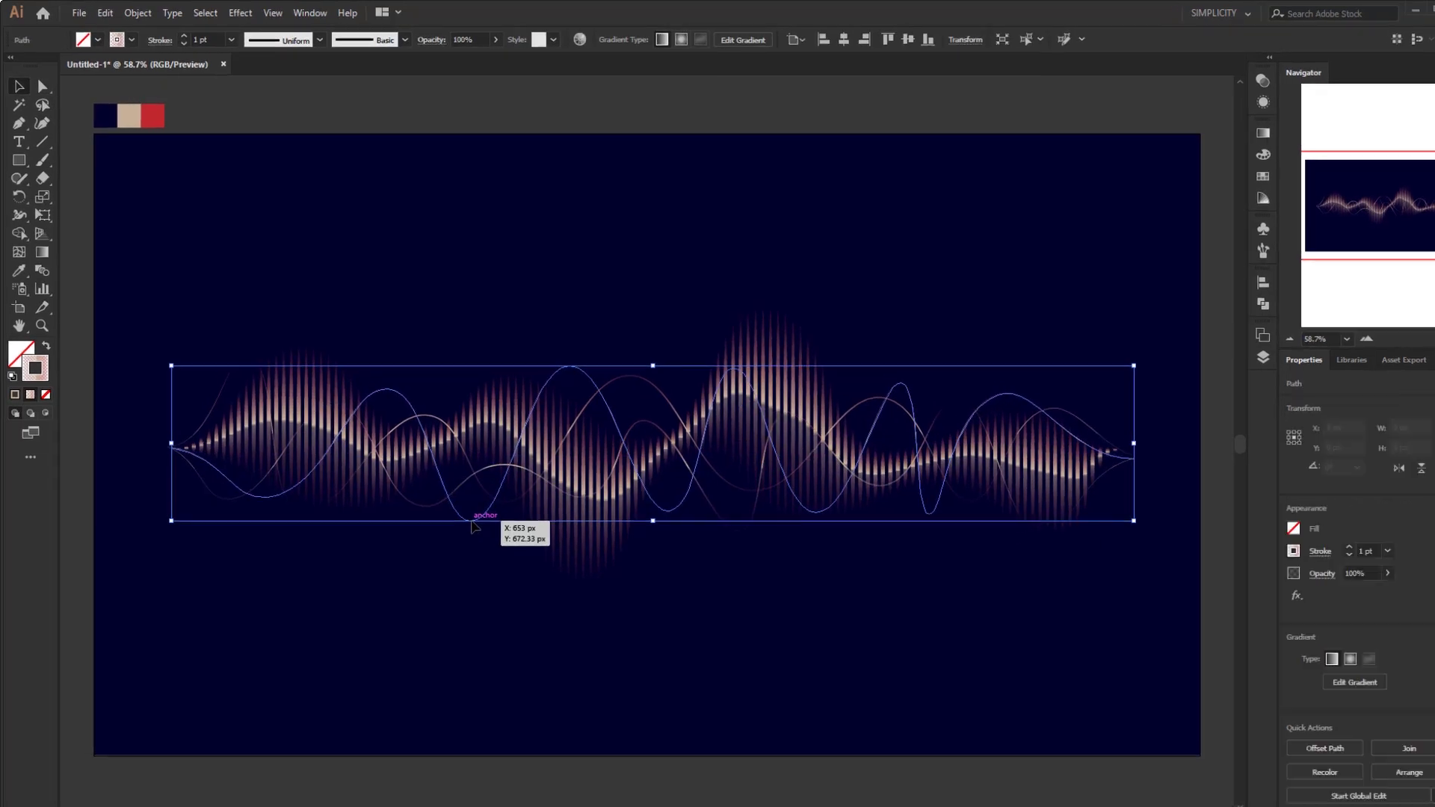
Step: Make the third line a 3 pt dashed stroke with a 0 pt dash so it appears dotted
left_click(233, 59)
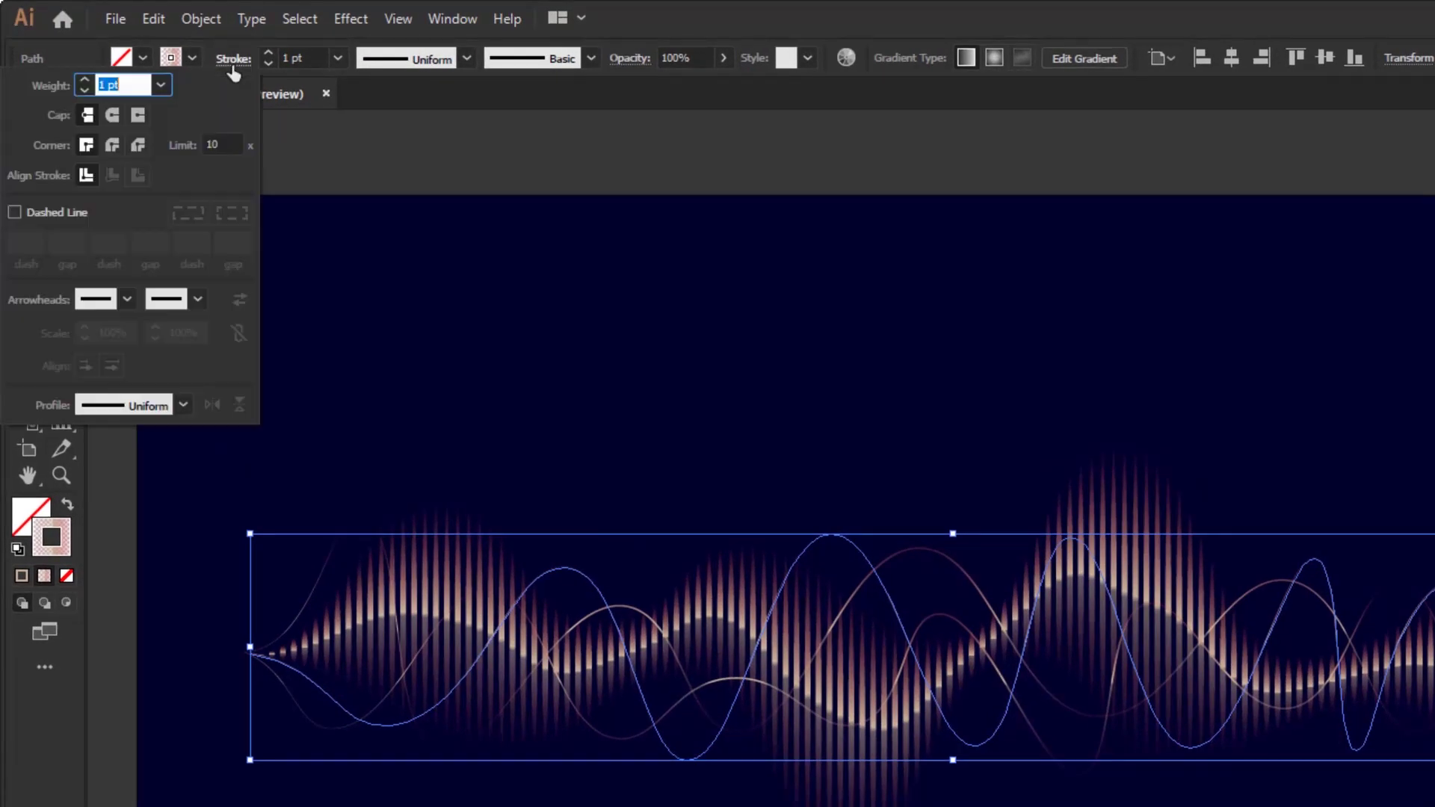
left_click(161, 85)
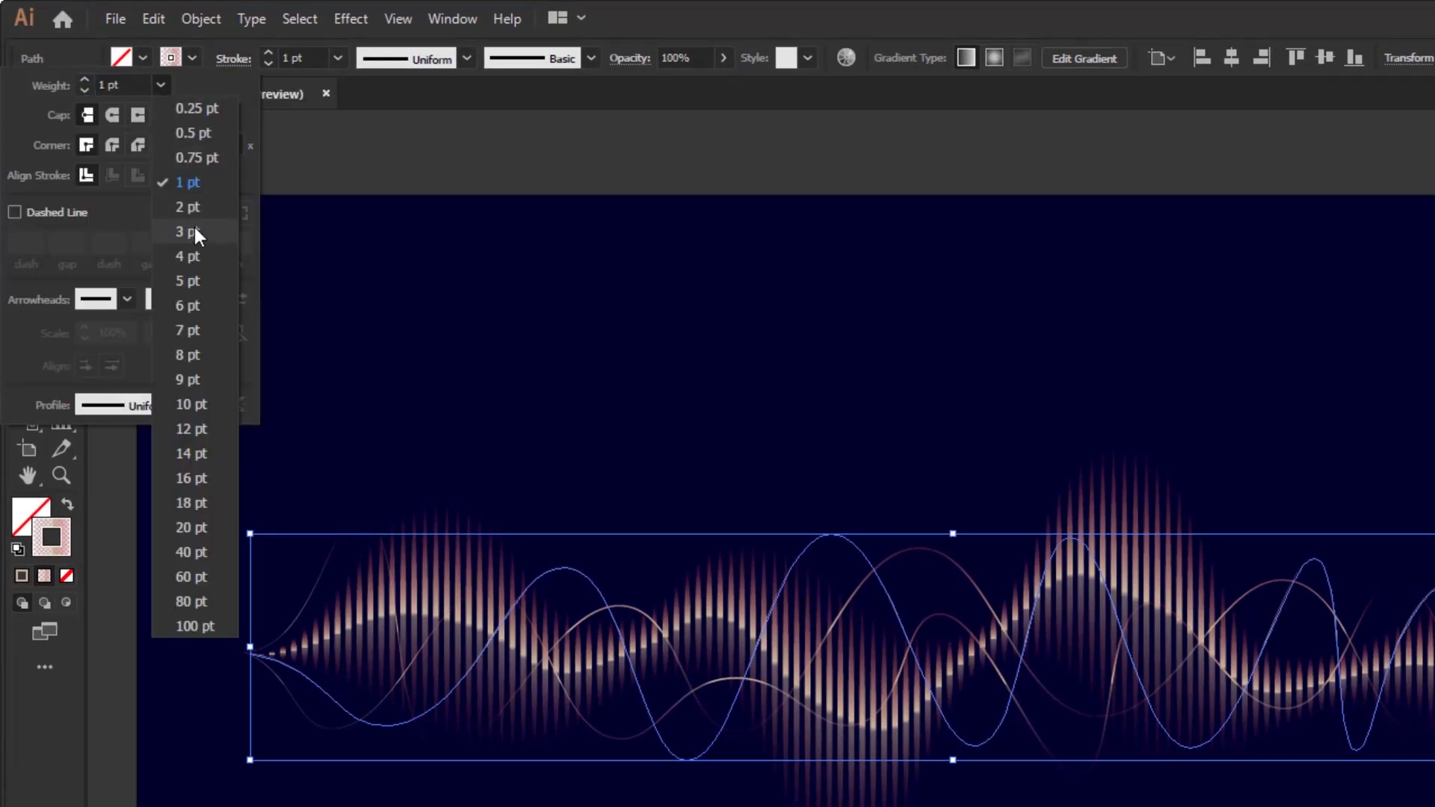
left_click(195, 229)
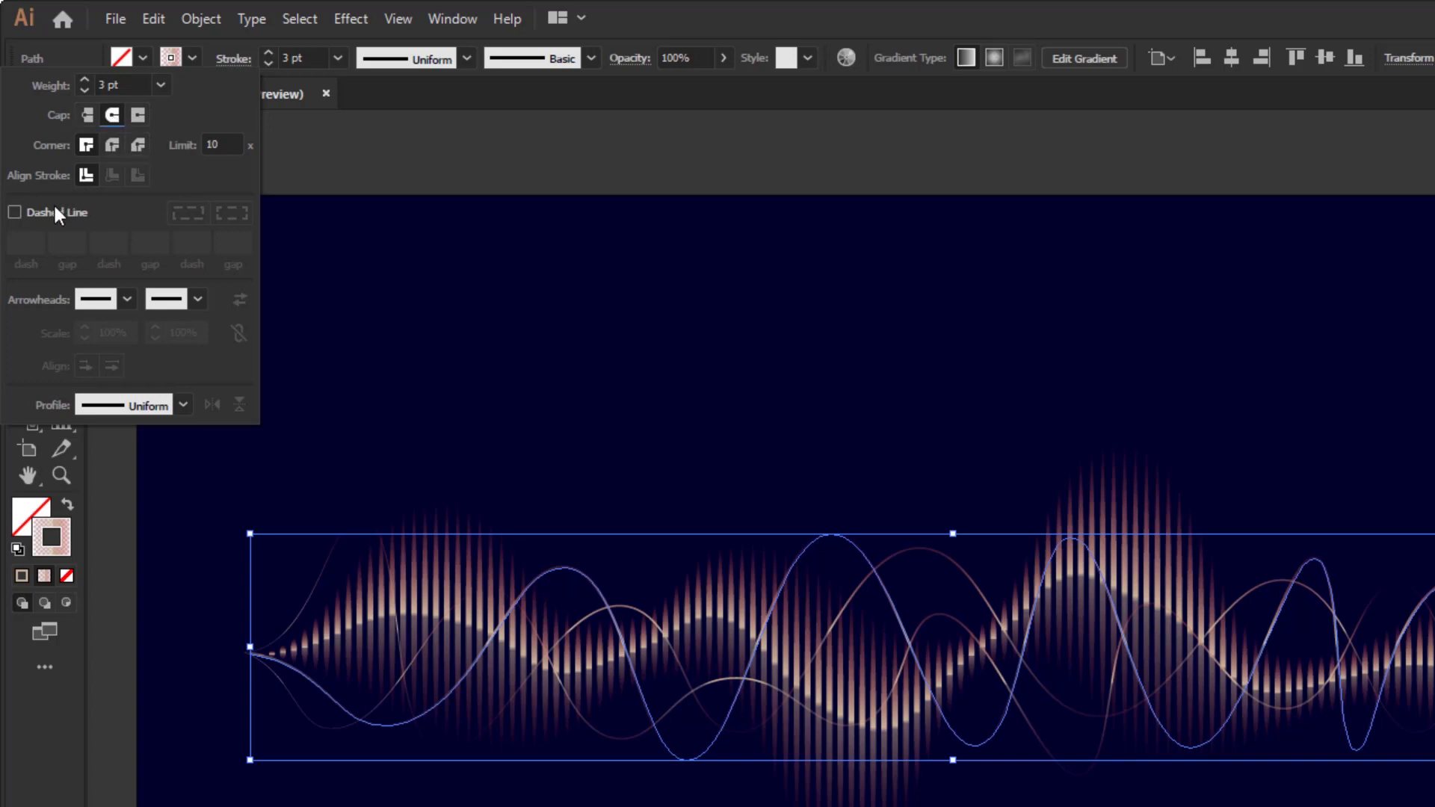
left_click(31, 212)
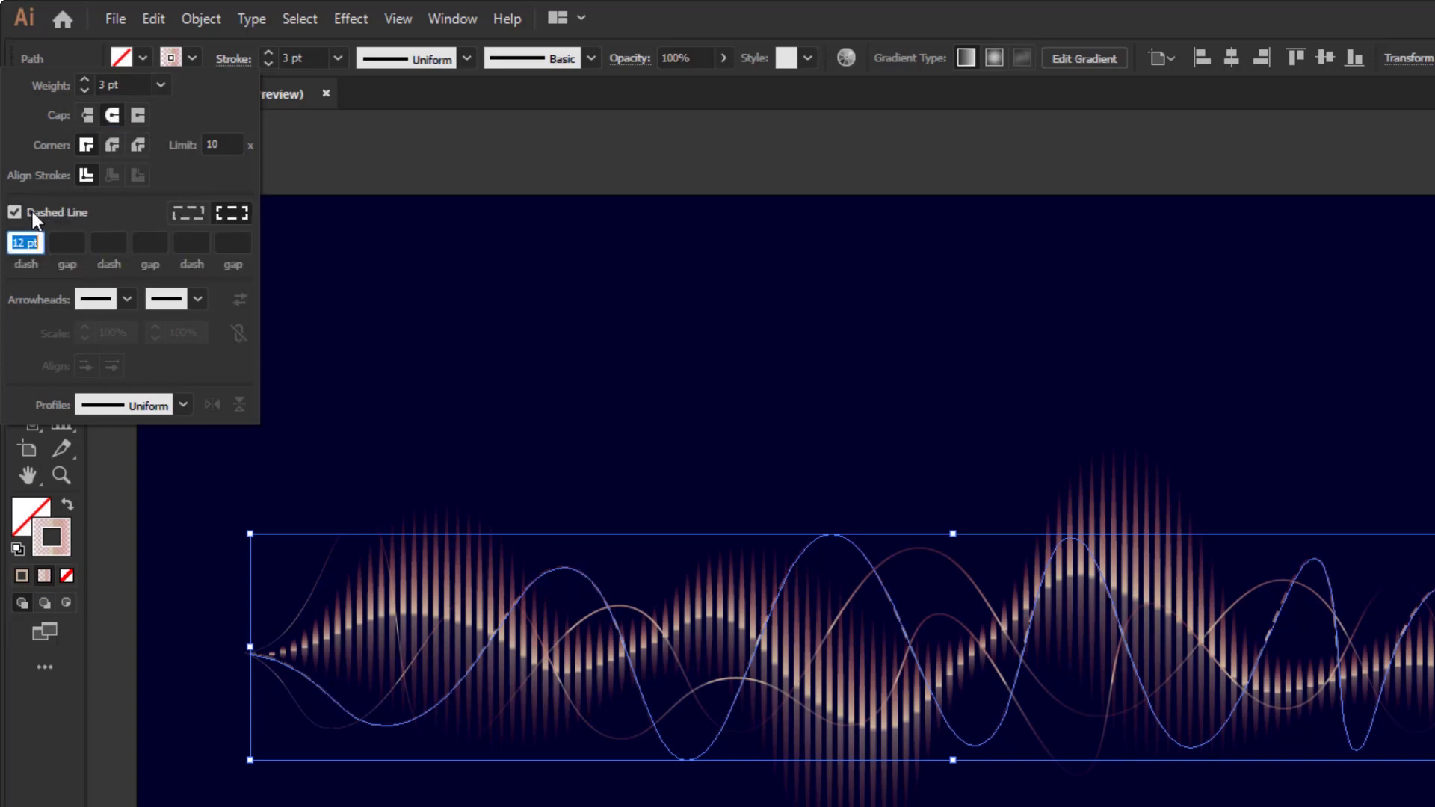
type("0")
left_click(66, 242)
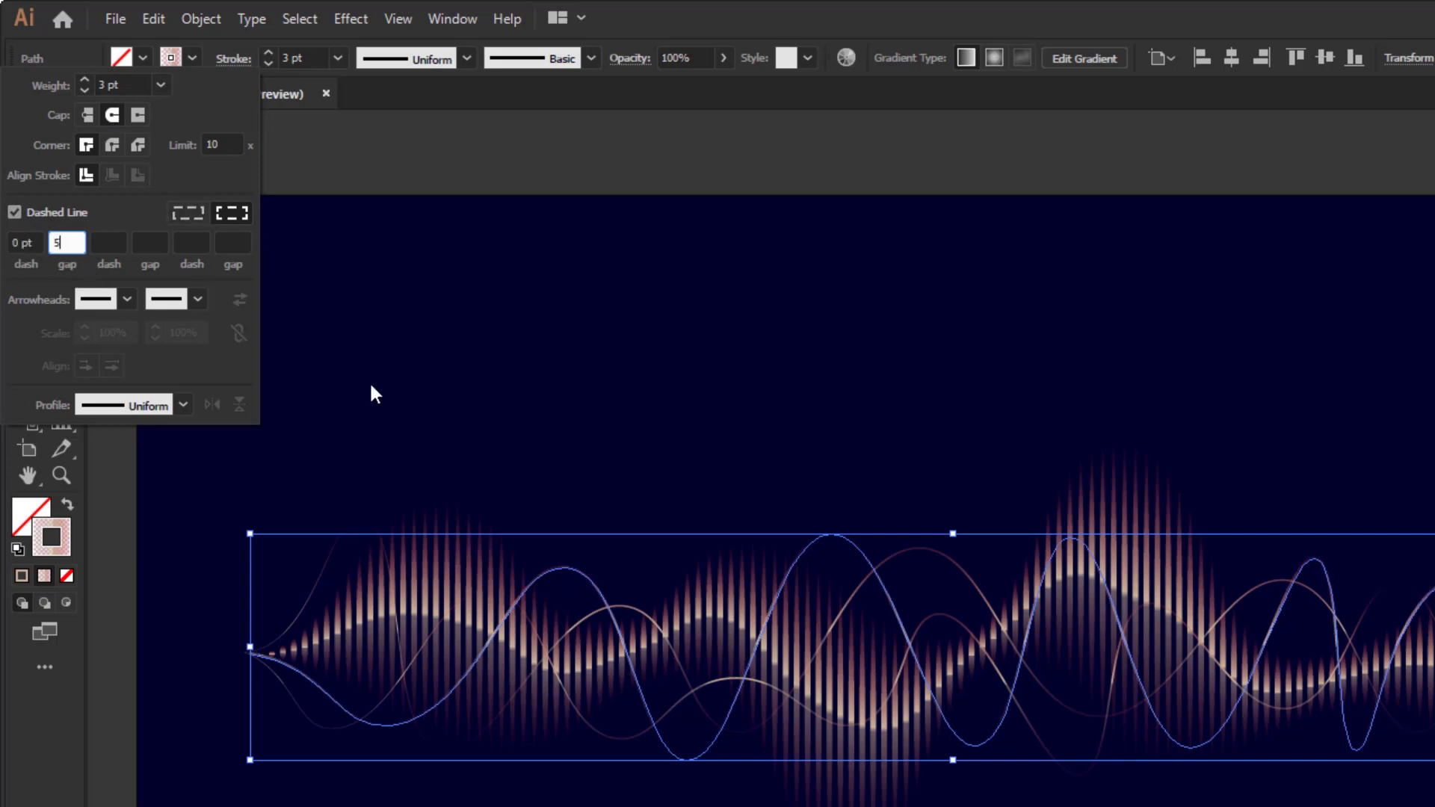
key("Return")
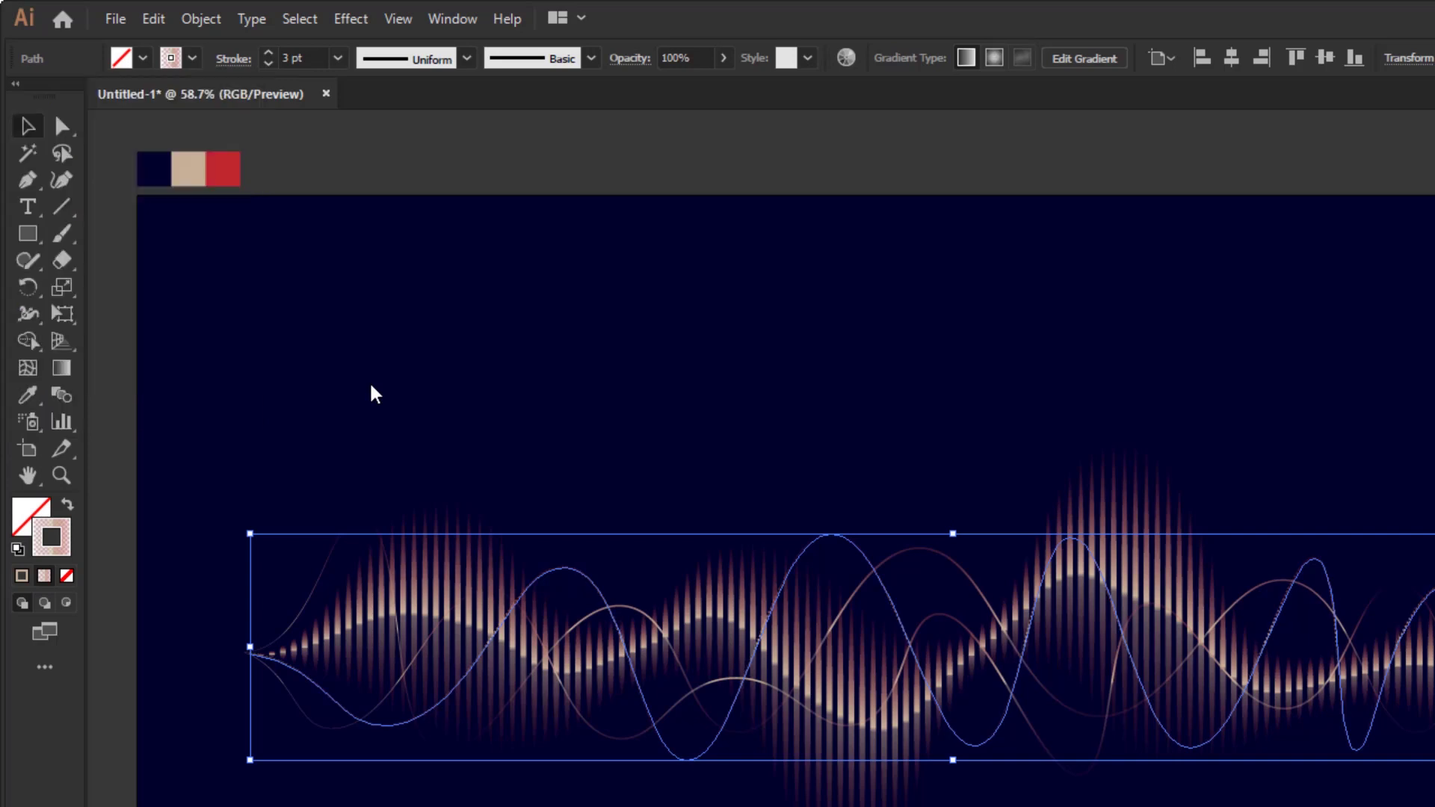
left_click(370, 385)
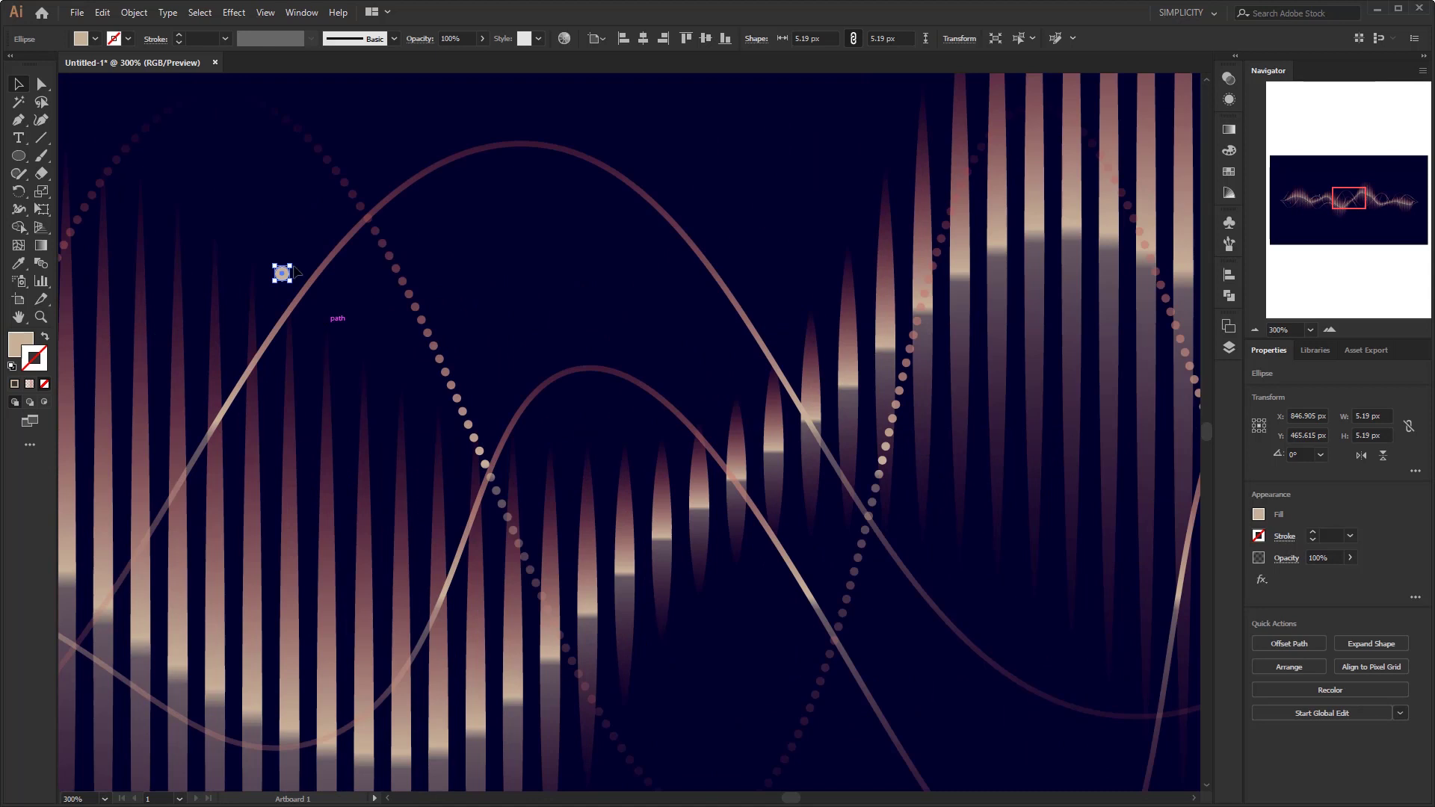
Step: Place small dots on a line crossing and below the waveform, then zoom out to the whole artboard
left_click_drag(281, 272, 630, 503)
scroll(631, 503, "up", 1)
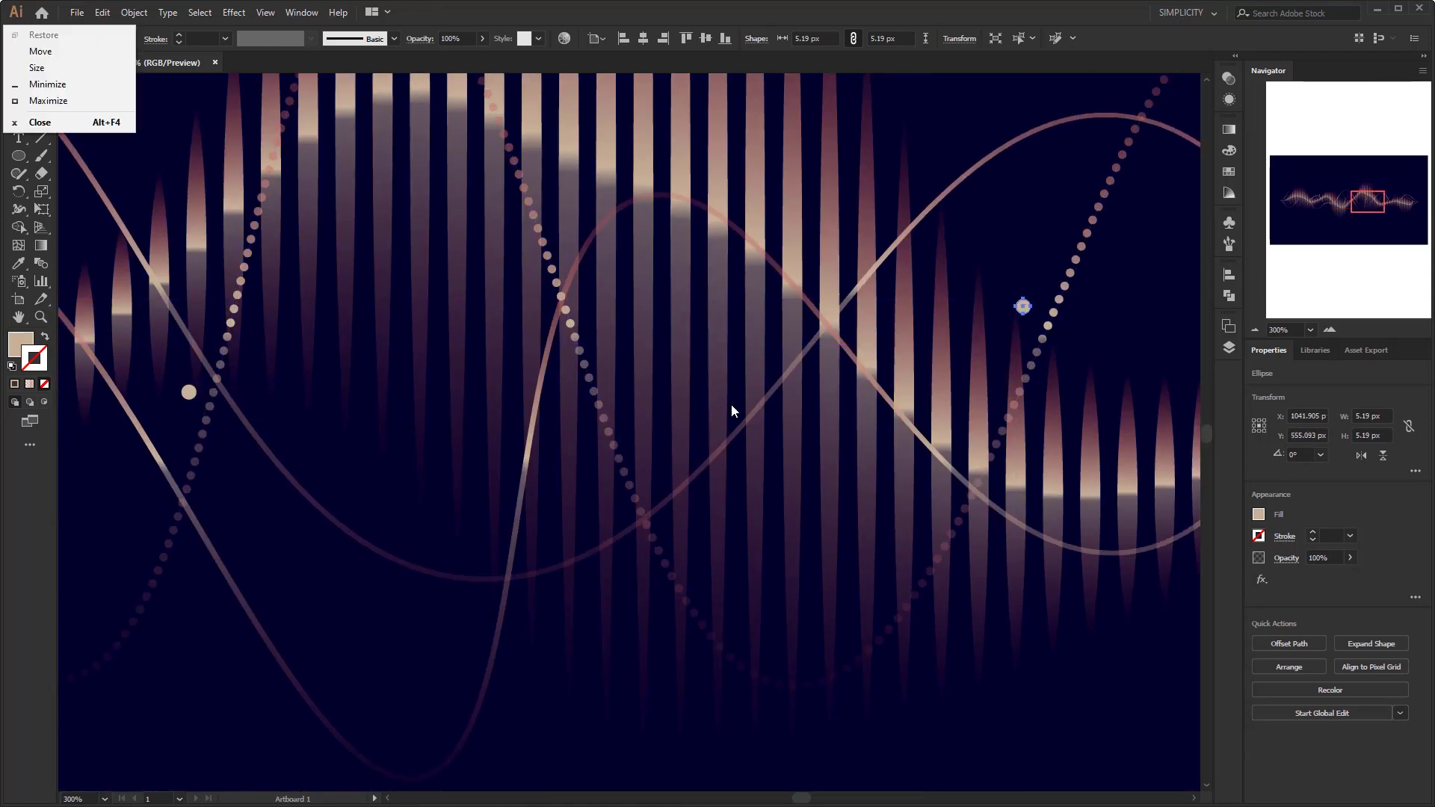
key("Escape")
key("ctrl+0")
scroll(598, 448, "right", 2)
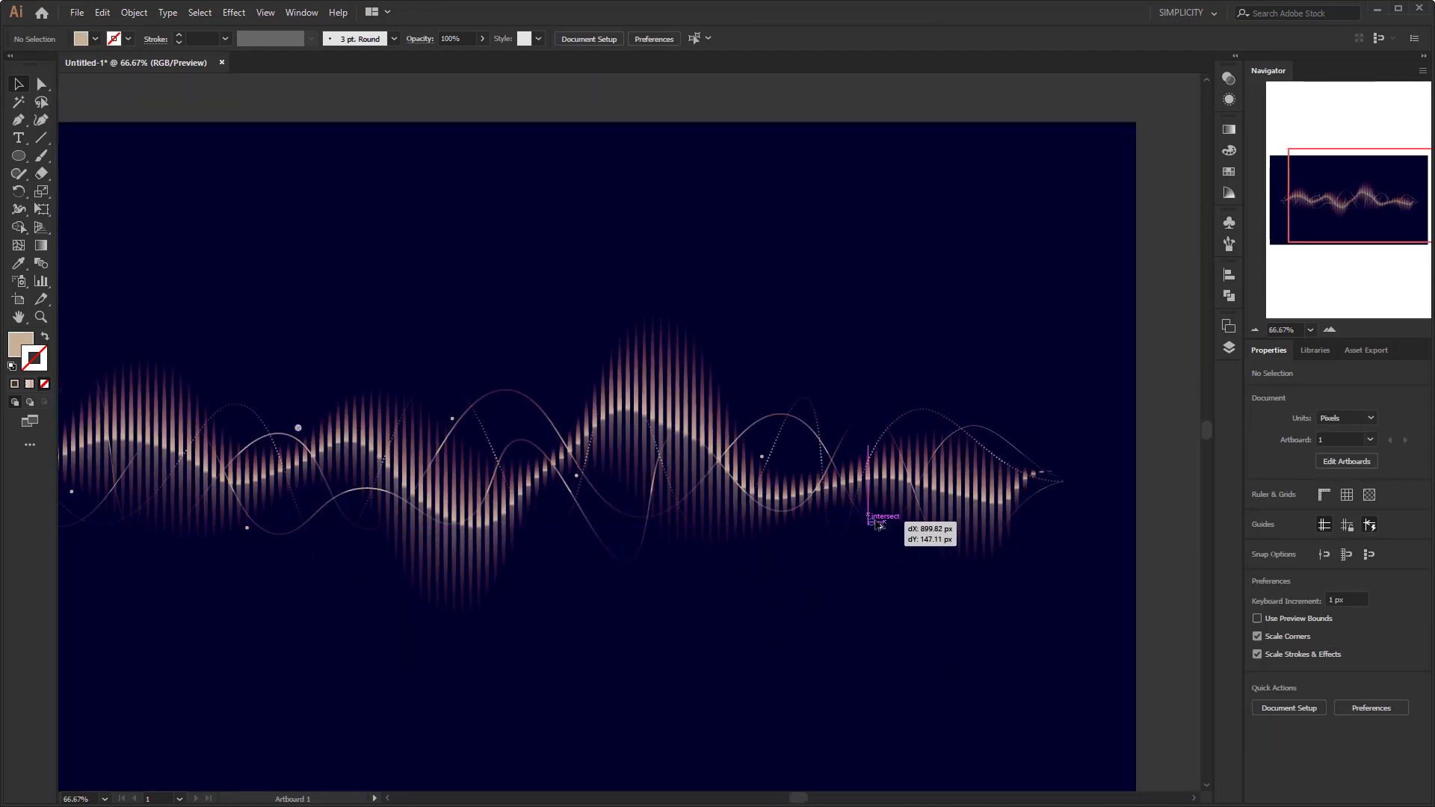
left_click_drag(880, 526, 658, 538)
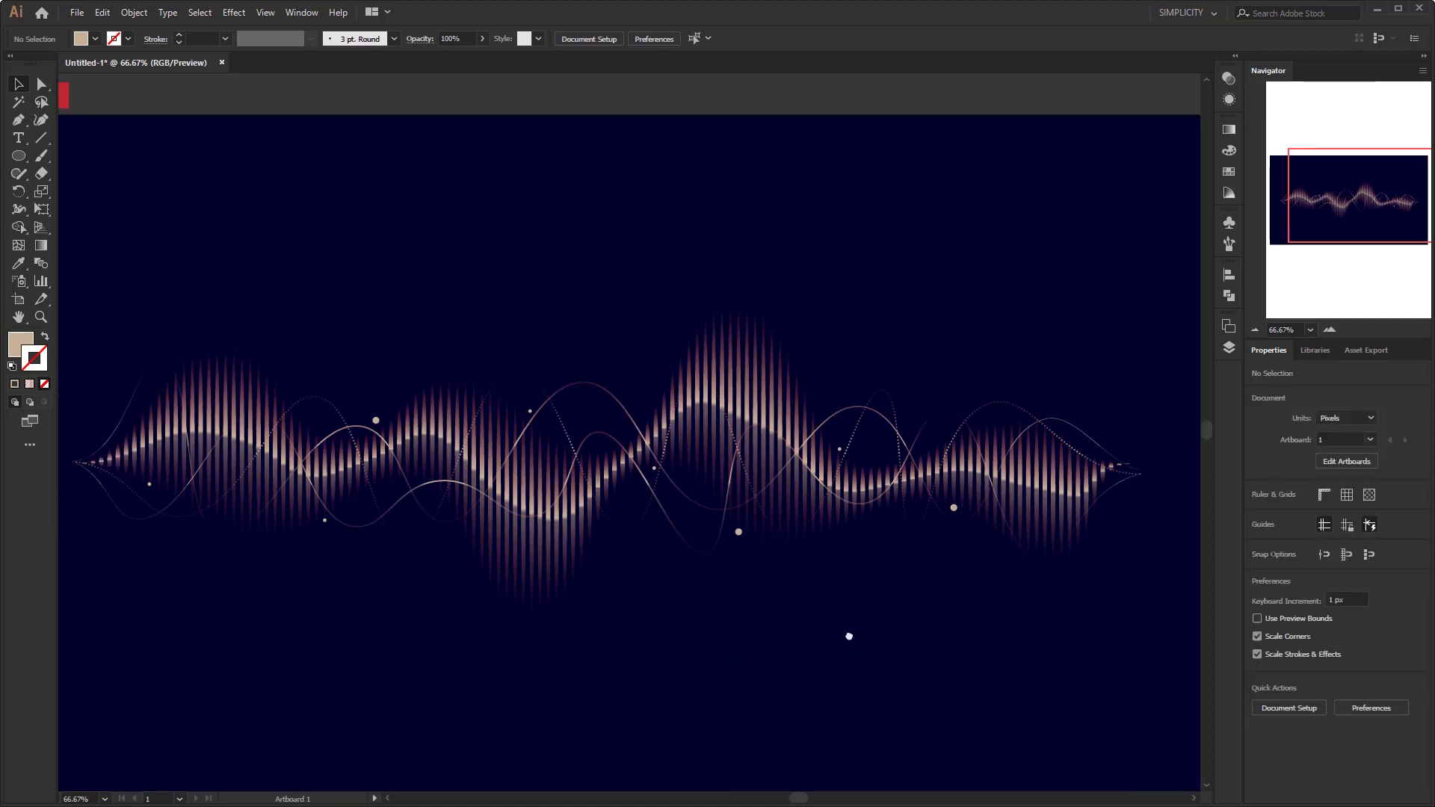
key("ctrl+0")
key("ctrl+minus")
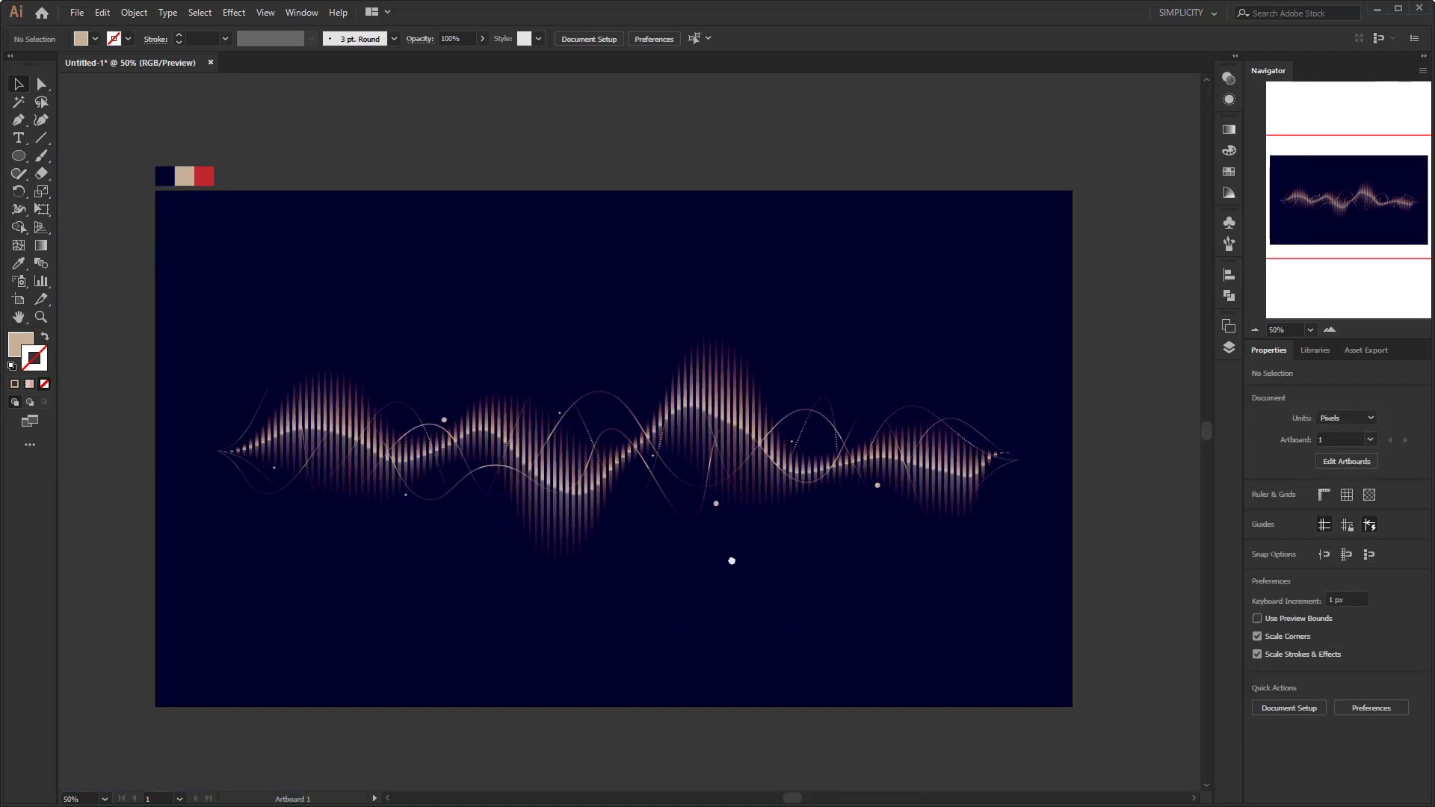
Step: Draw a circle above the waveform with the Ellipse Tool and fill it with the white-to-black gradient
left_click(19, 156)
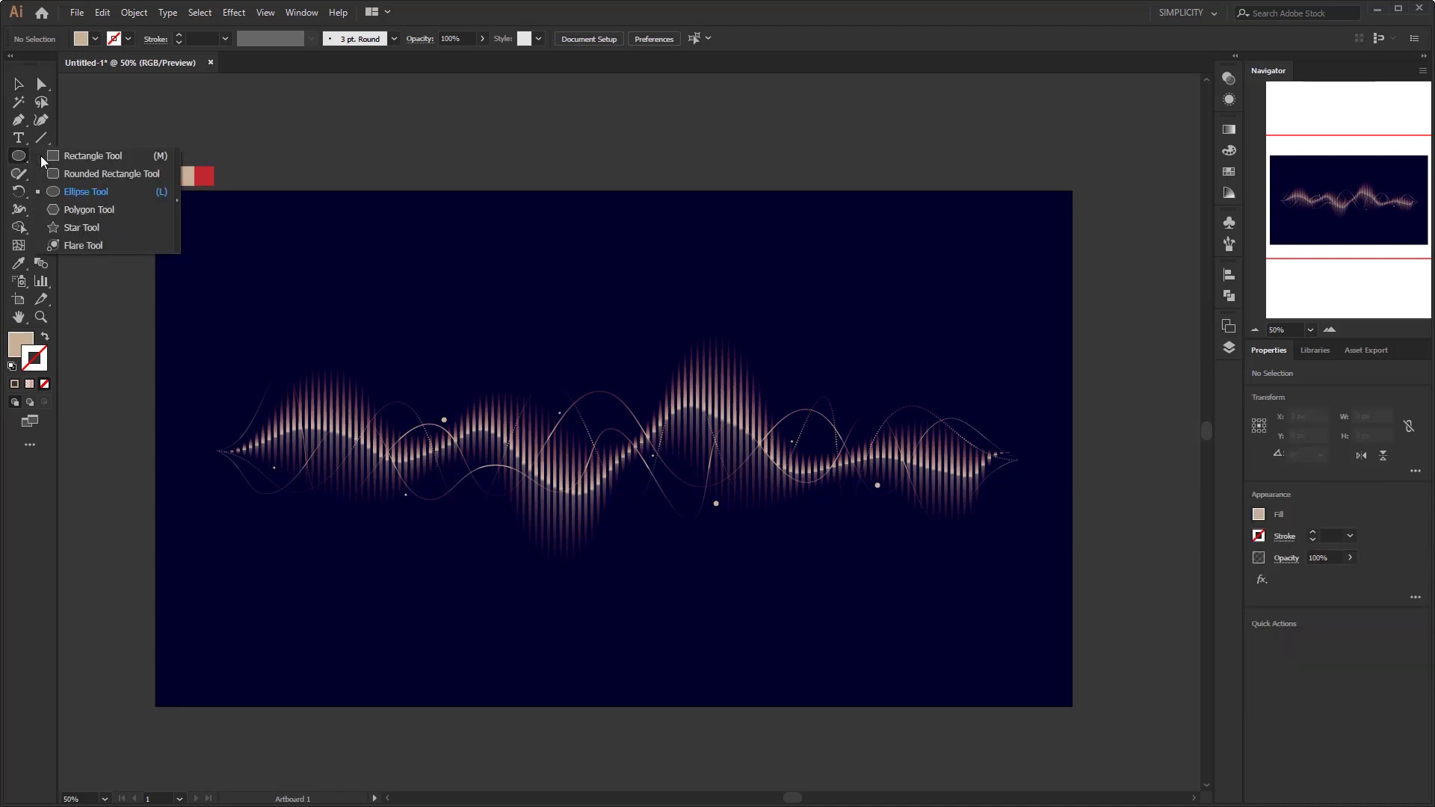
left_click(130, 193)
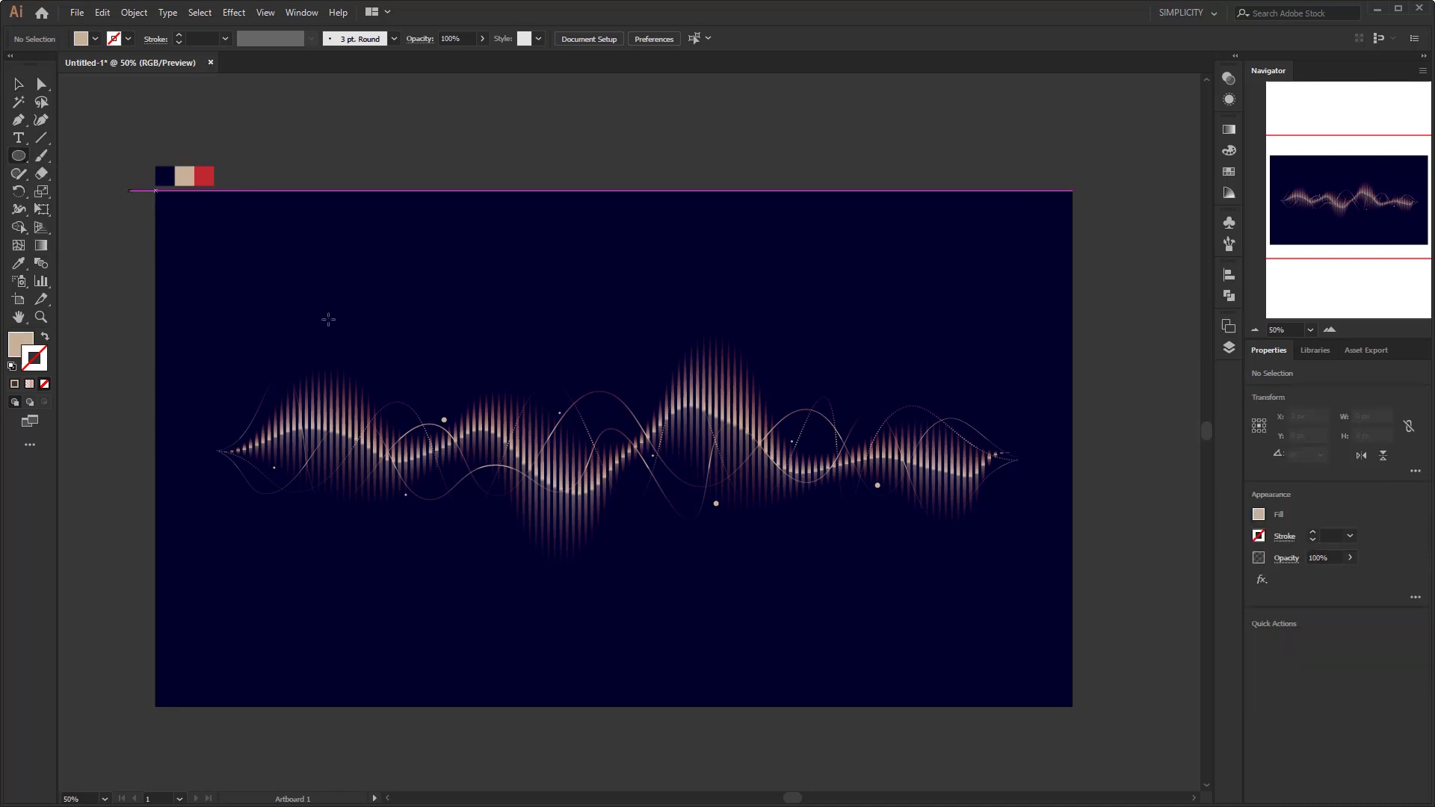
left_click_drag(493, 247, 629, 383)
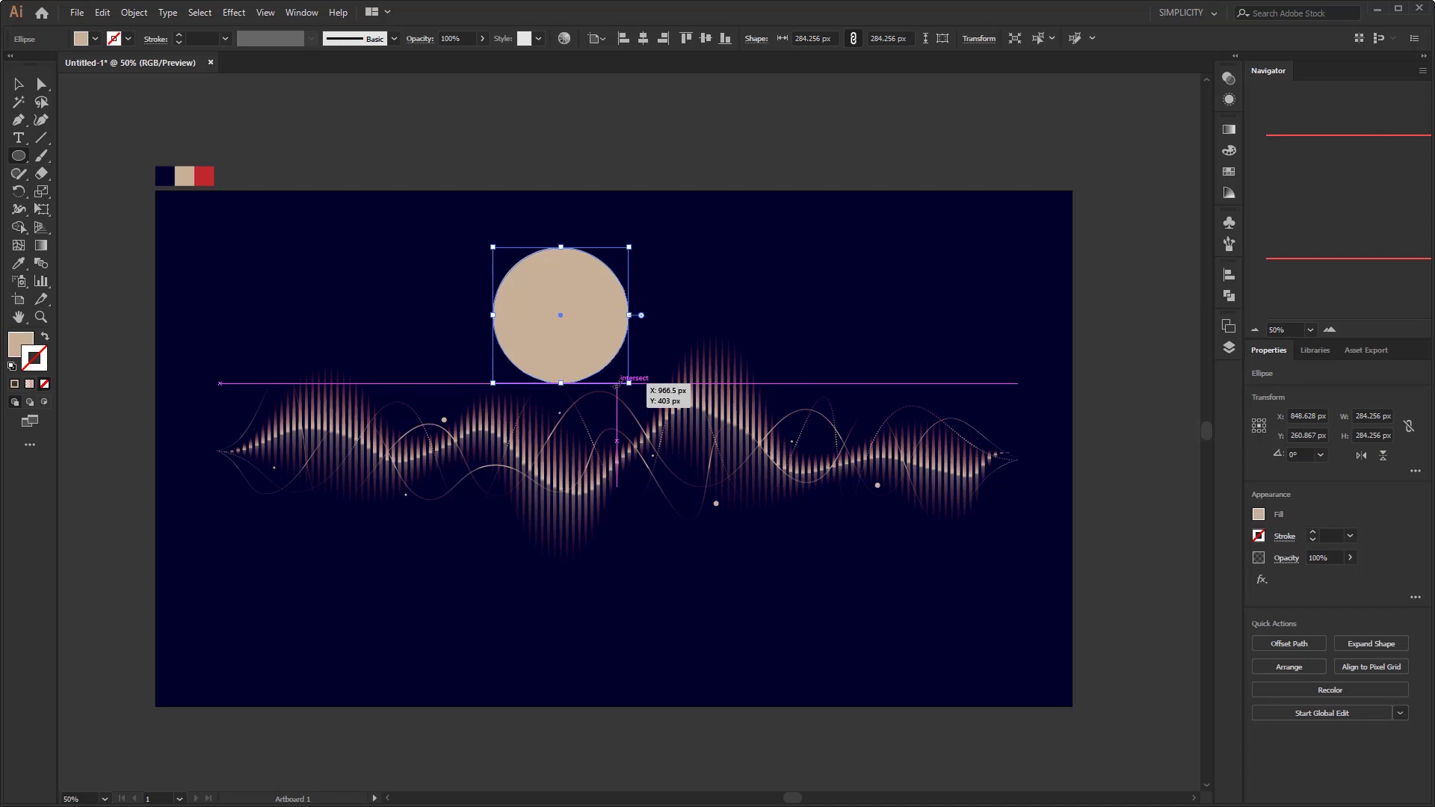
left_click(22, 345)
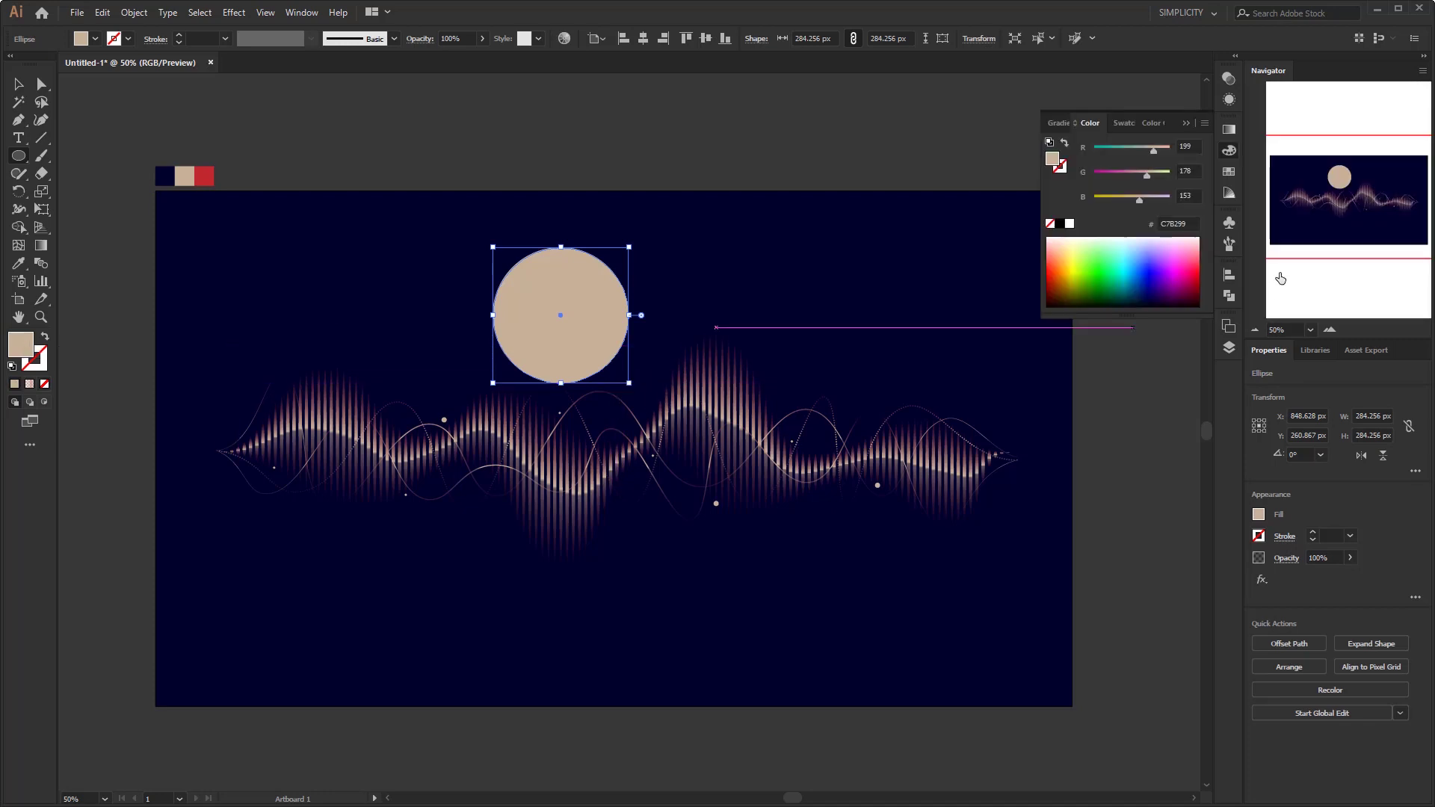
left_click(1229, 172)
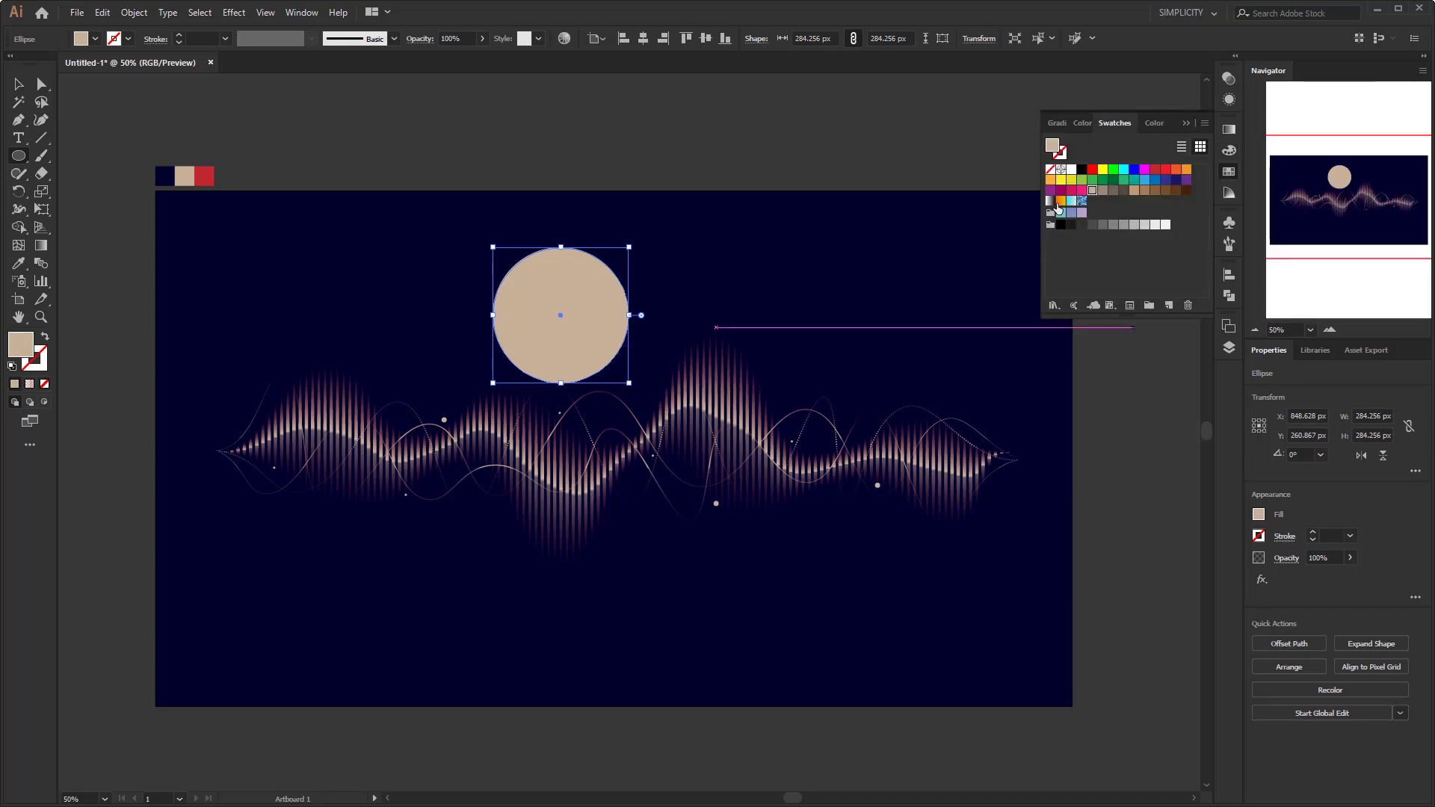
left_click(1050, 202)
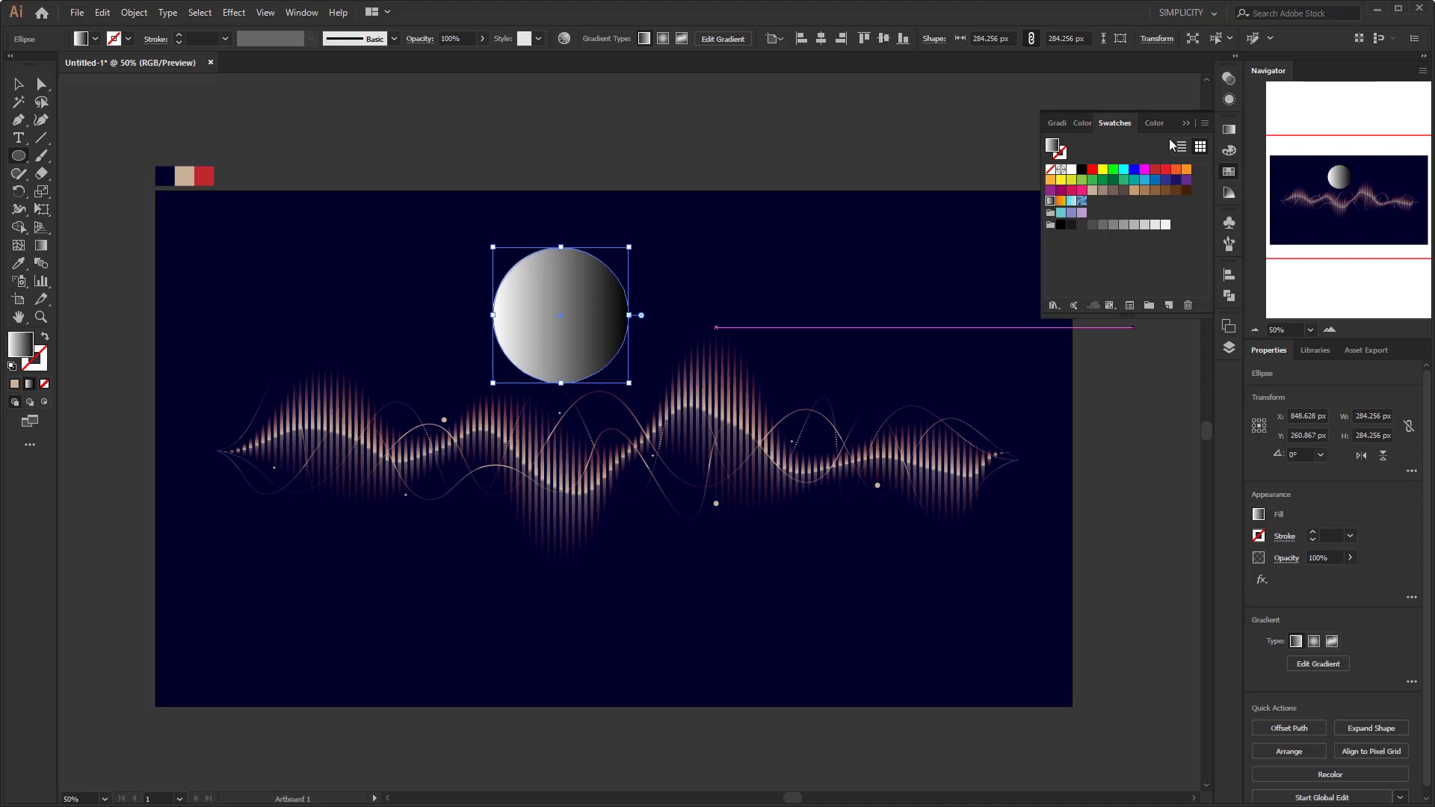
left_click(1229, 174)
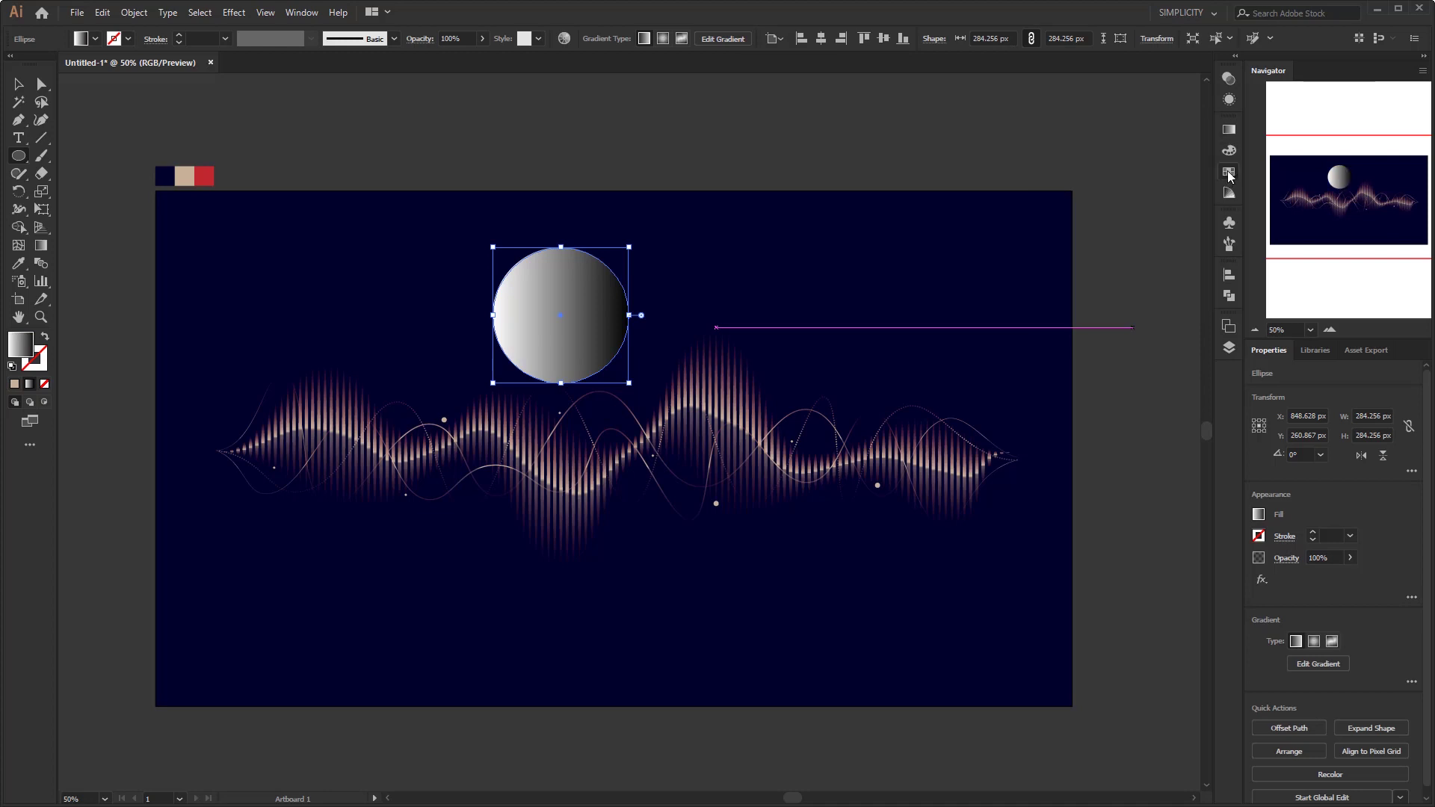
Step: Make the circle's gradient radial and eyedrop the palette beige into its centre stop
left_click(1228, 131)
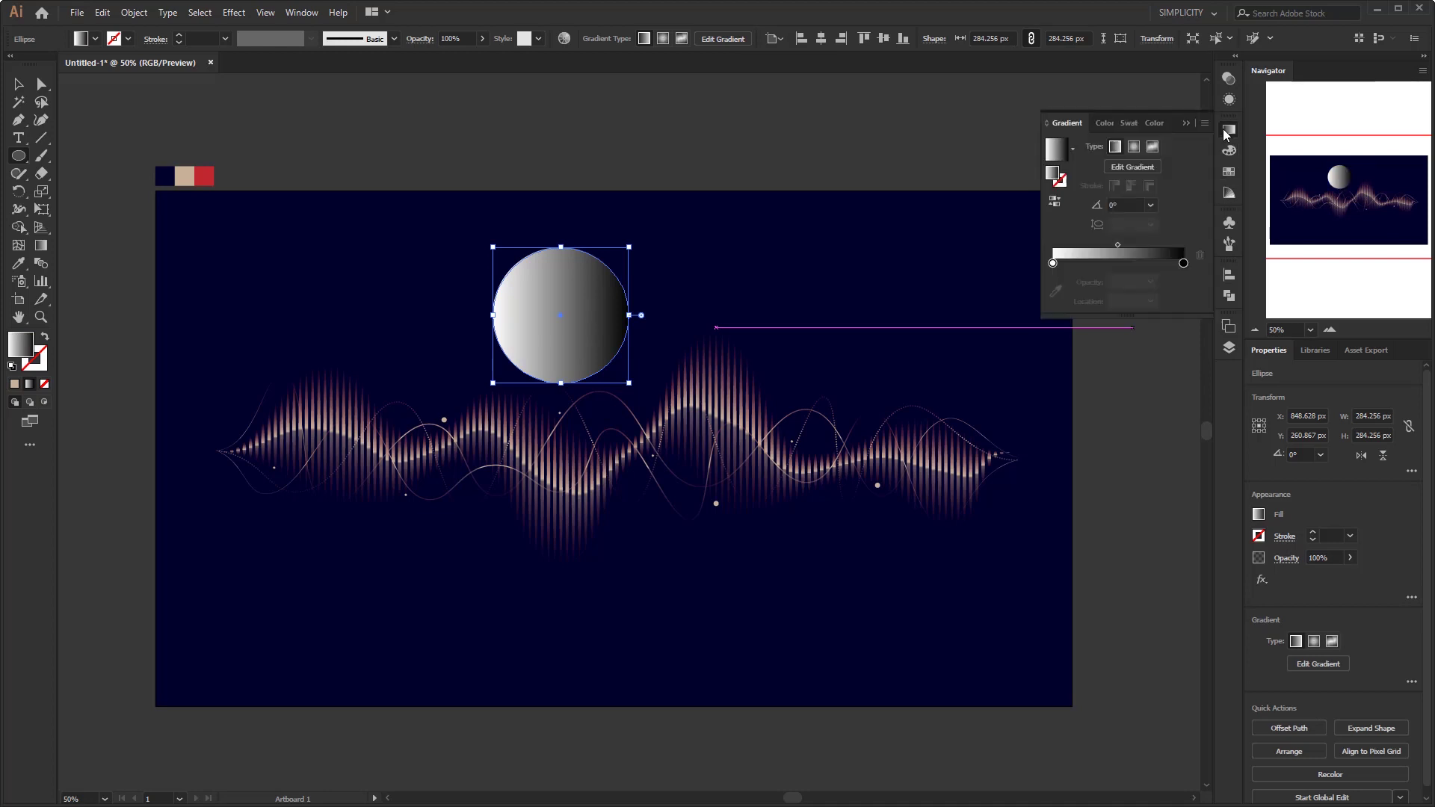
left_click(1132, 151)
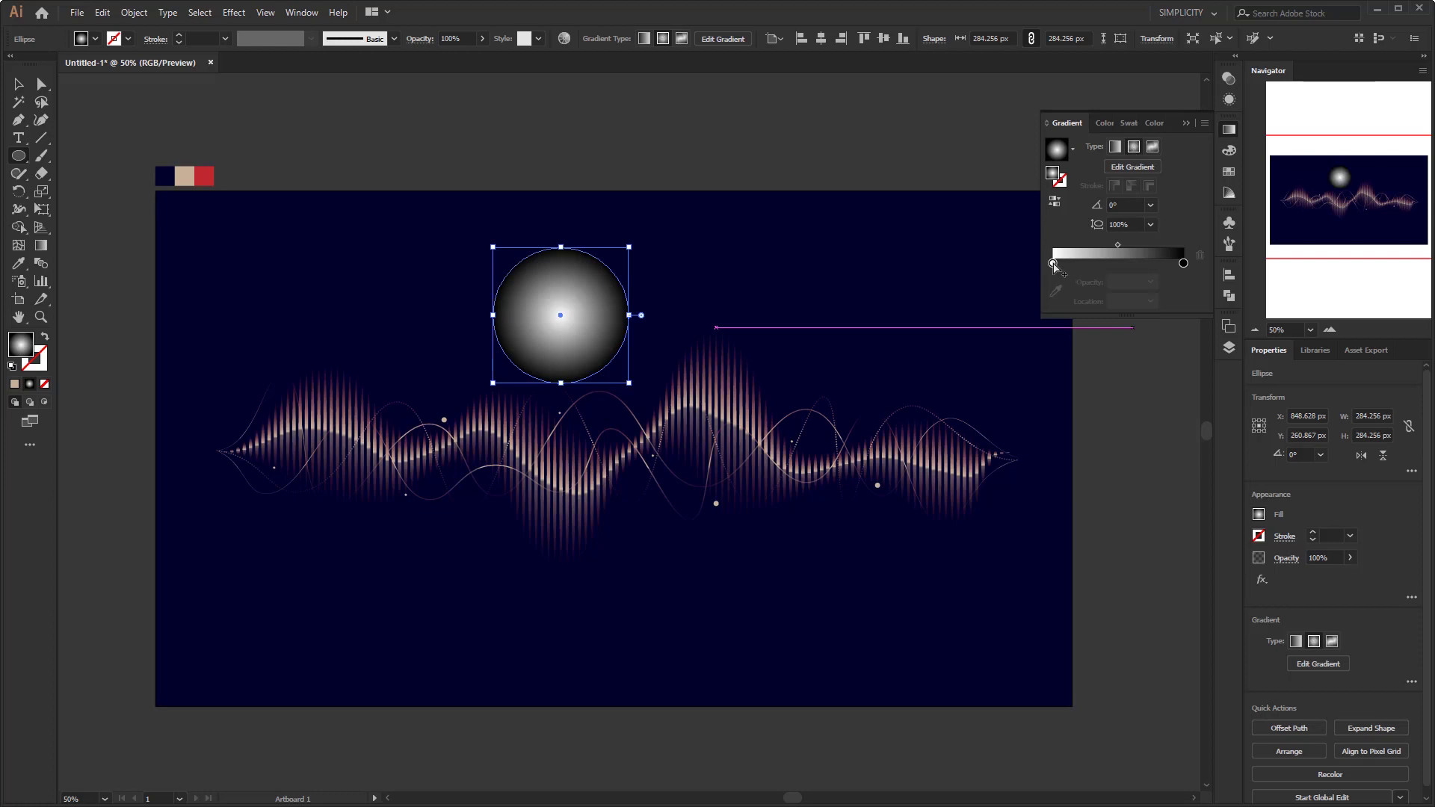
left_click(1053, 264)
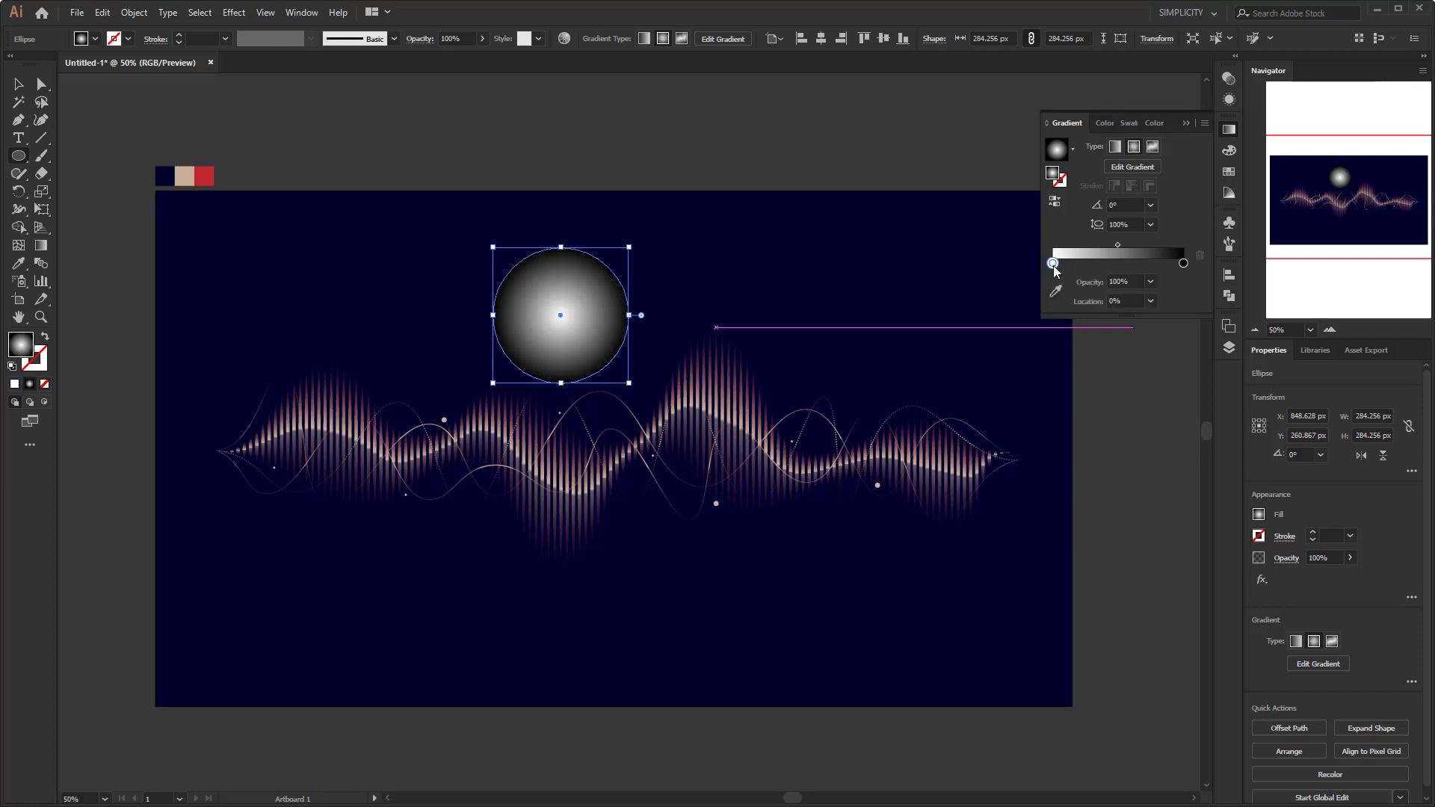
left_click(1055, 291)
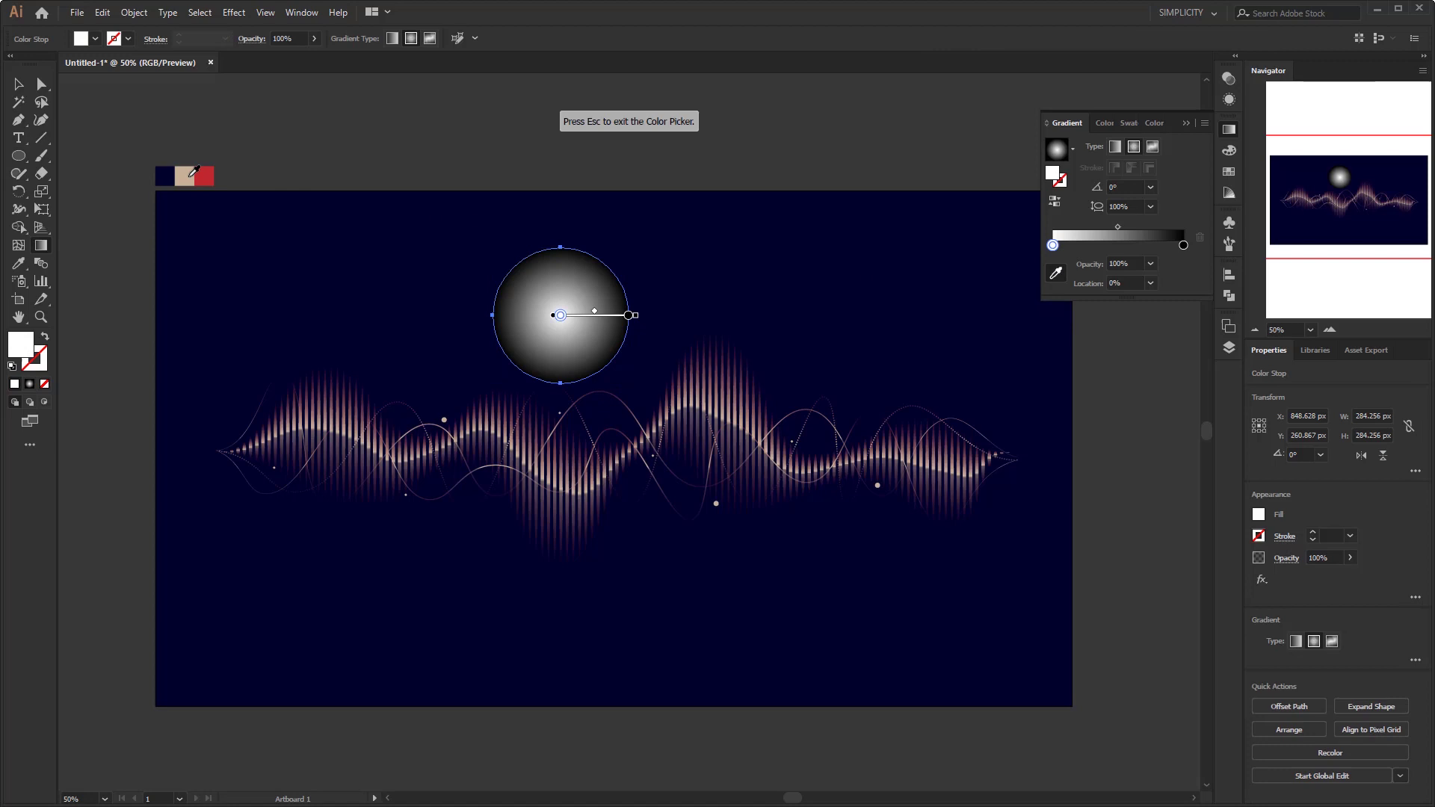
left_click(187, 176)
key("Escape")
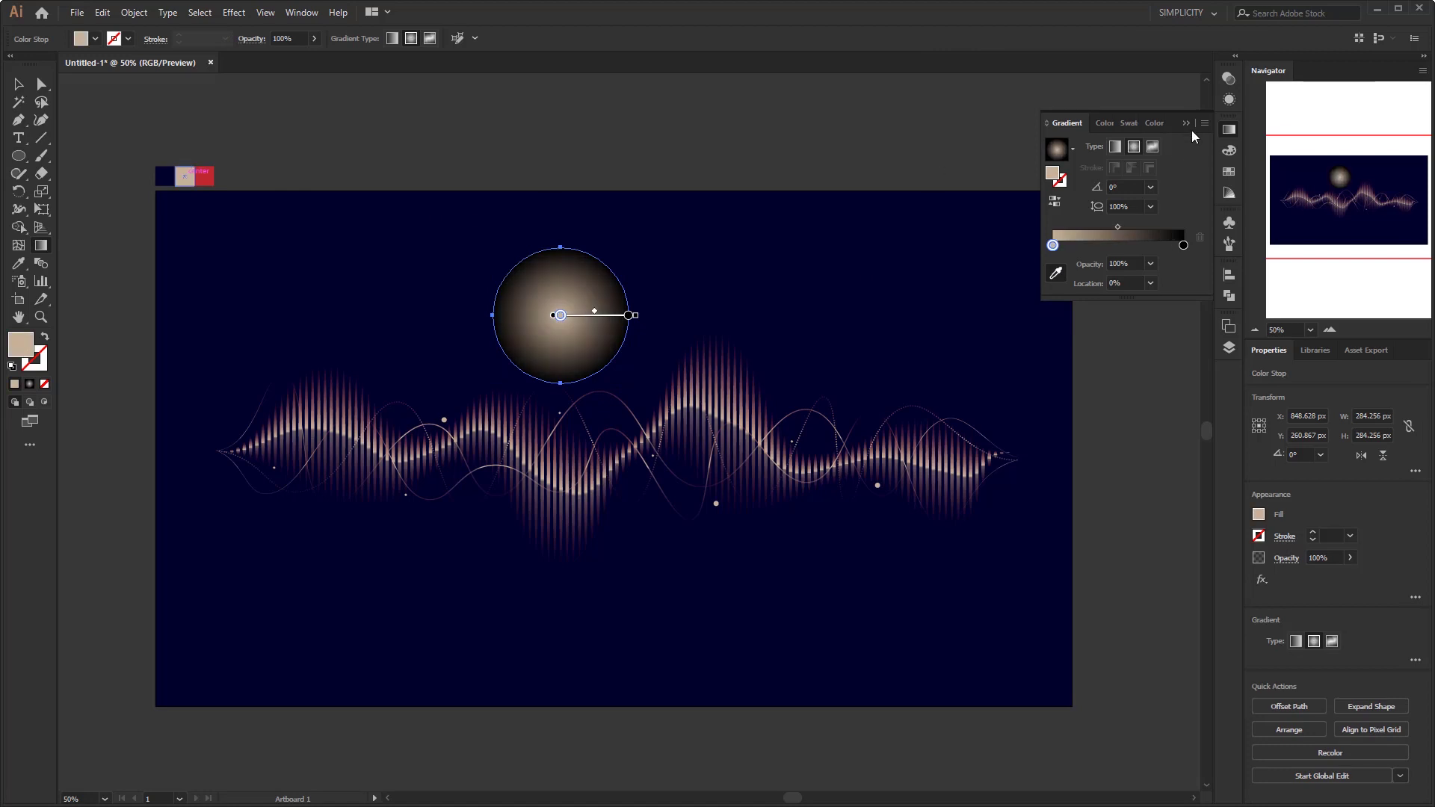
left_click(1228, 130)
Step: Set the gradient circle's blending mode to Color Dodge in the Transparency panel
key("v")
left_click(1234, 78)
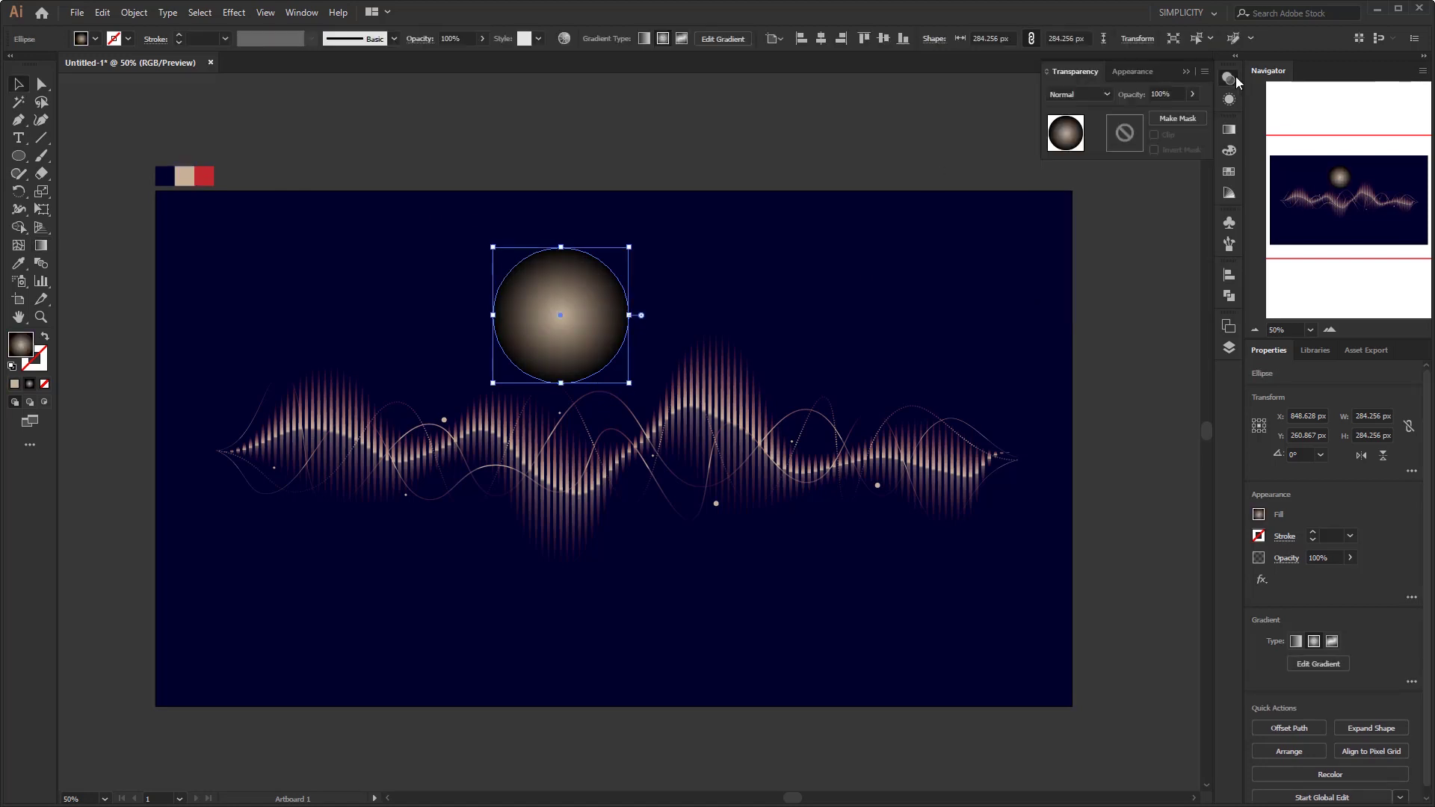
left_click(1089, 96)
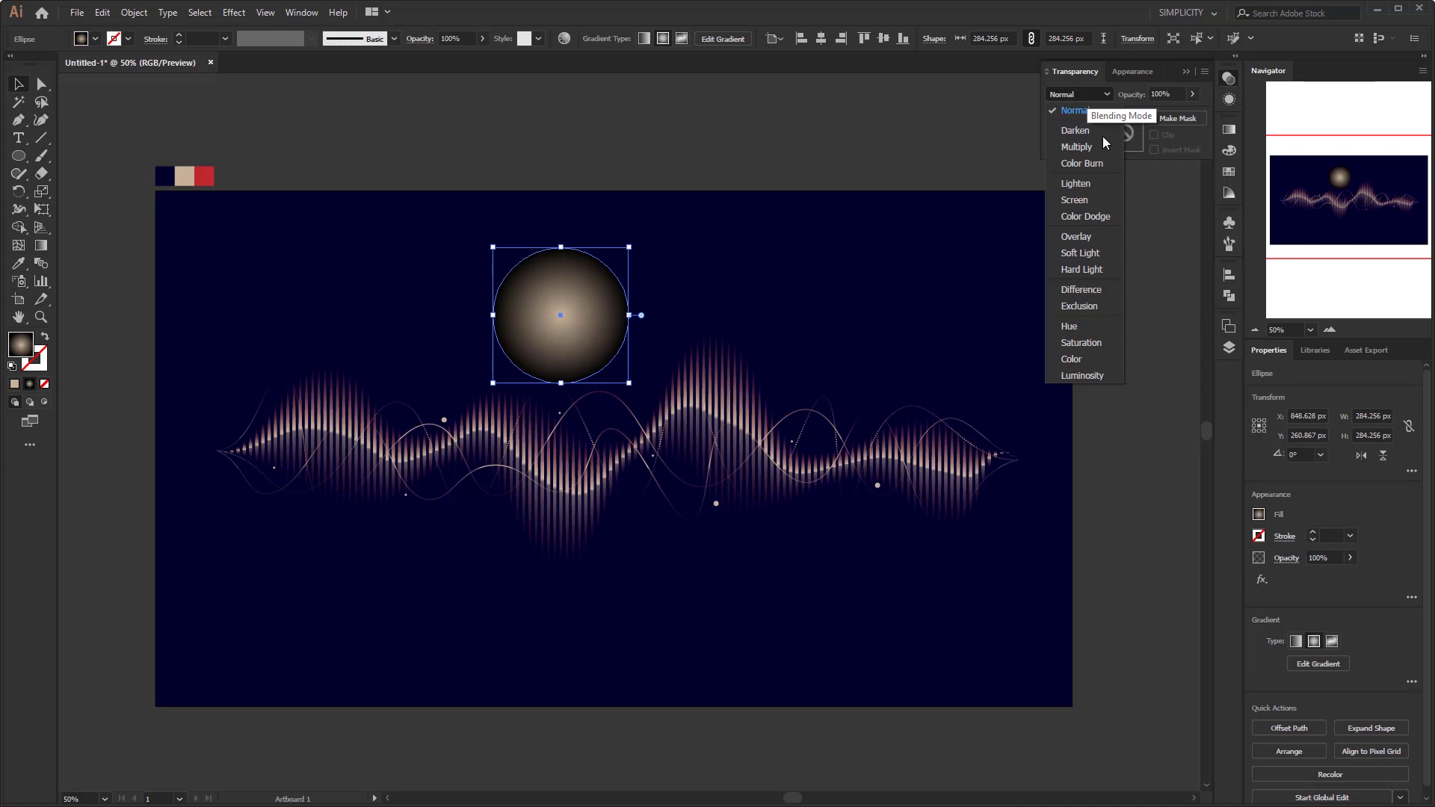
left_click(1097, 218)
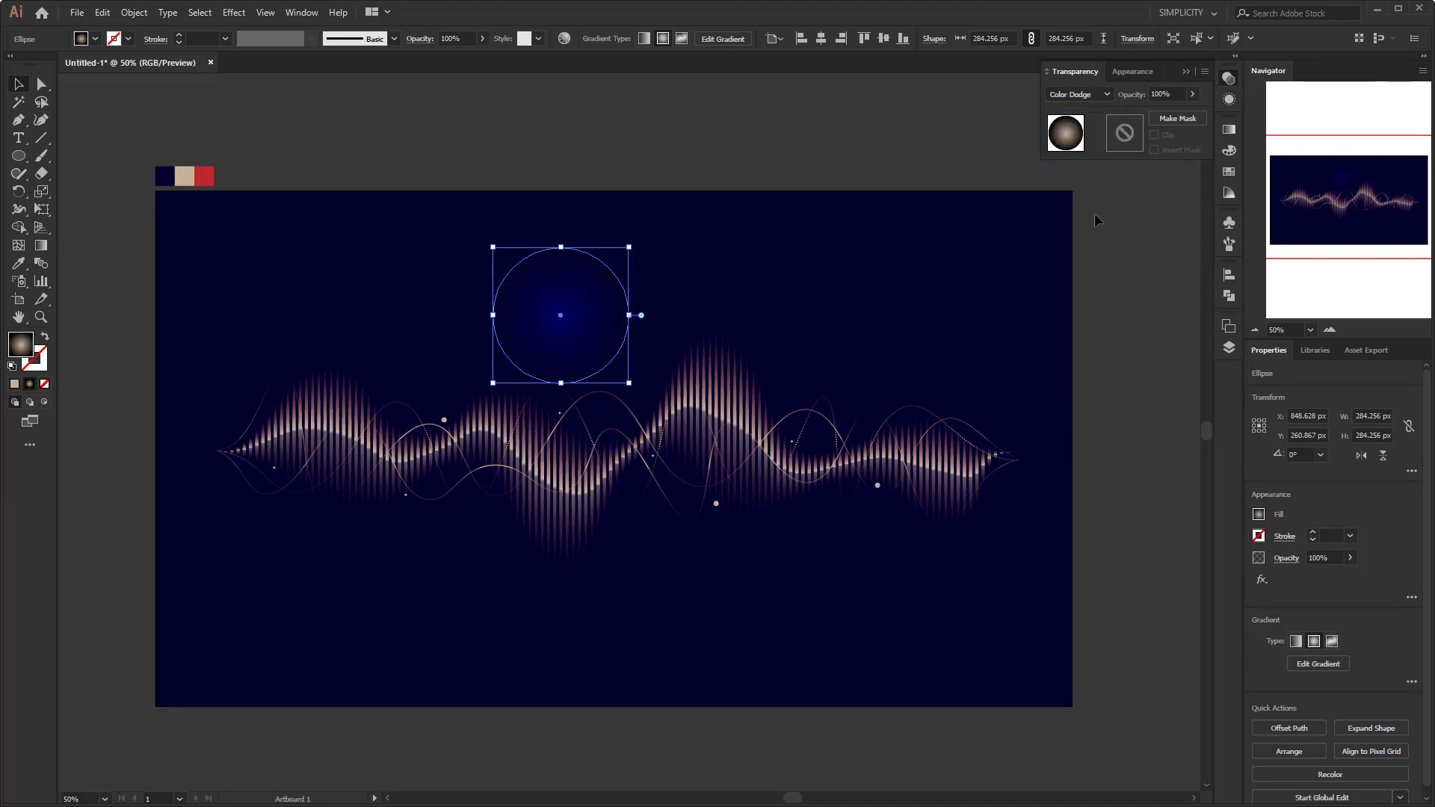
left_click(1230, 78)
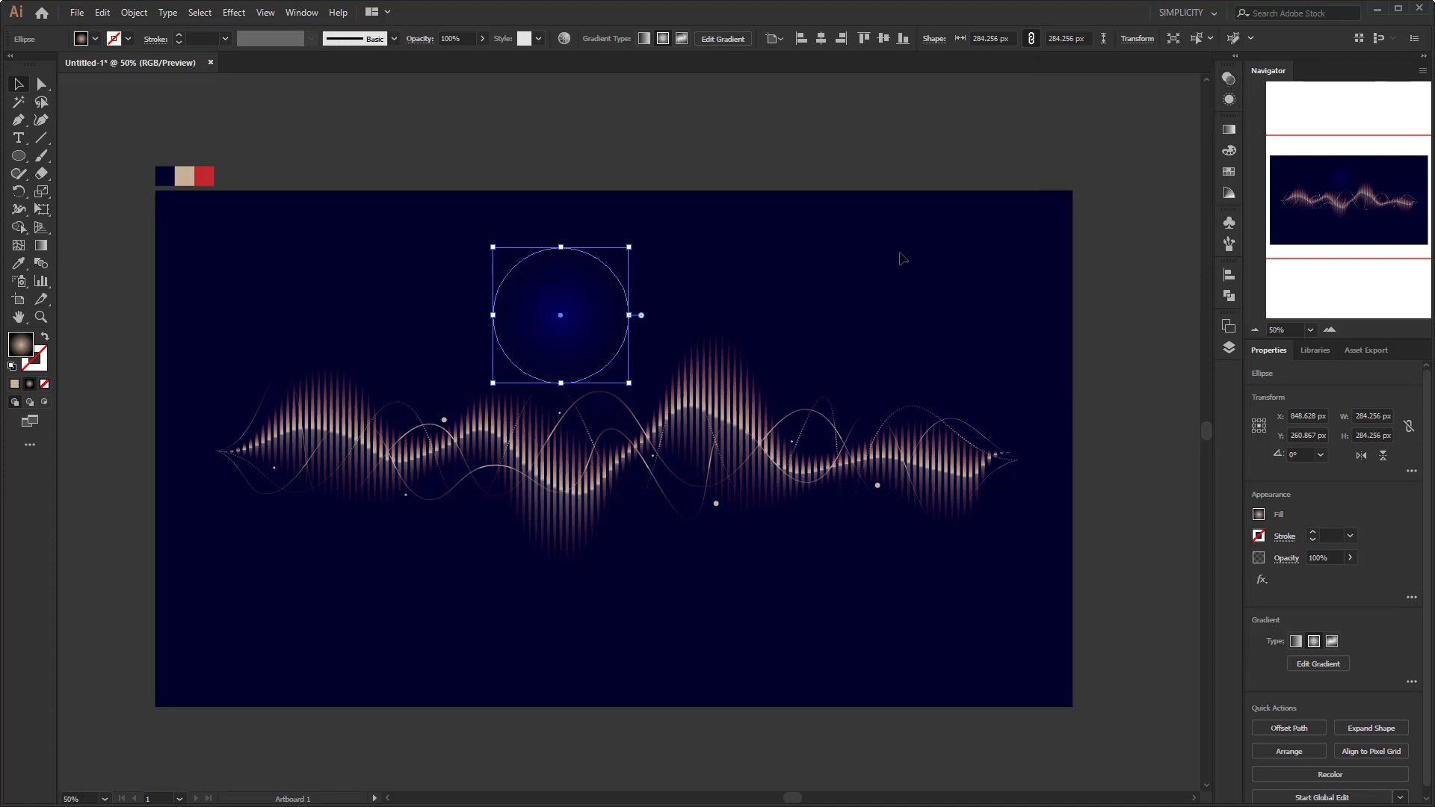
Step: Place glow circle copies over the waveform's left lobe, centre and right end
left_click_drag(610, 327, 598, 488)
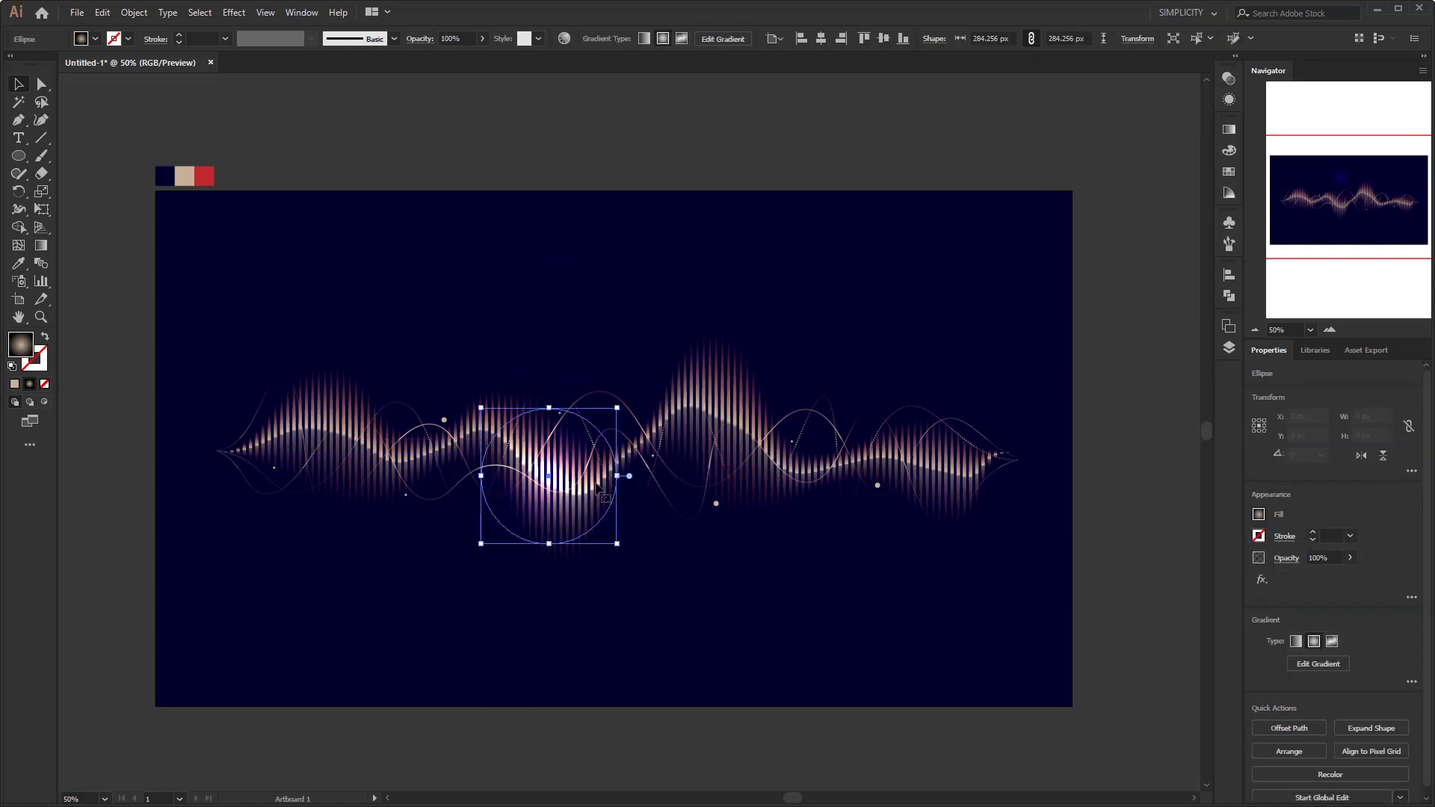
left_click(657, 580)
left_click_drag(479, 504, 268, 466)
left_click(376, 592)
left_click_drag(437, 488, 748, 486)
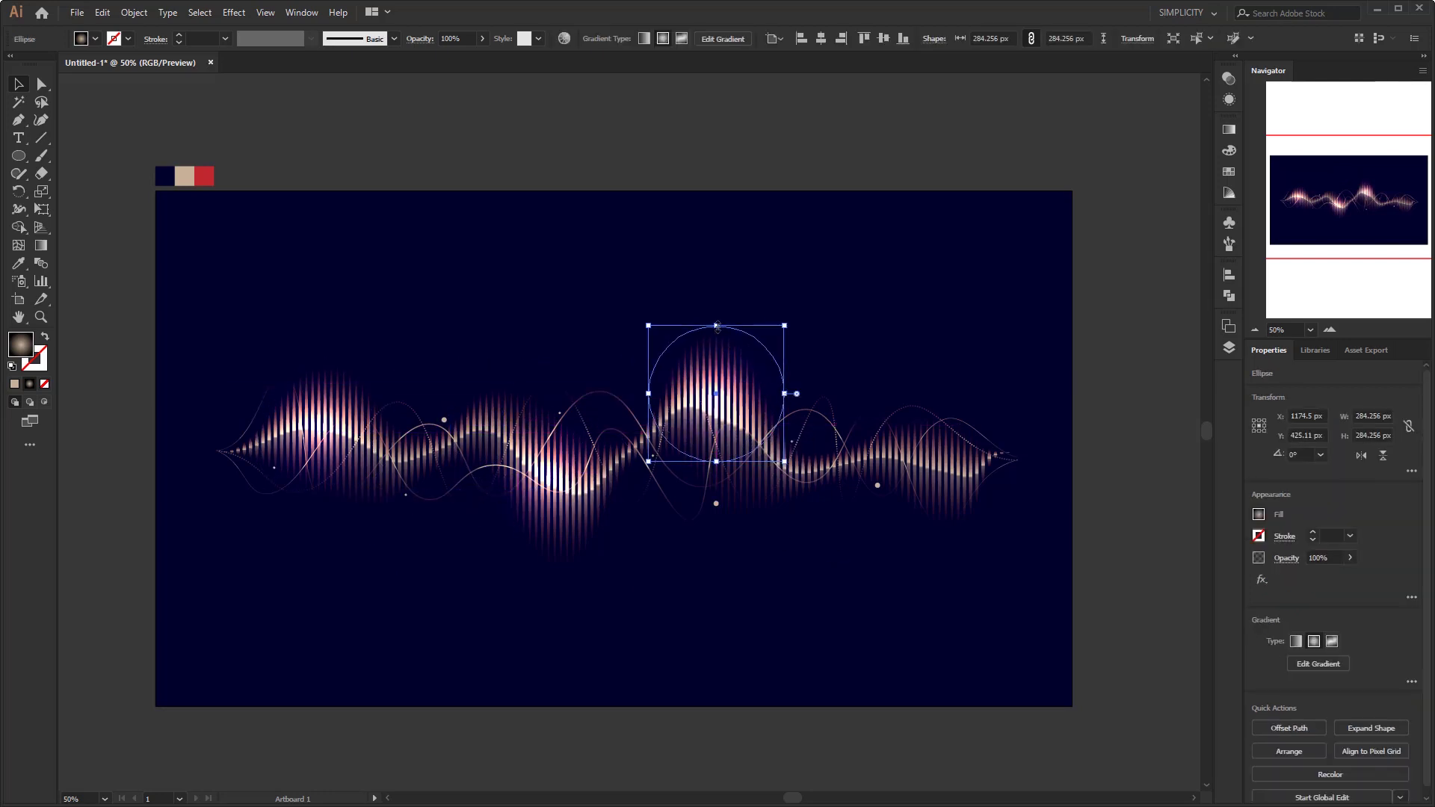
left_click_drag(717, 327, 723, 343)
left_click(785, 279)
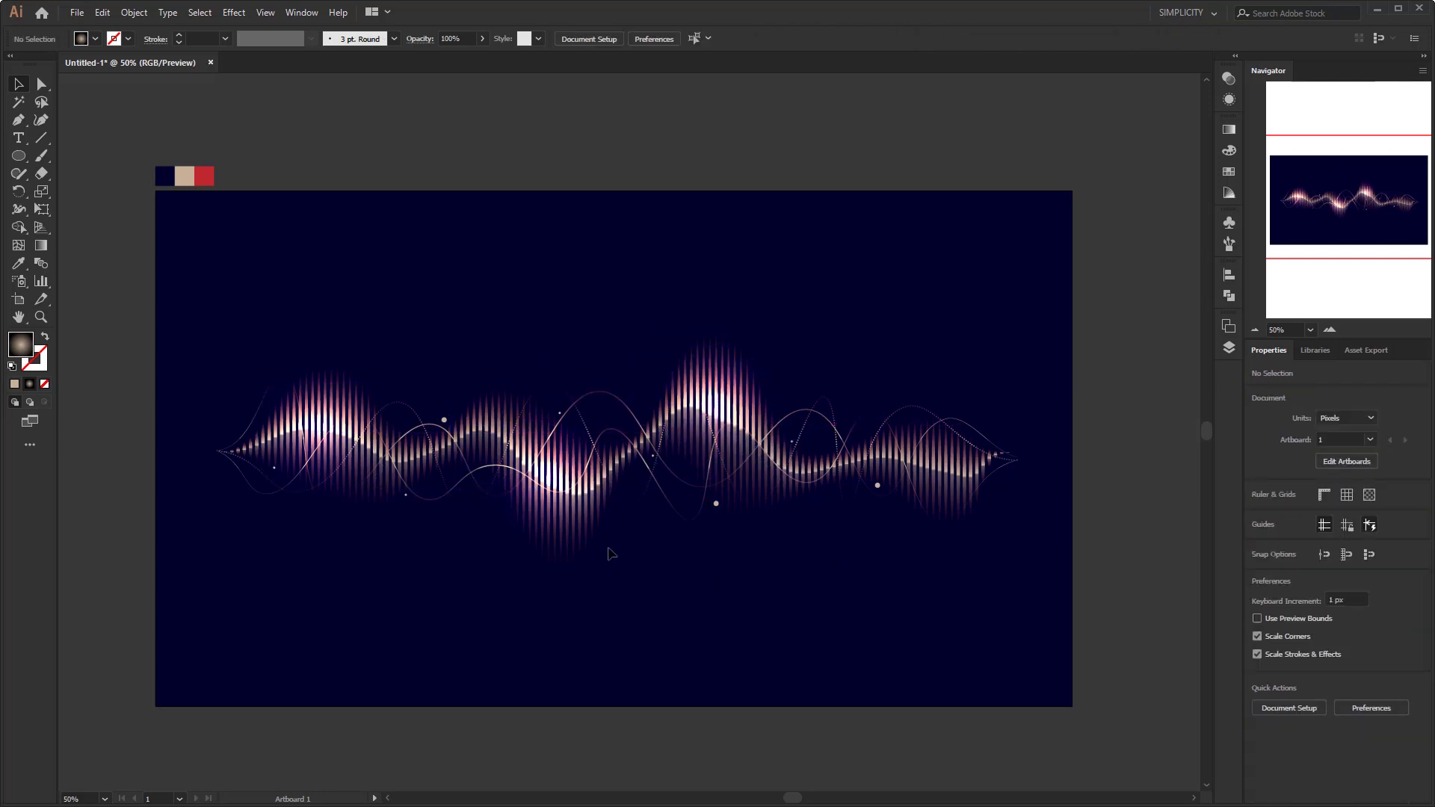
left_click(340, 477)
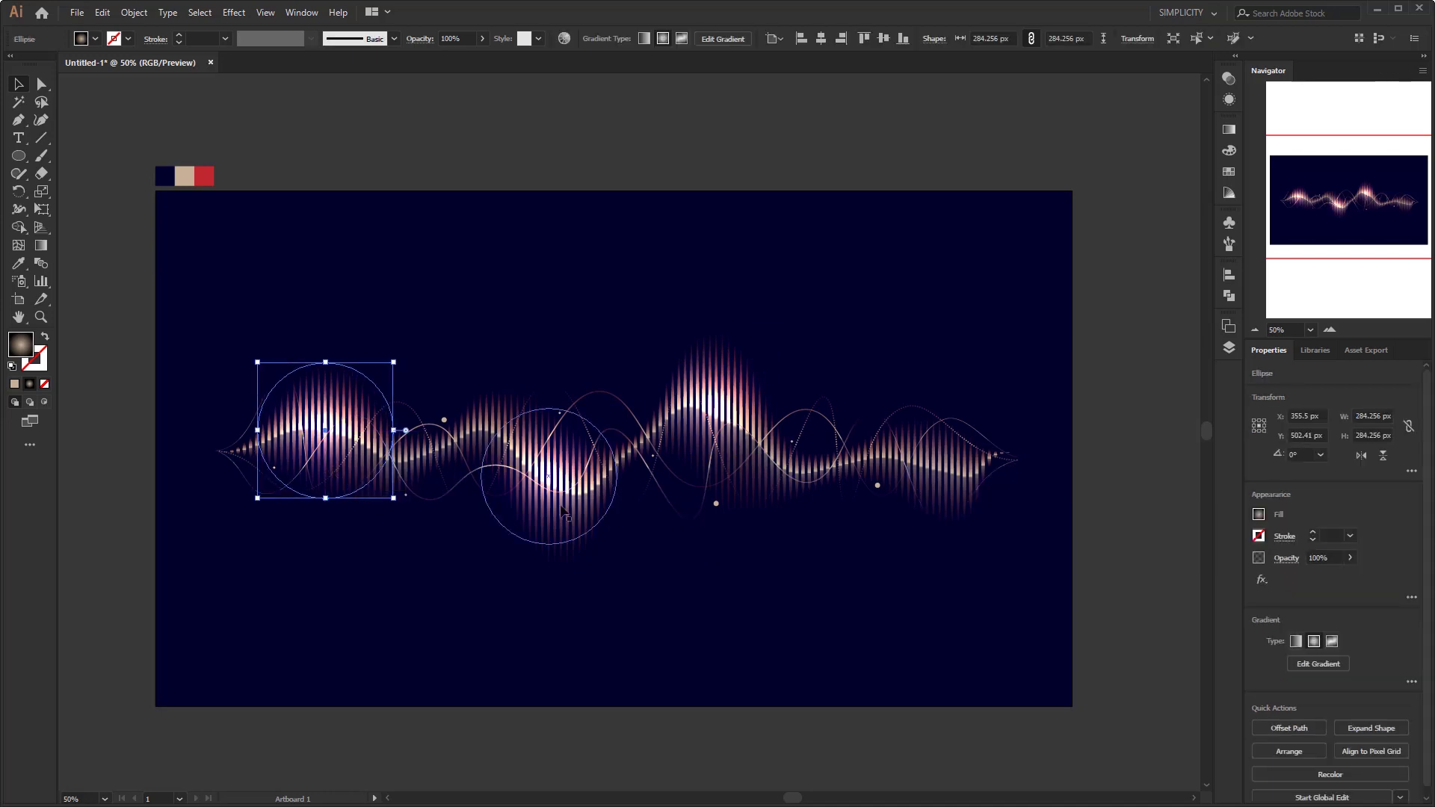
left_click_drag(562, 513, 1003, 486)
Step: Add a small white dot high on the navy artboard above the waveform's right end
left_click(1014, 317)
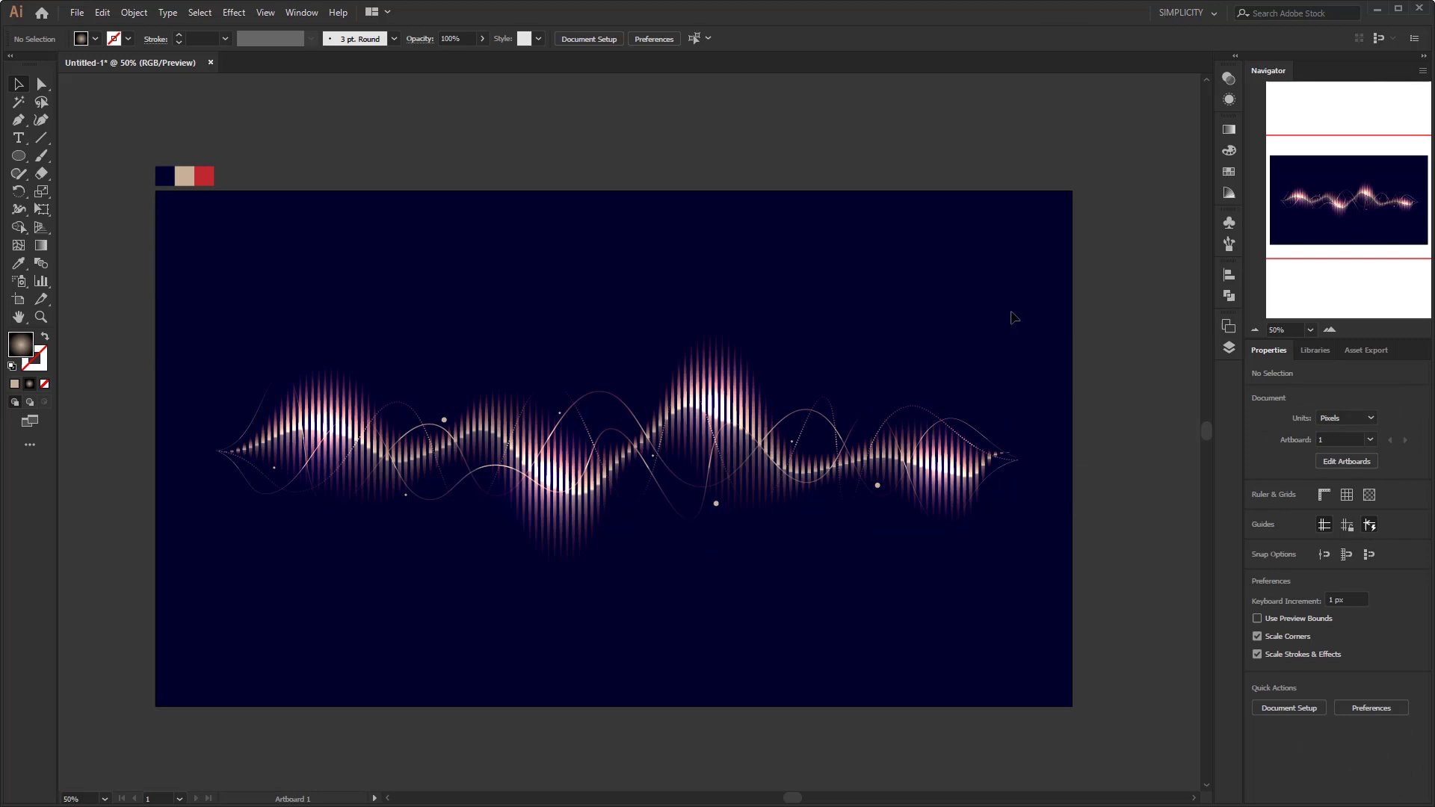
left_click_drag(1014, 318, 1013, 295)
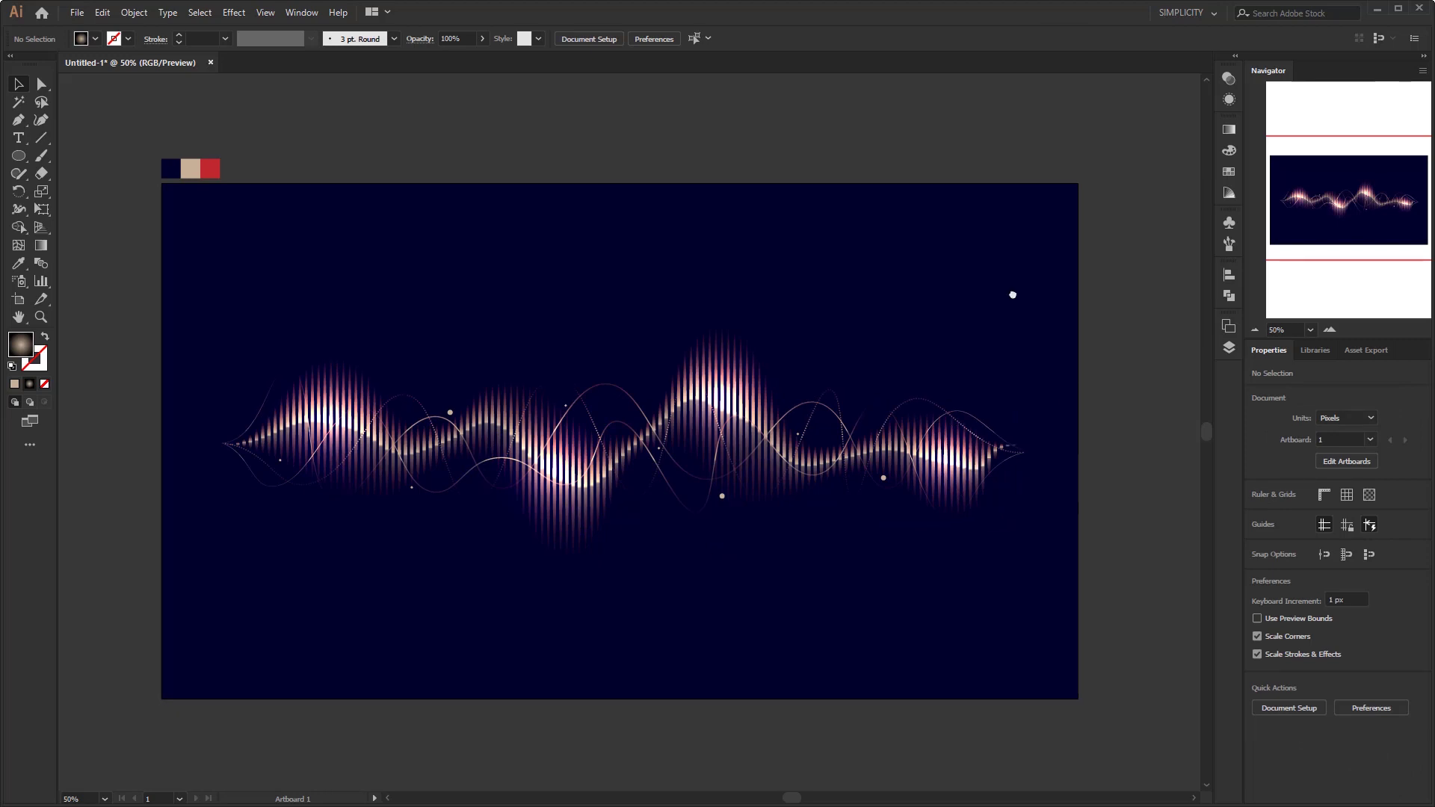